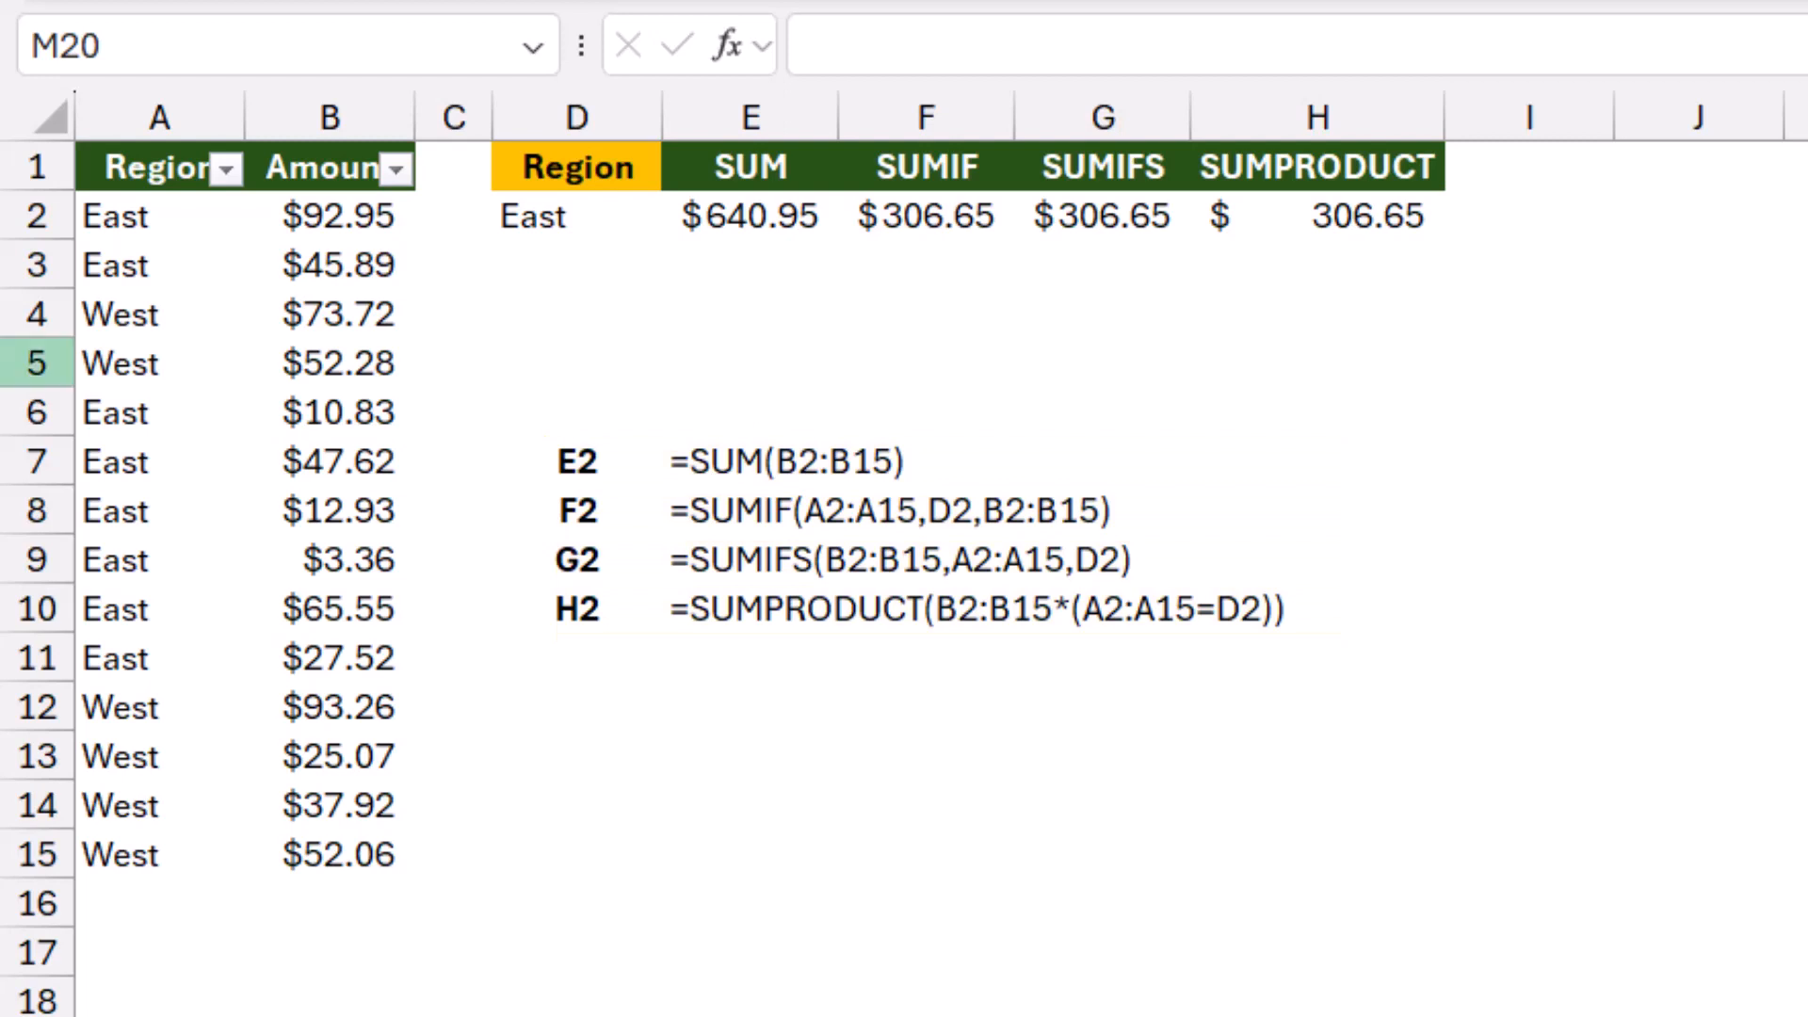
Hide rows 3 to 6 of the sheet and unhide them again.
click(37, 265)
drag(37, 265, 36, 415)
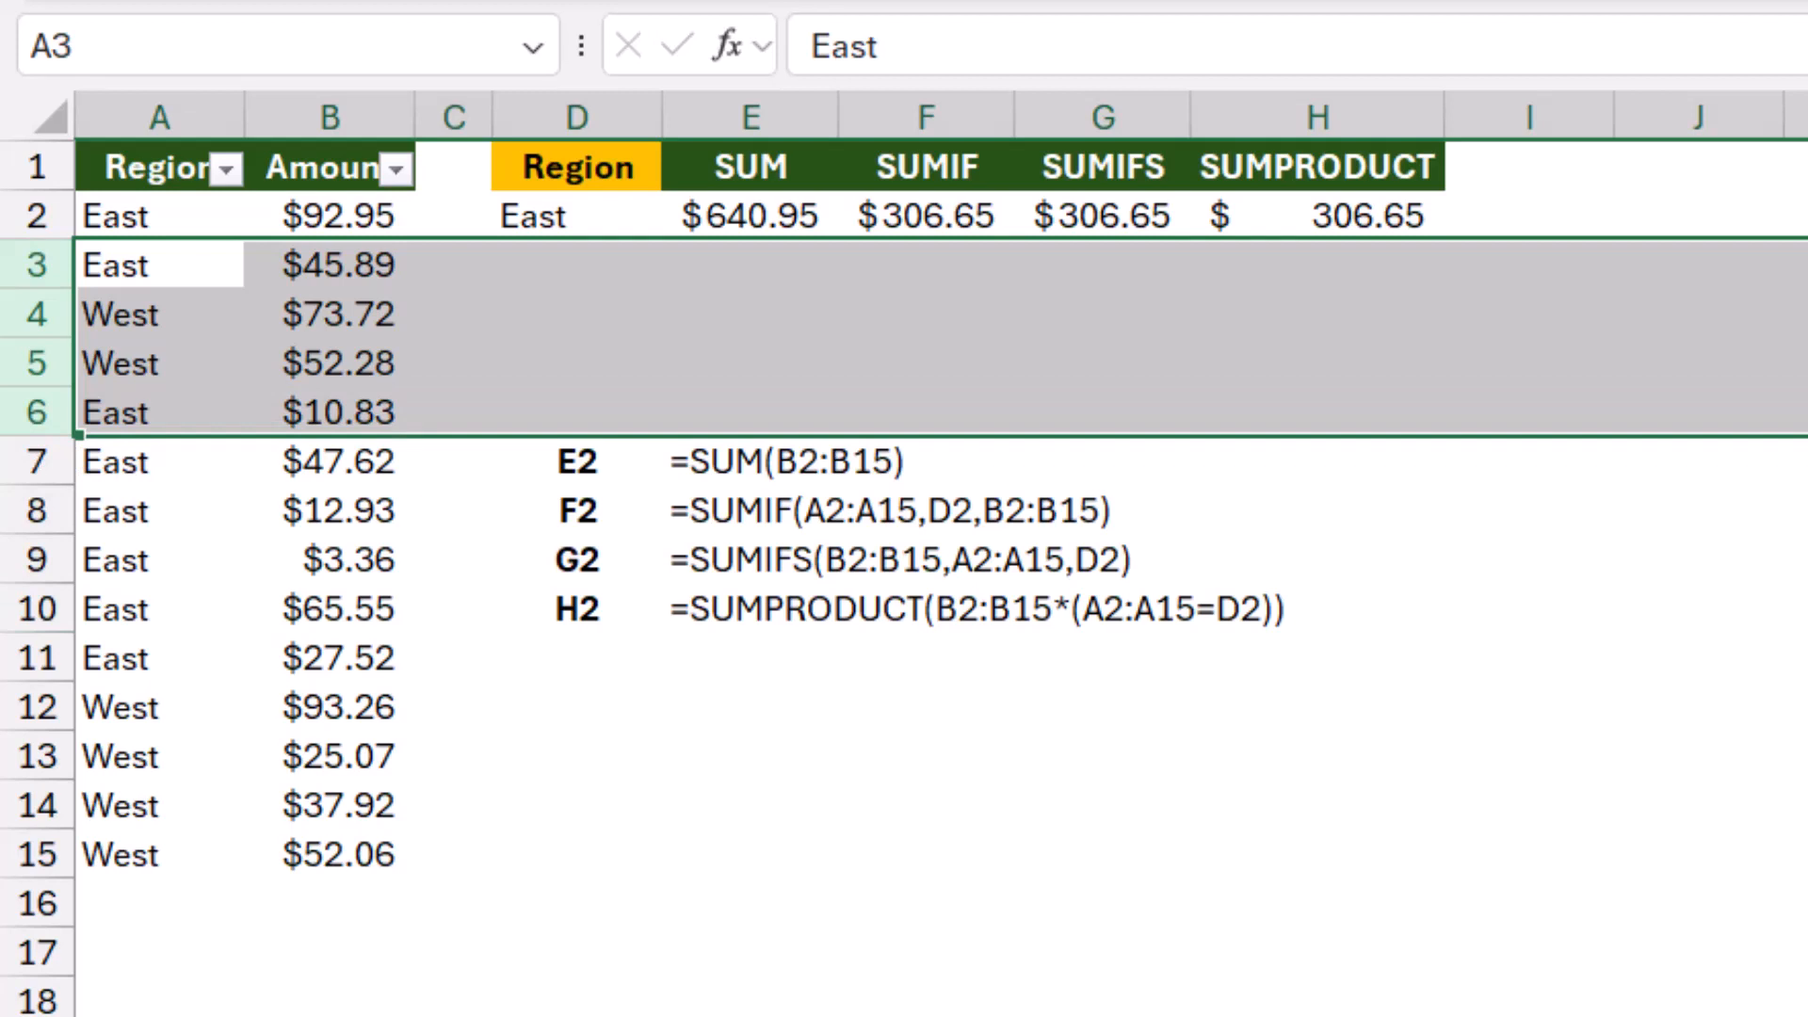
key(ctrl+9)
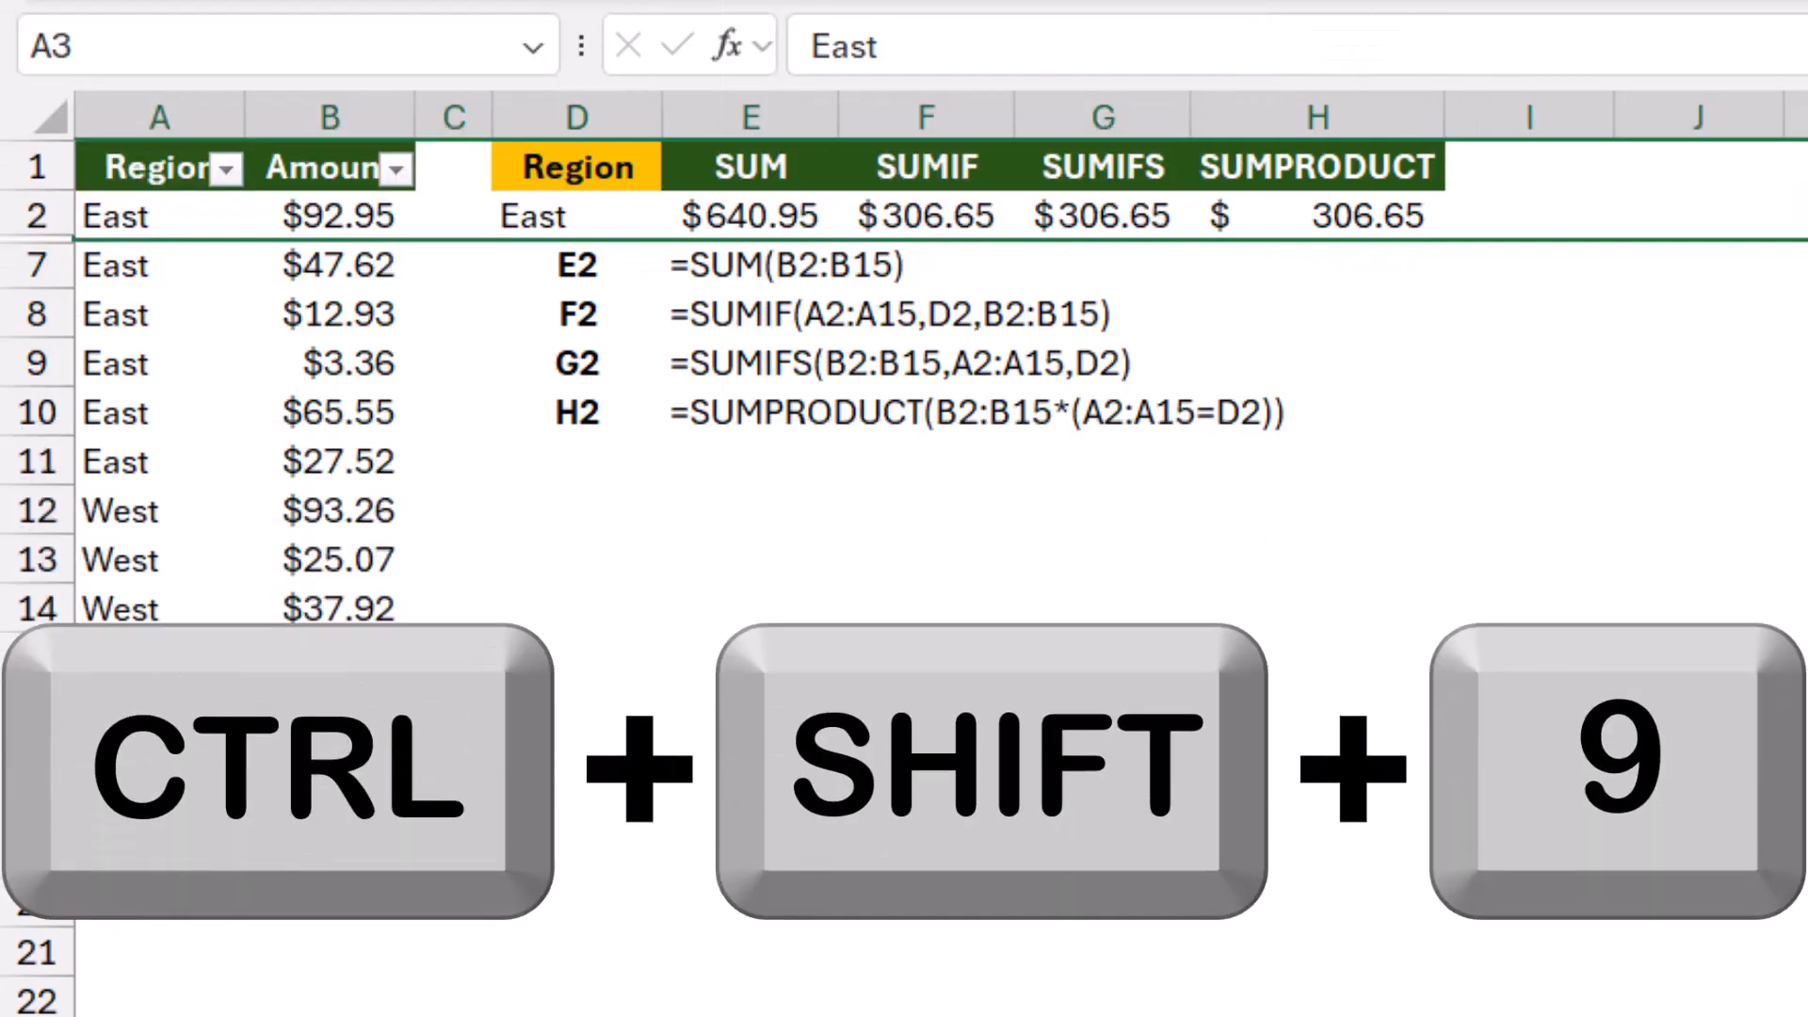
key(ctrl+shift+9)
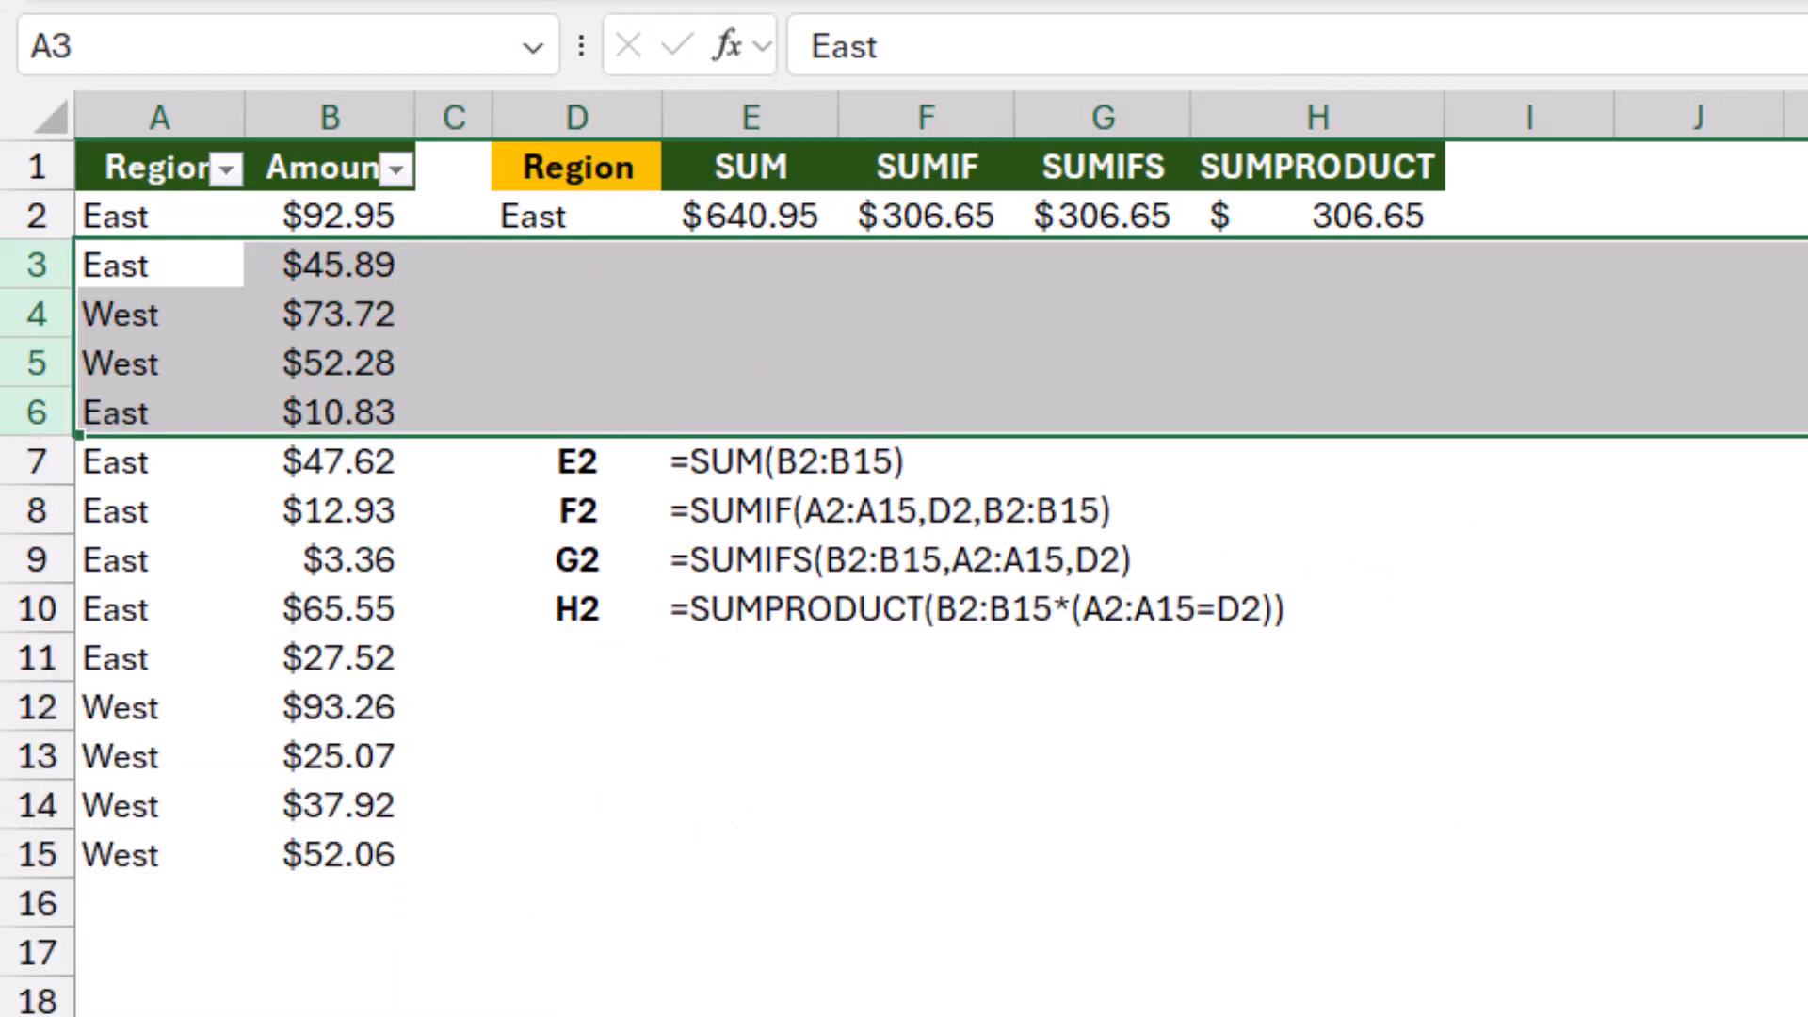
Change the region criterion in D2 to West.
click(576, 217)
click(680, 219)
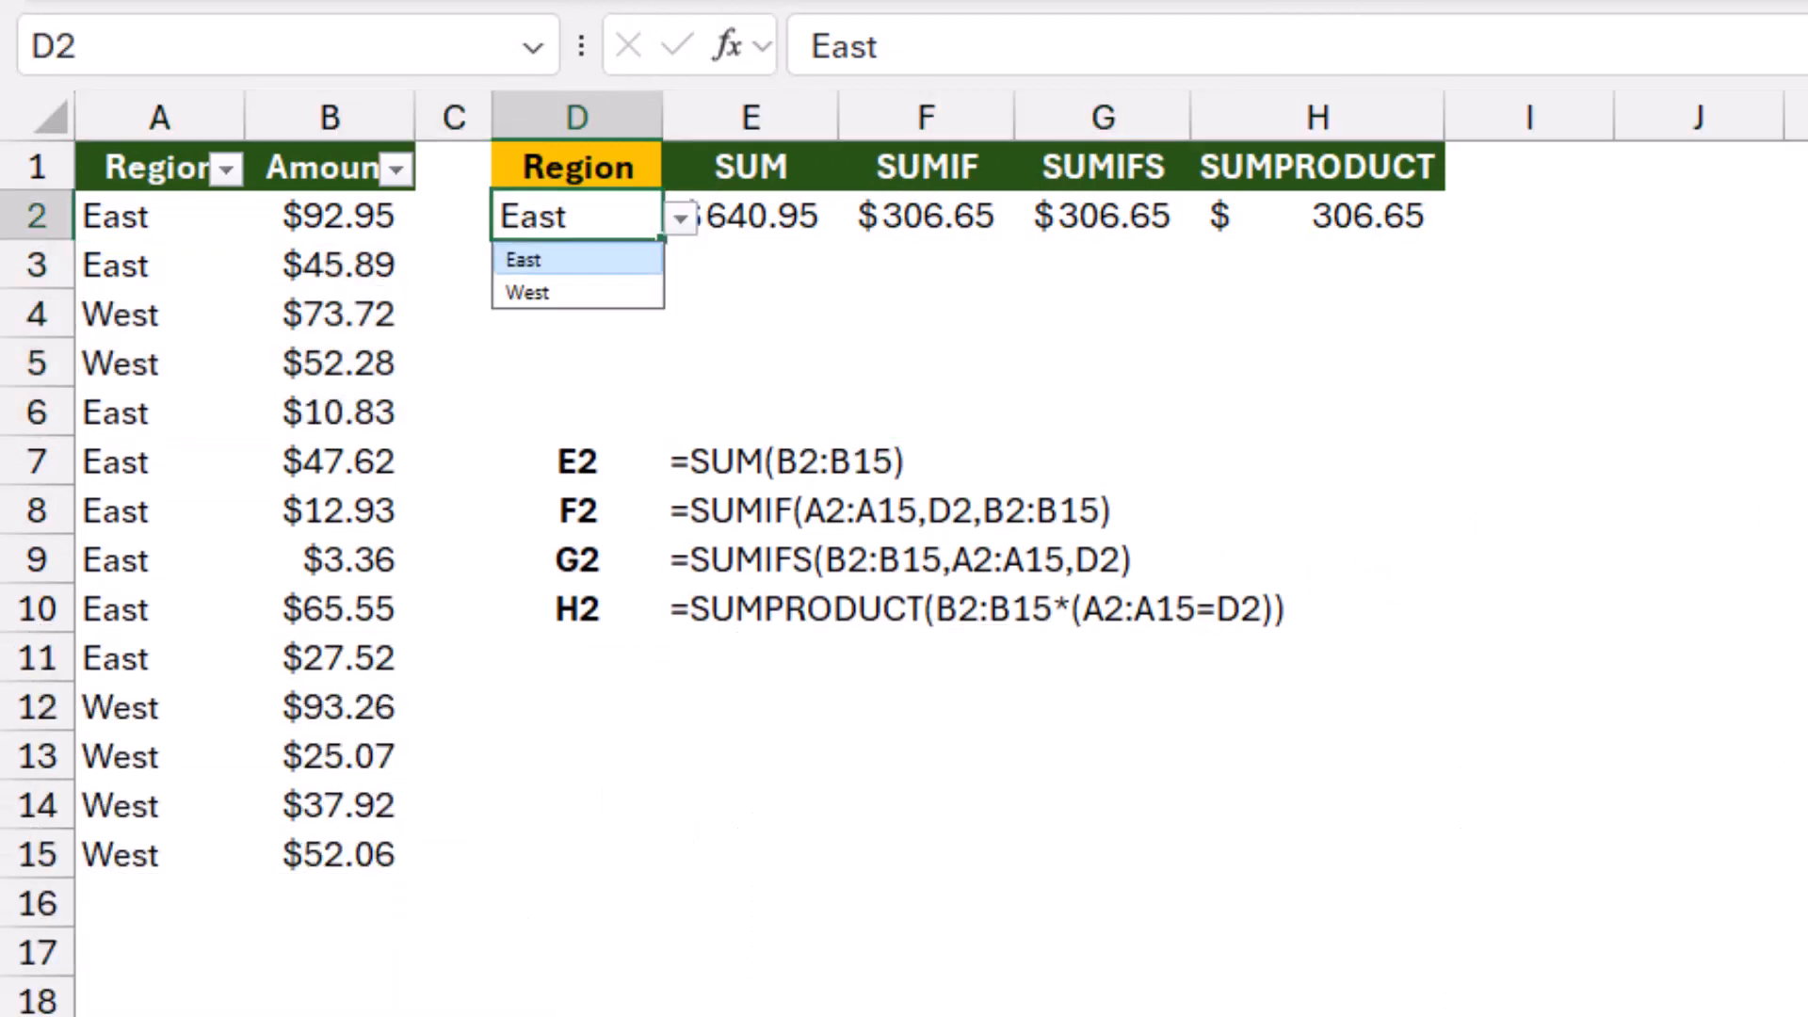
click(565, 292)
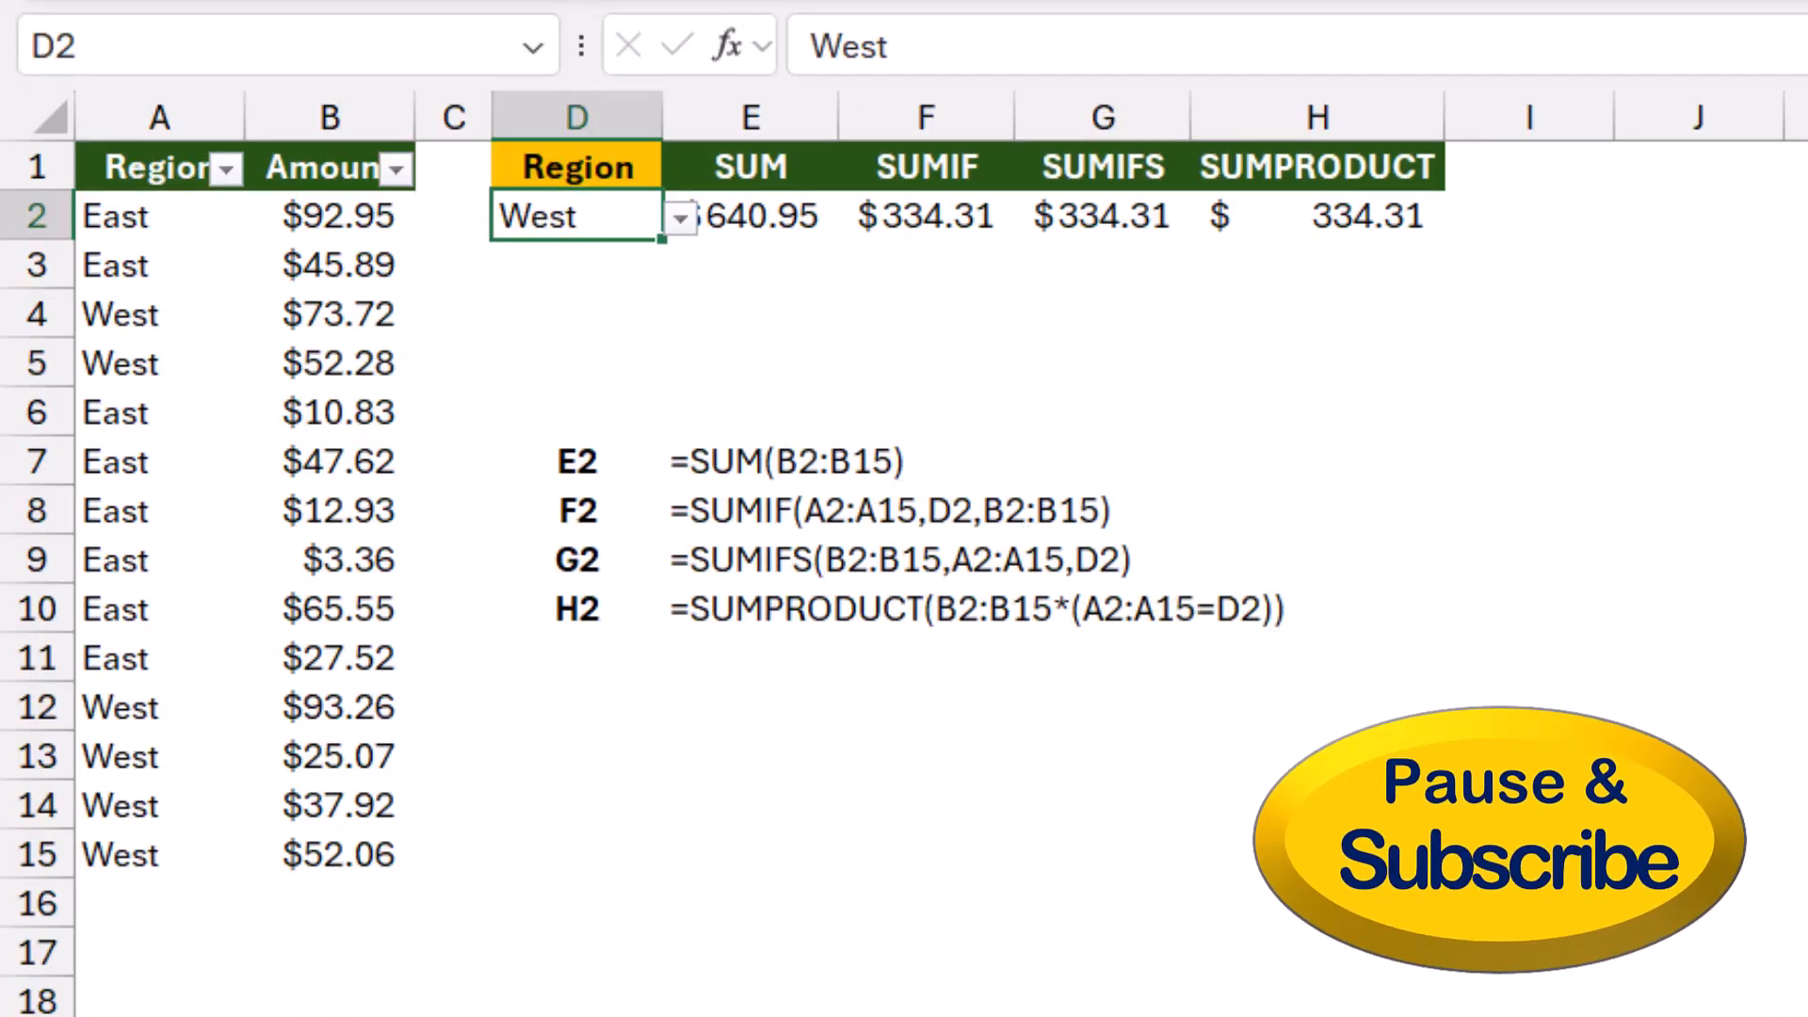
Filter the Region column of the data in A1:B15 to show only the East rows.
click(226, 167)
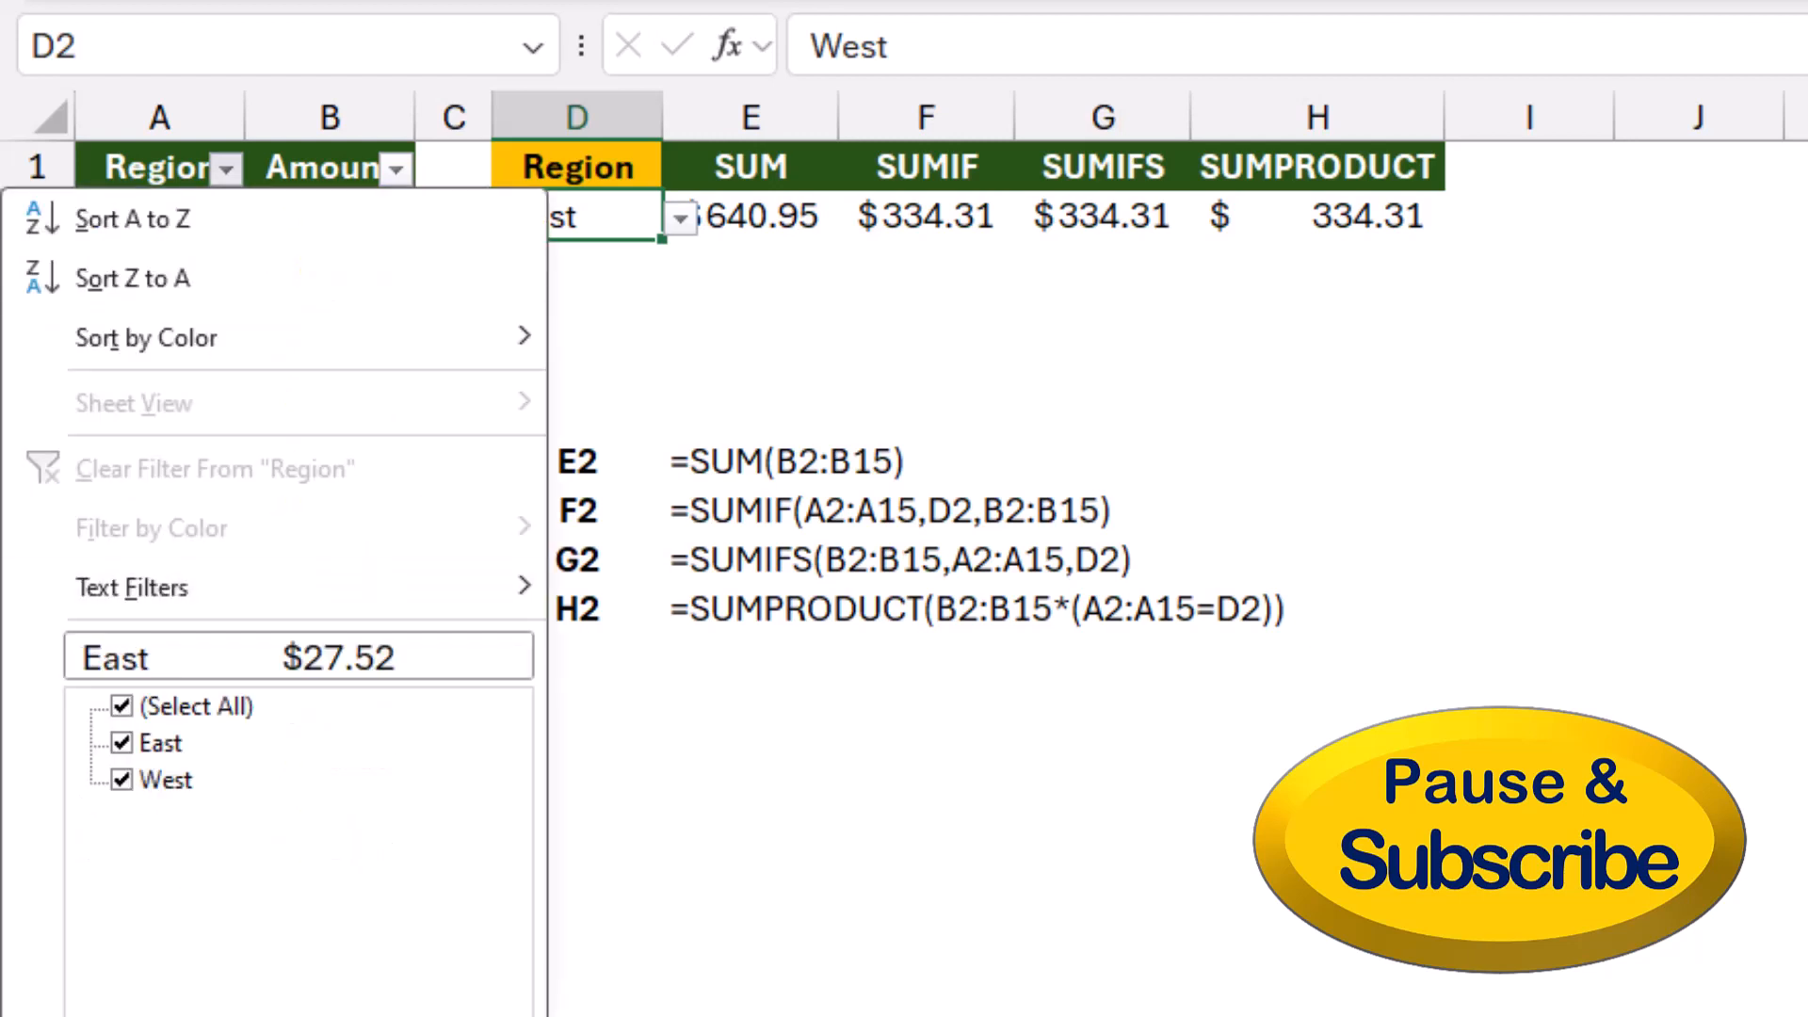
click(121, 780)
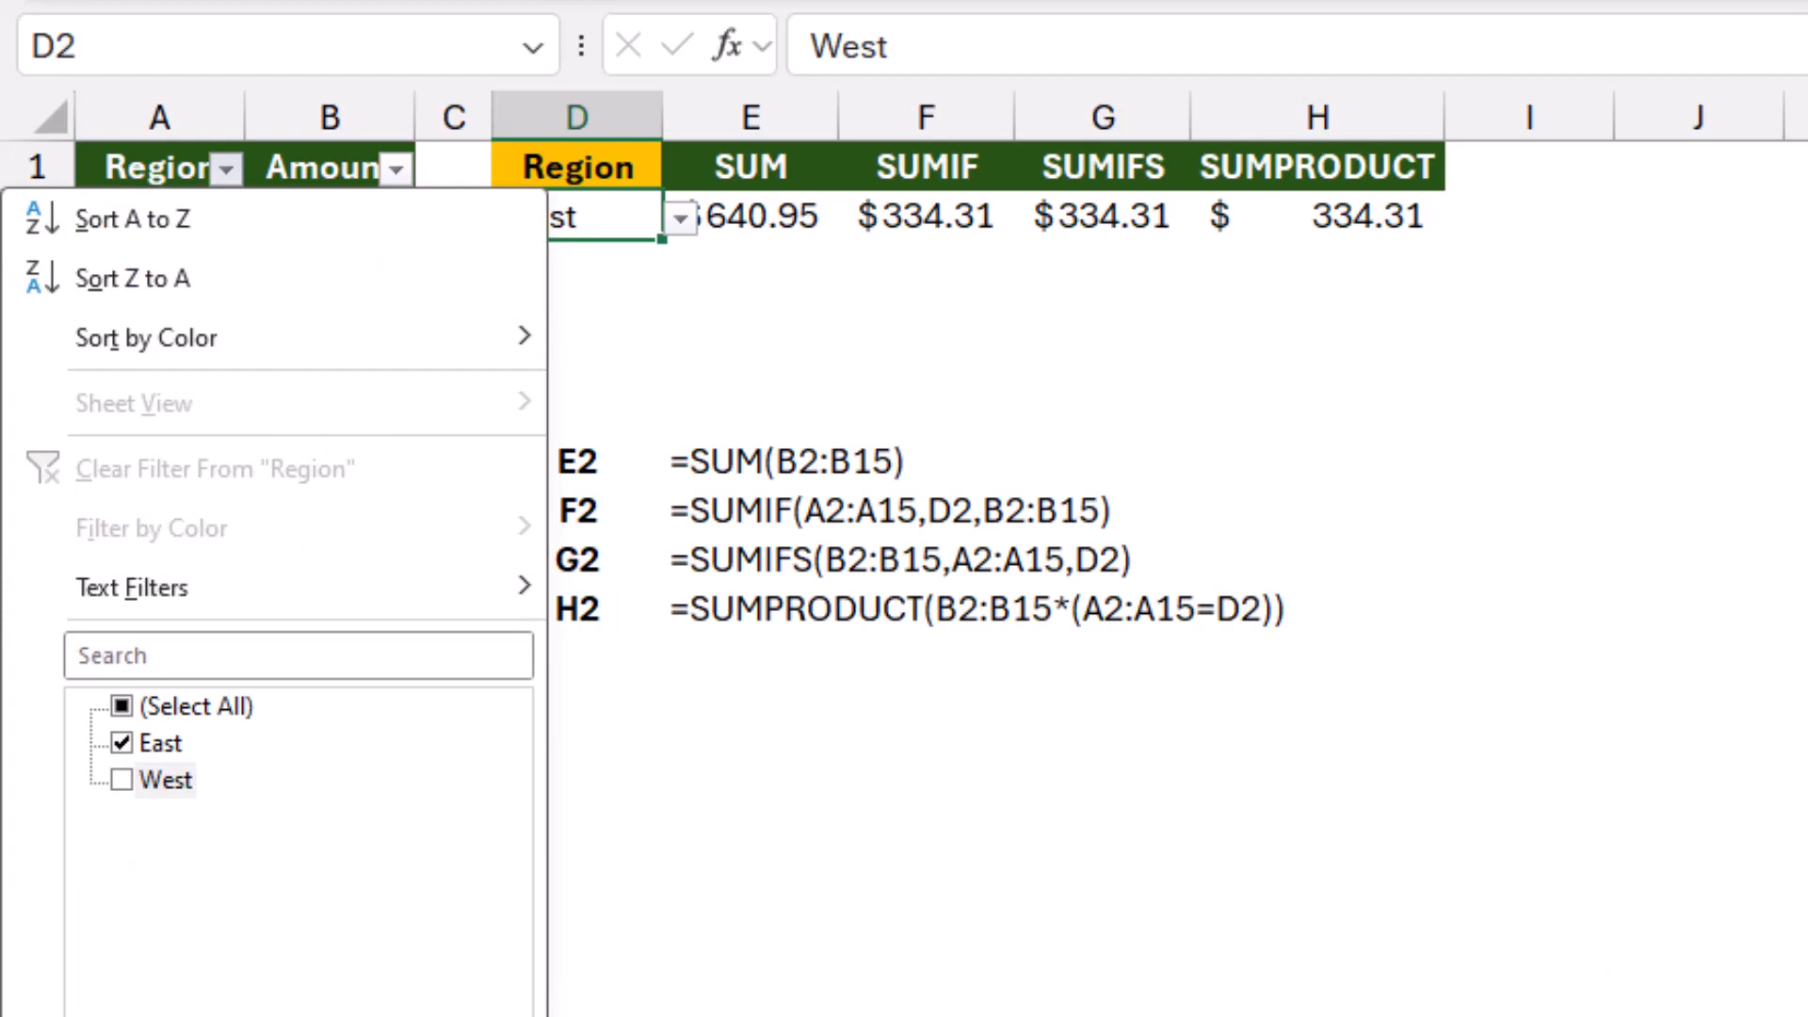
key(Return)
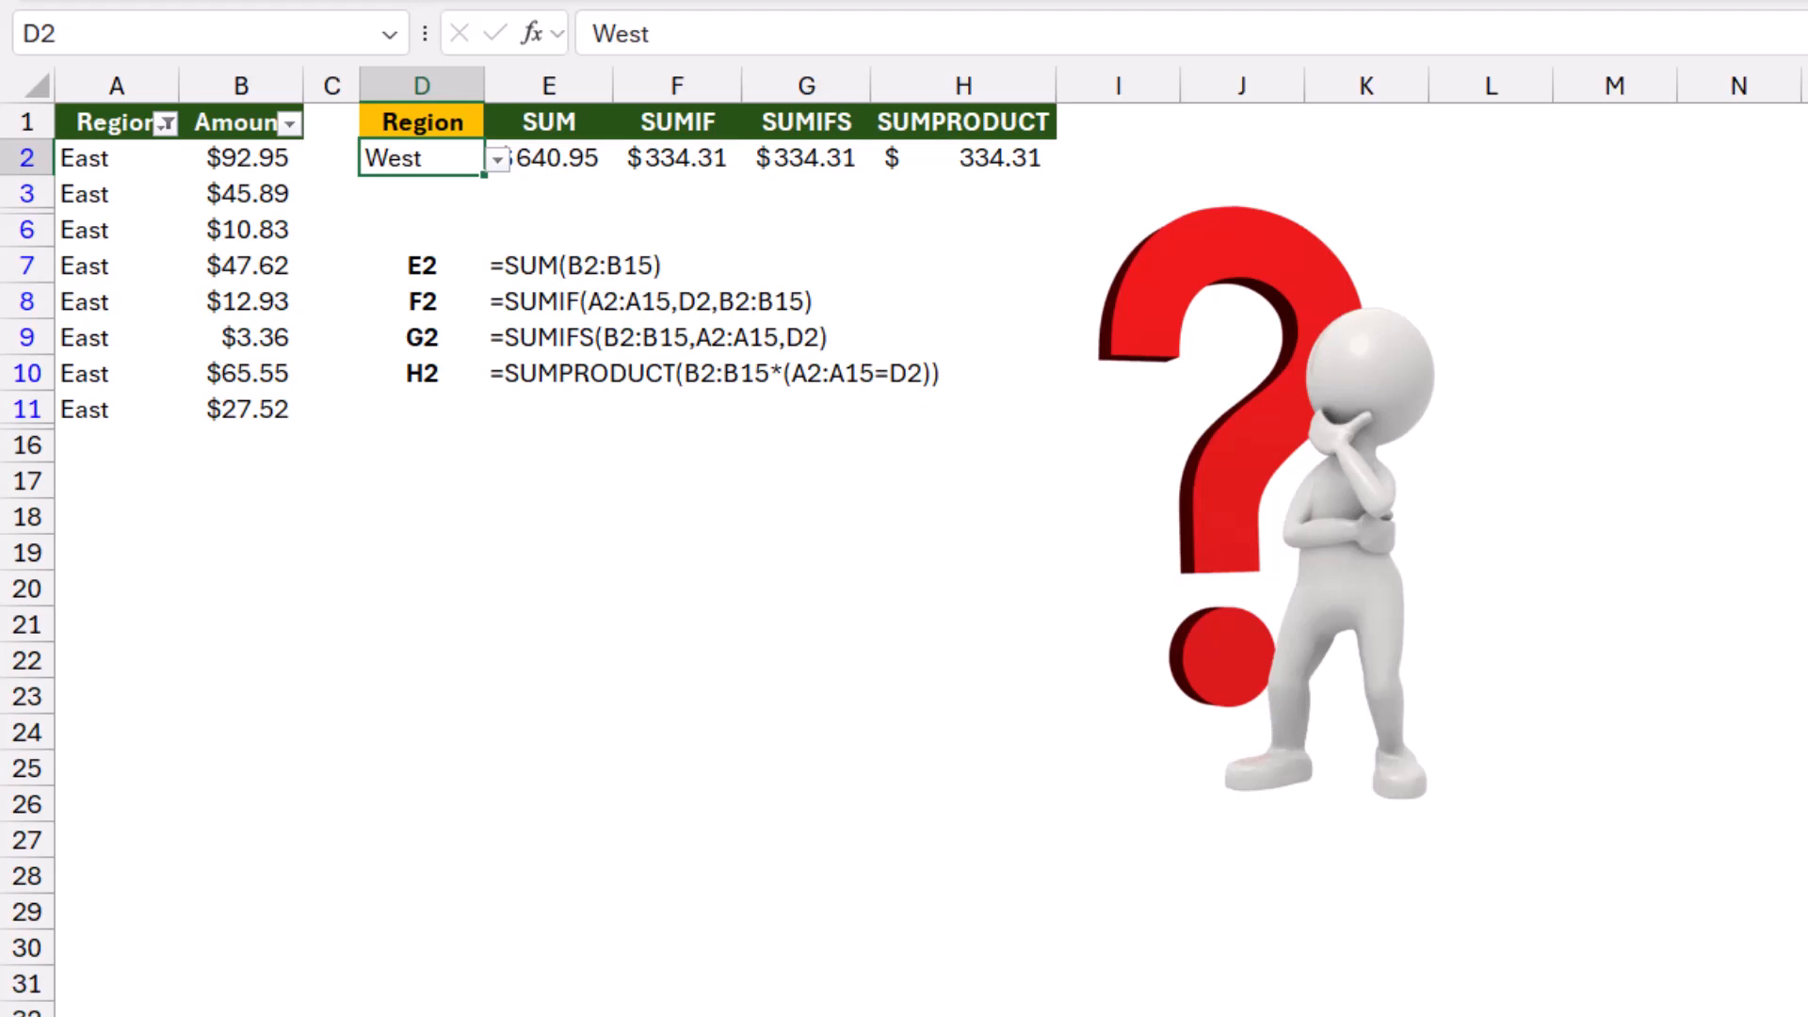
click(242, 194)
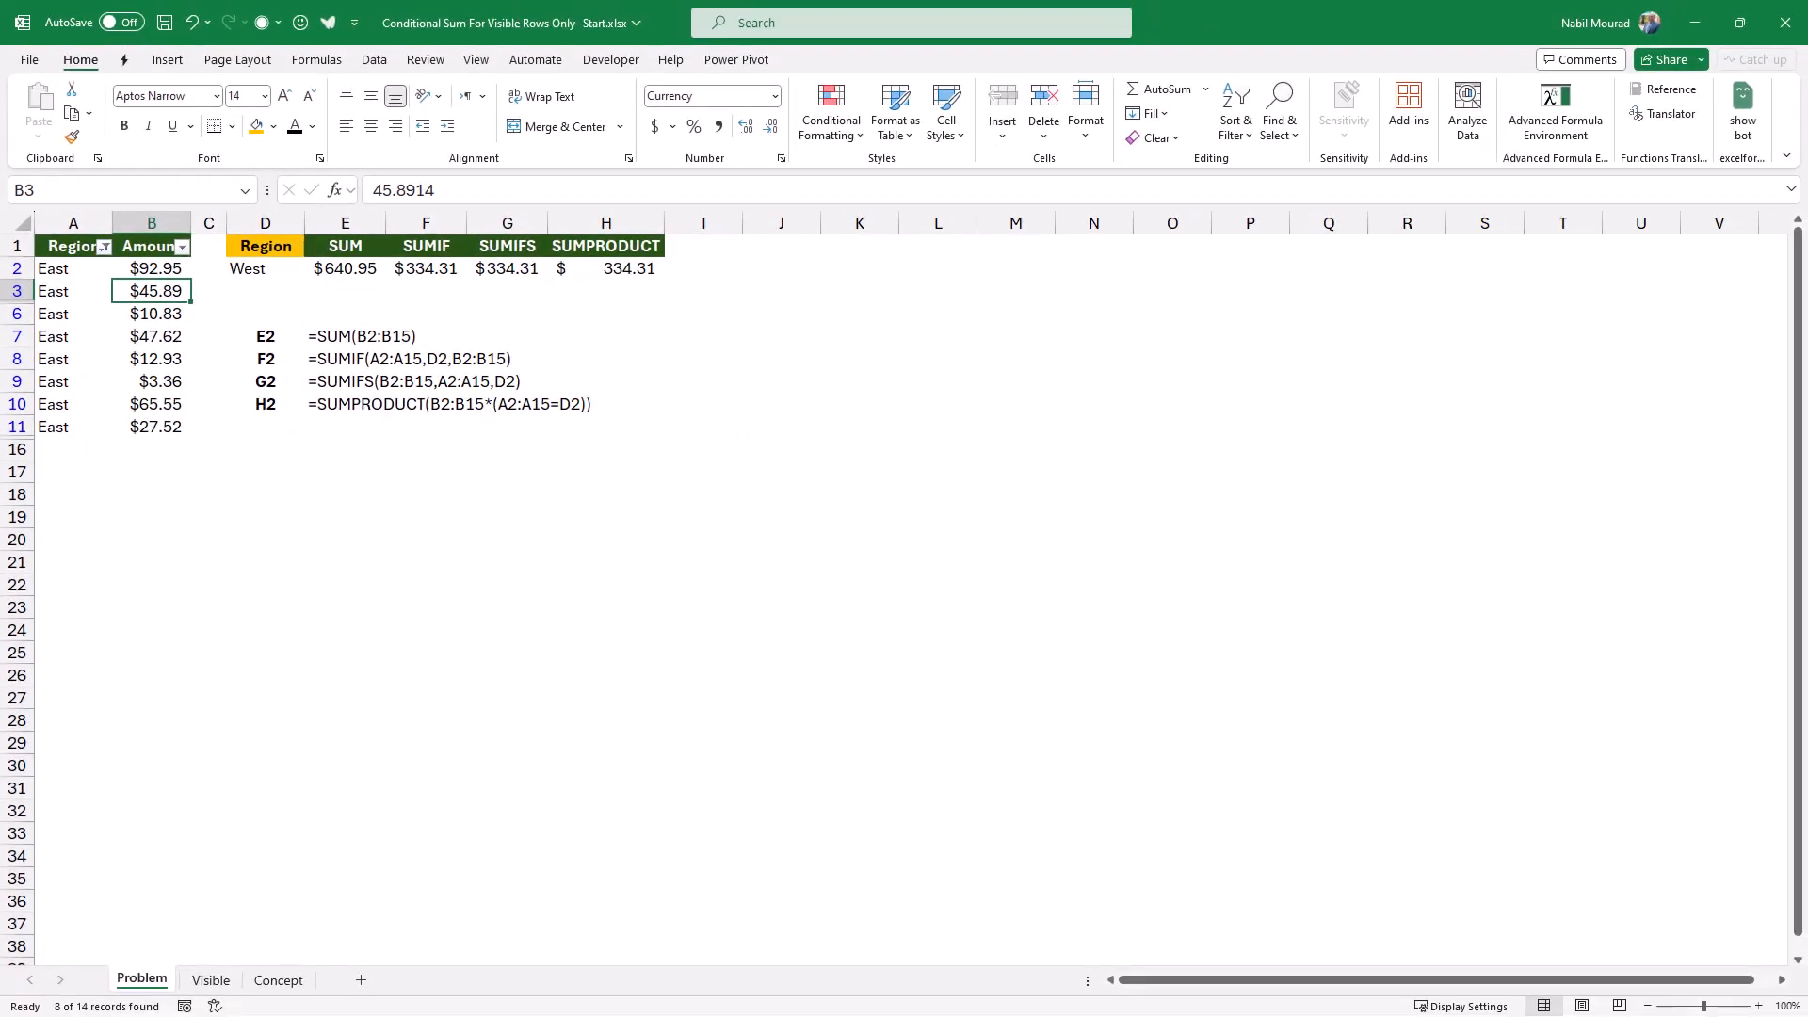
On the Visible sheet, create named ranges for the whole product data table from its top row only.
click(211, 980)
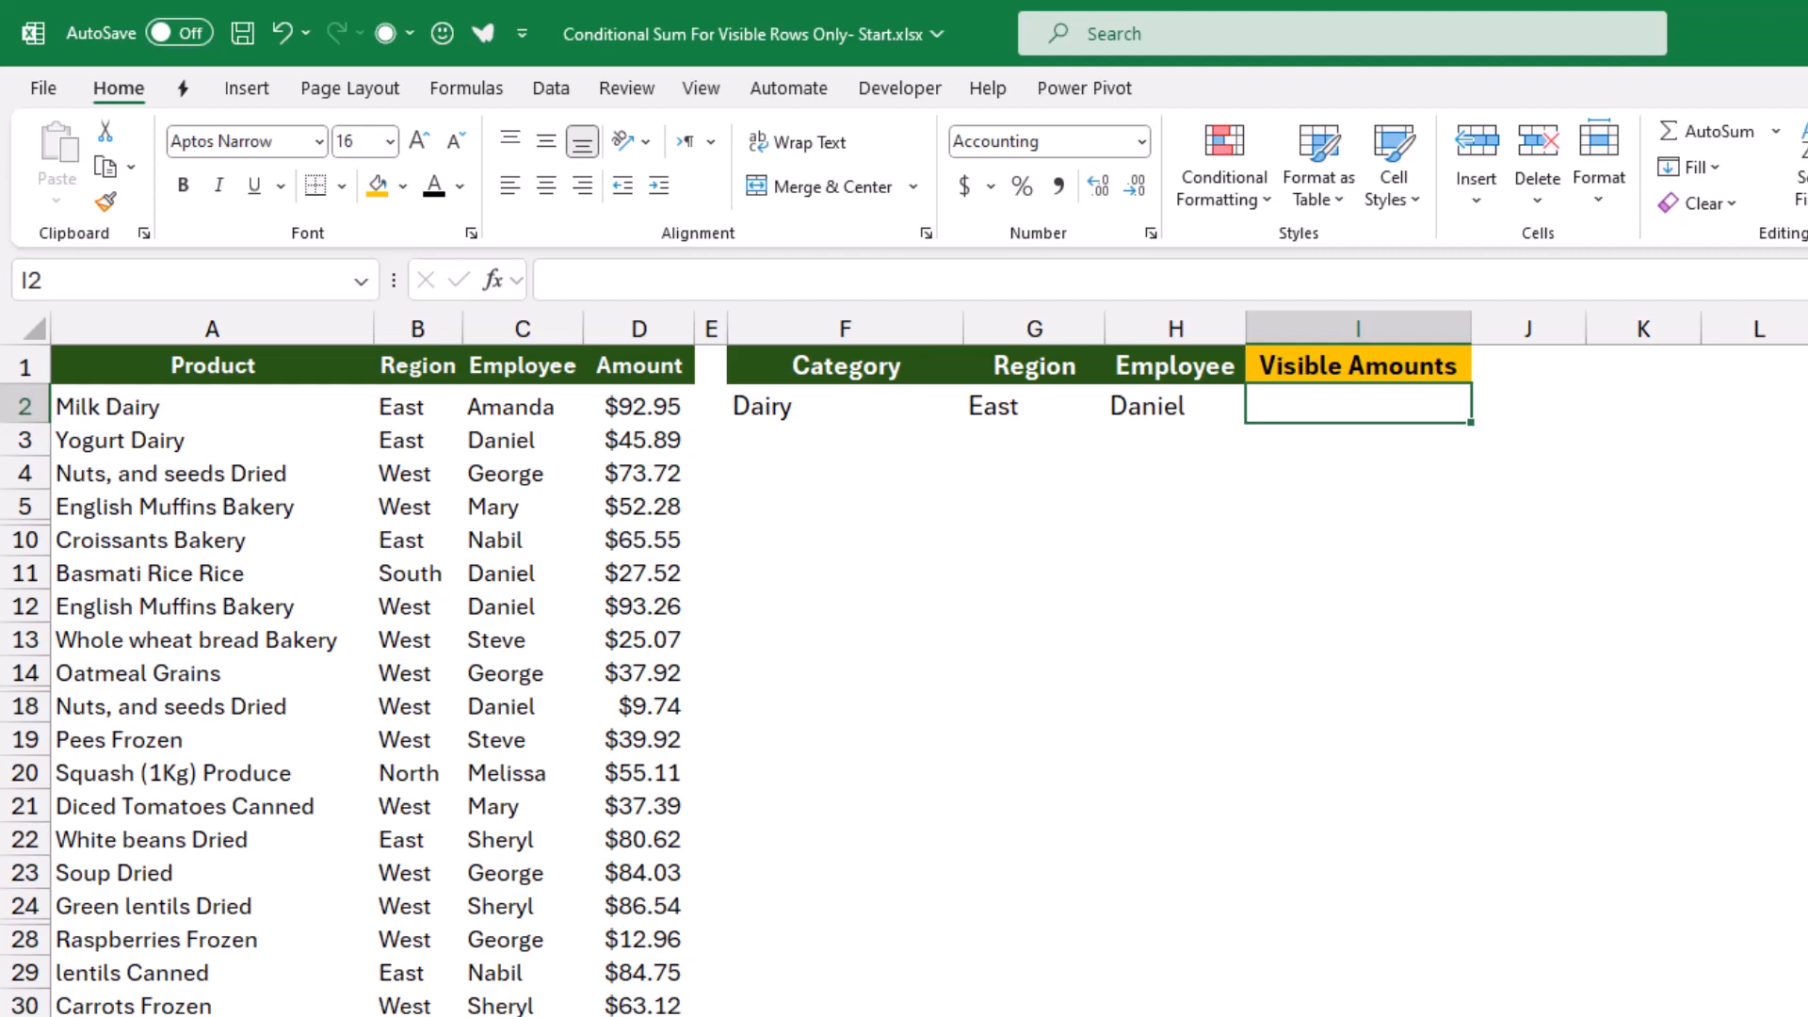
click(212, 573)
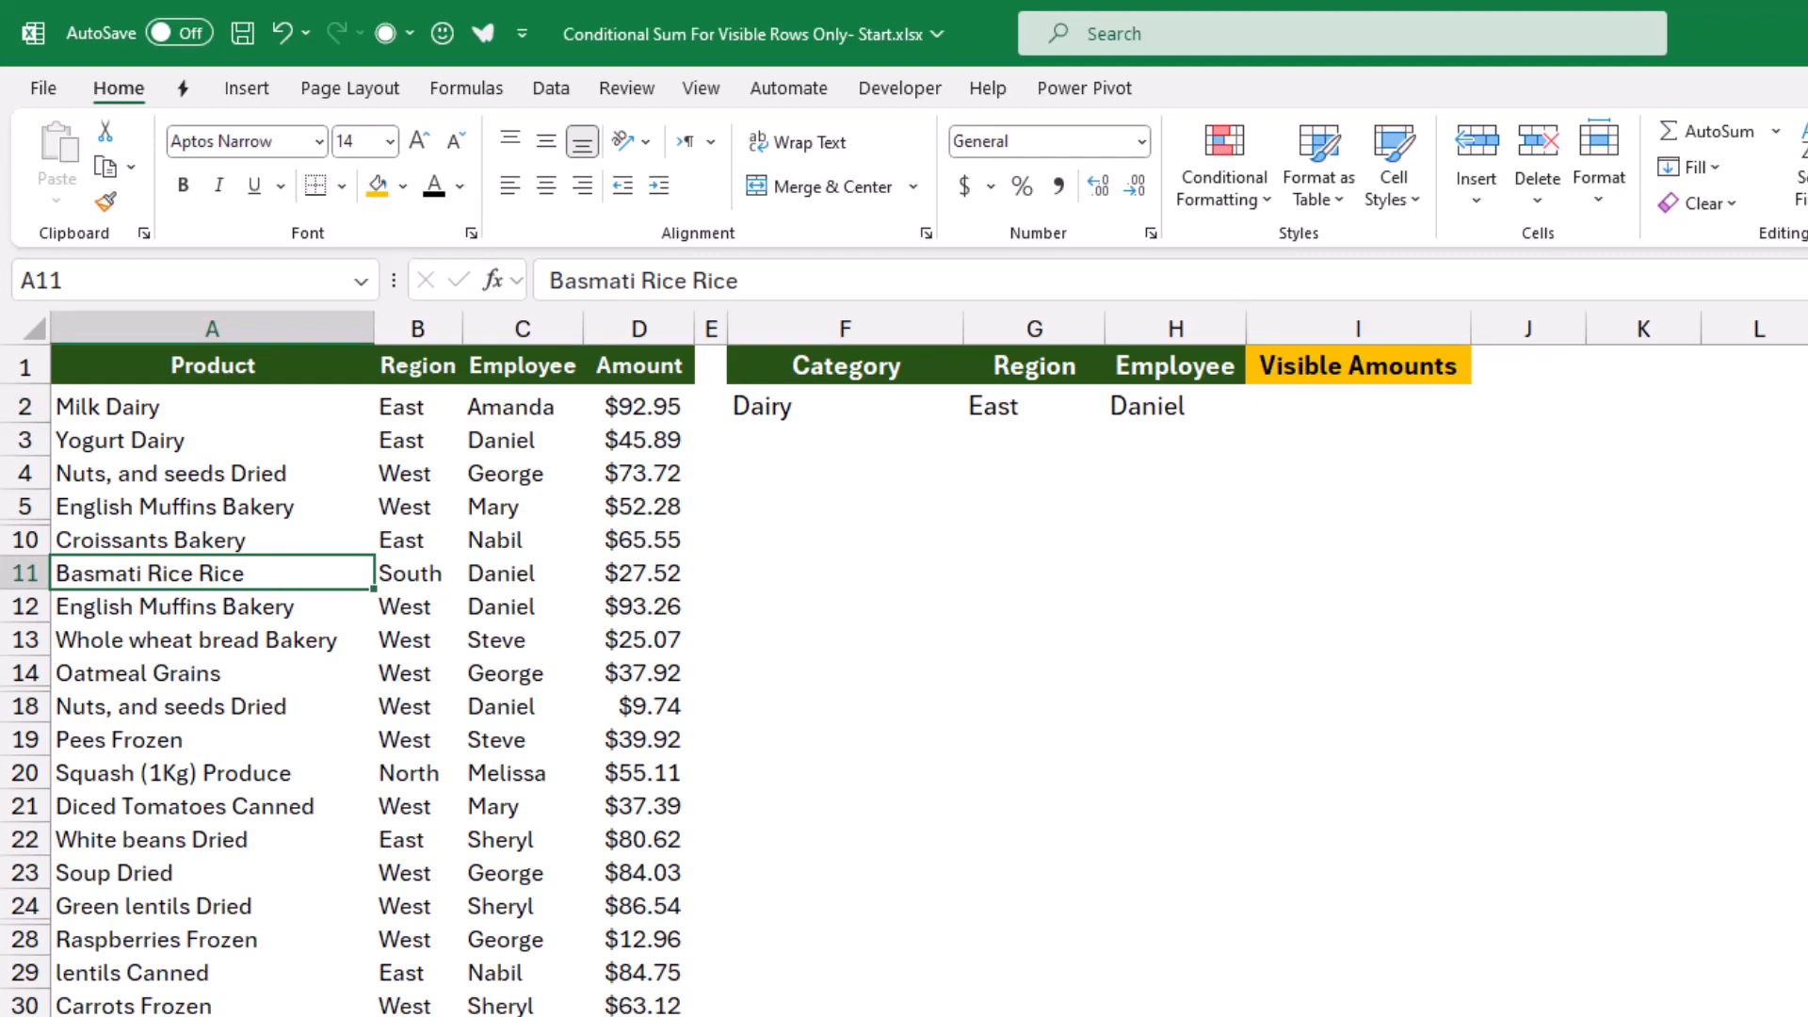
key(ctrl+shift+8)
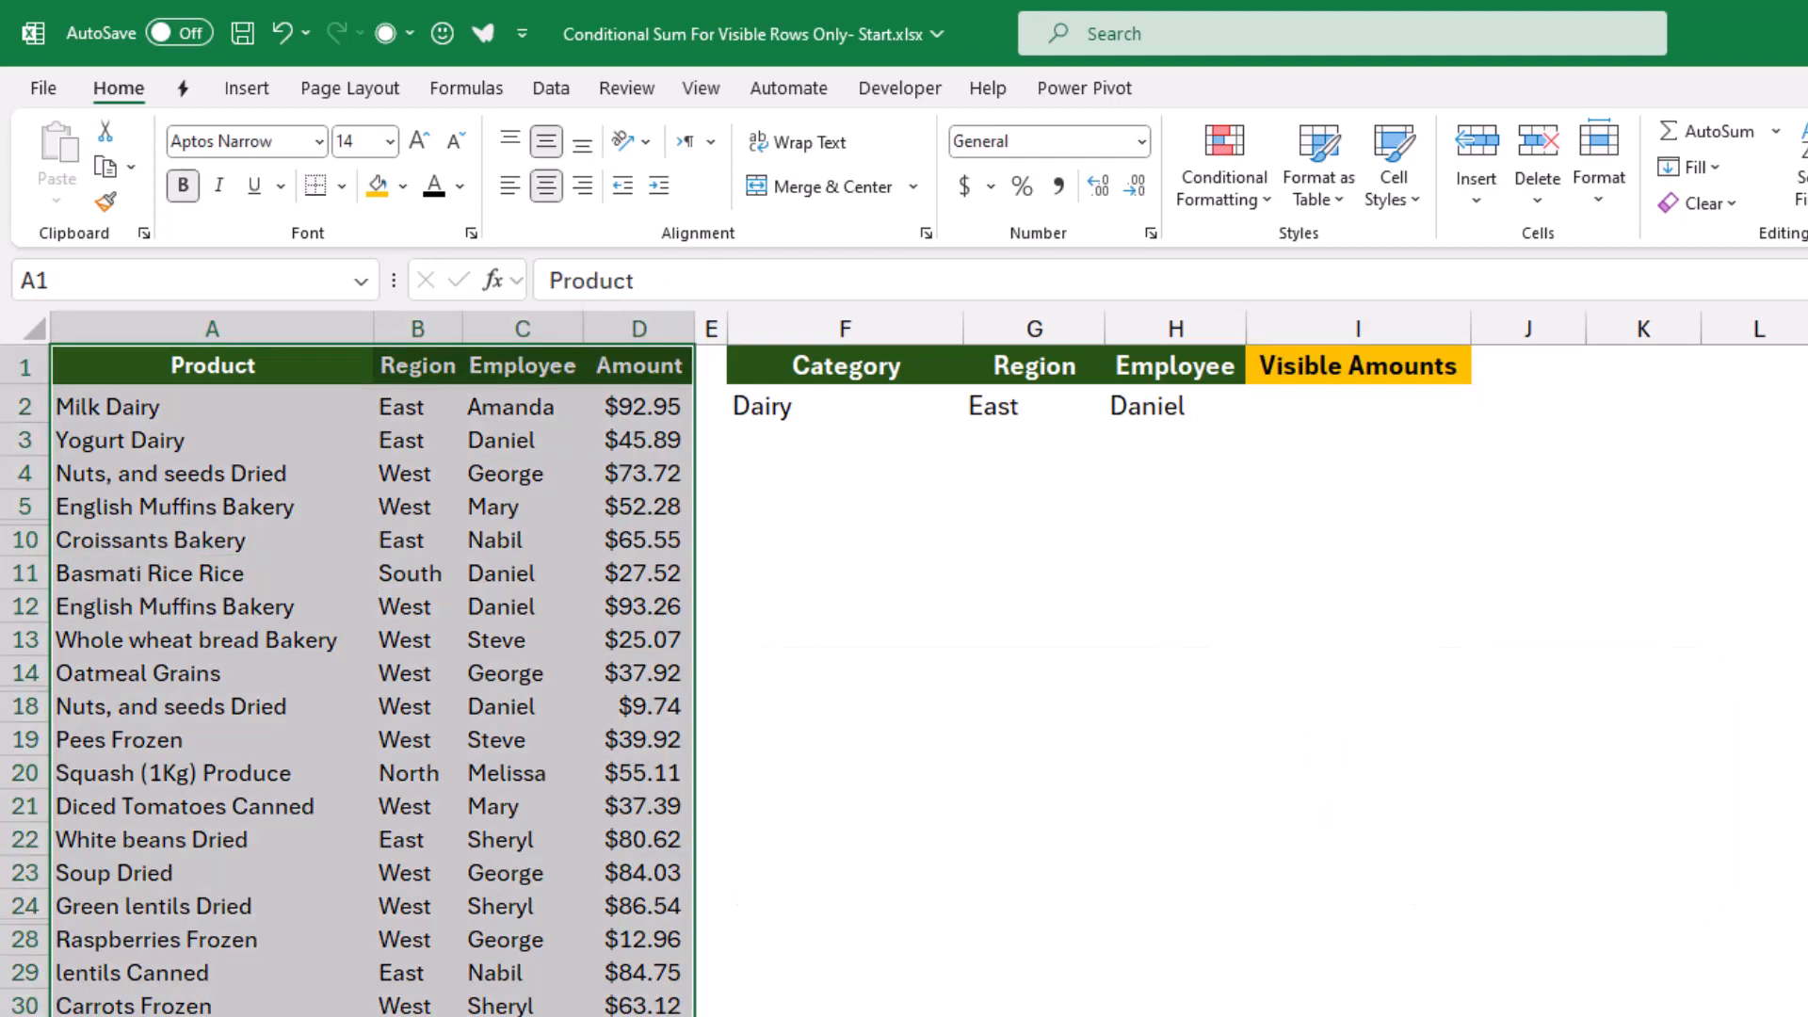
key(ctrl+shift+F3)
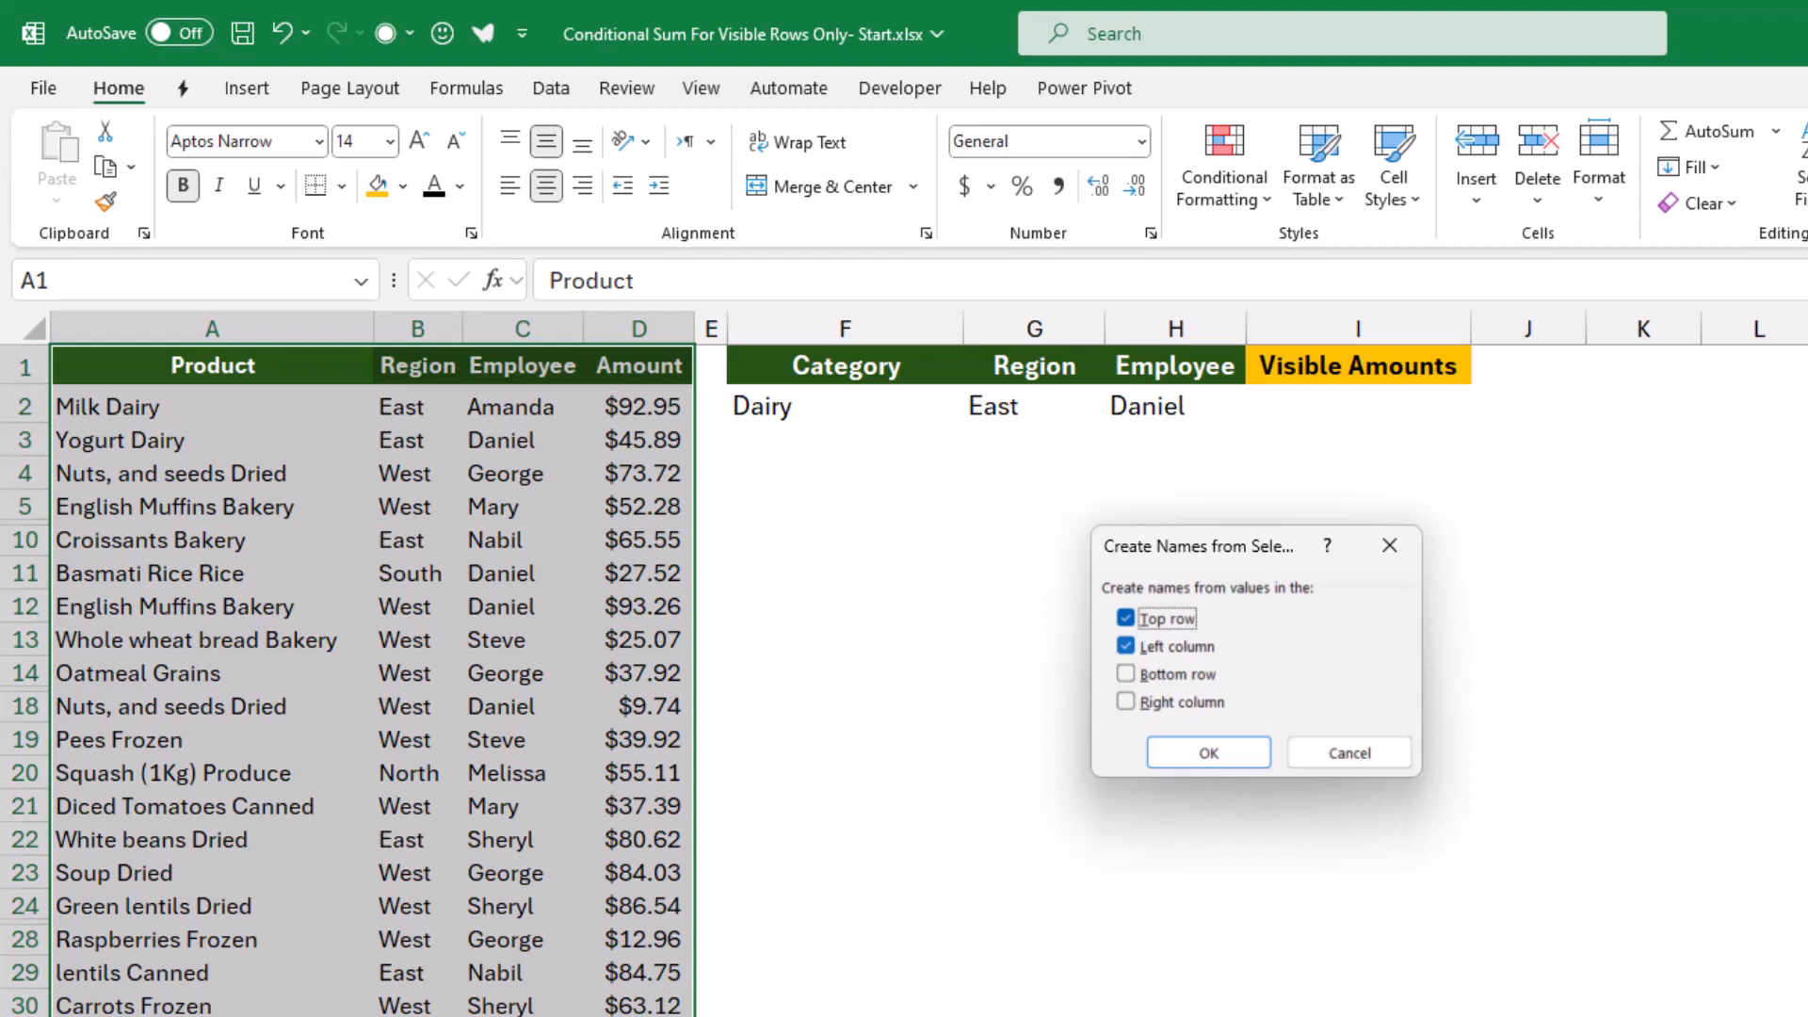
click(1126, 646)
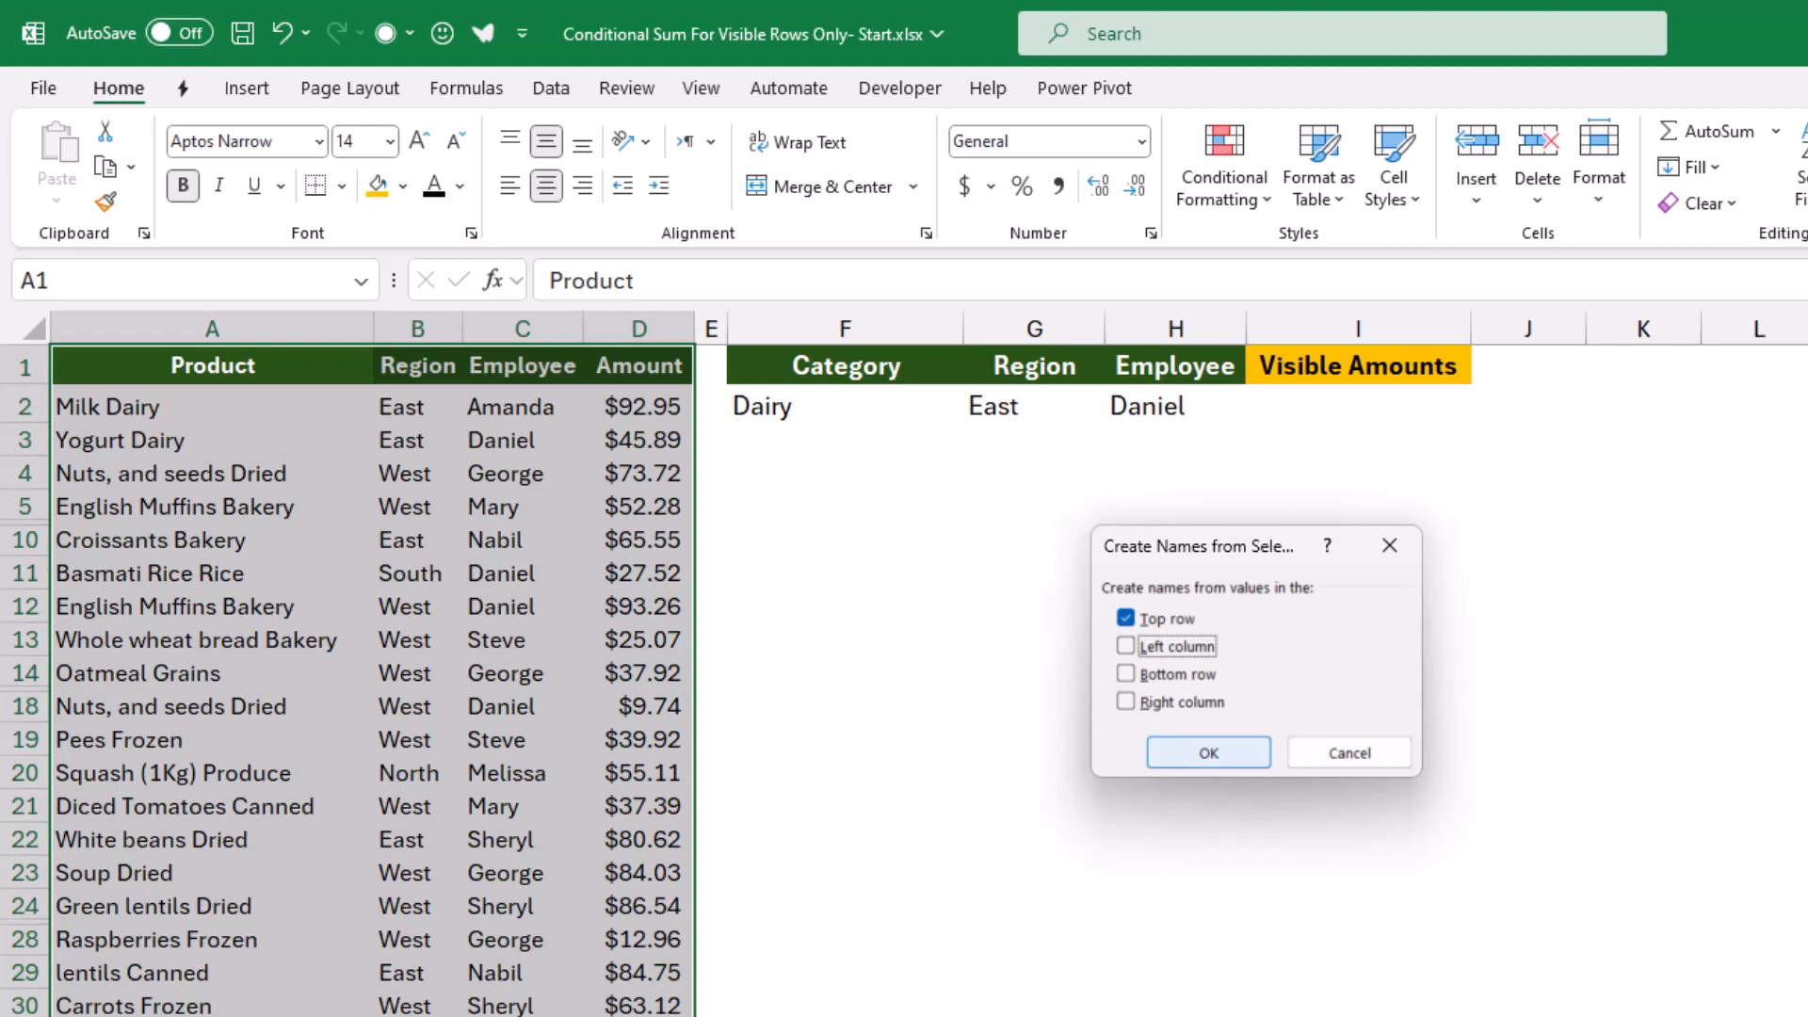
click(1208, 753)
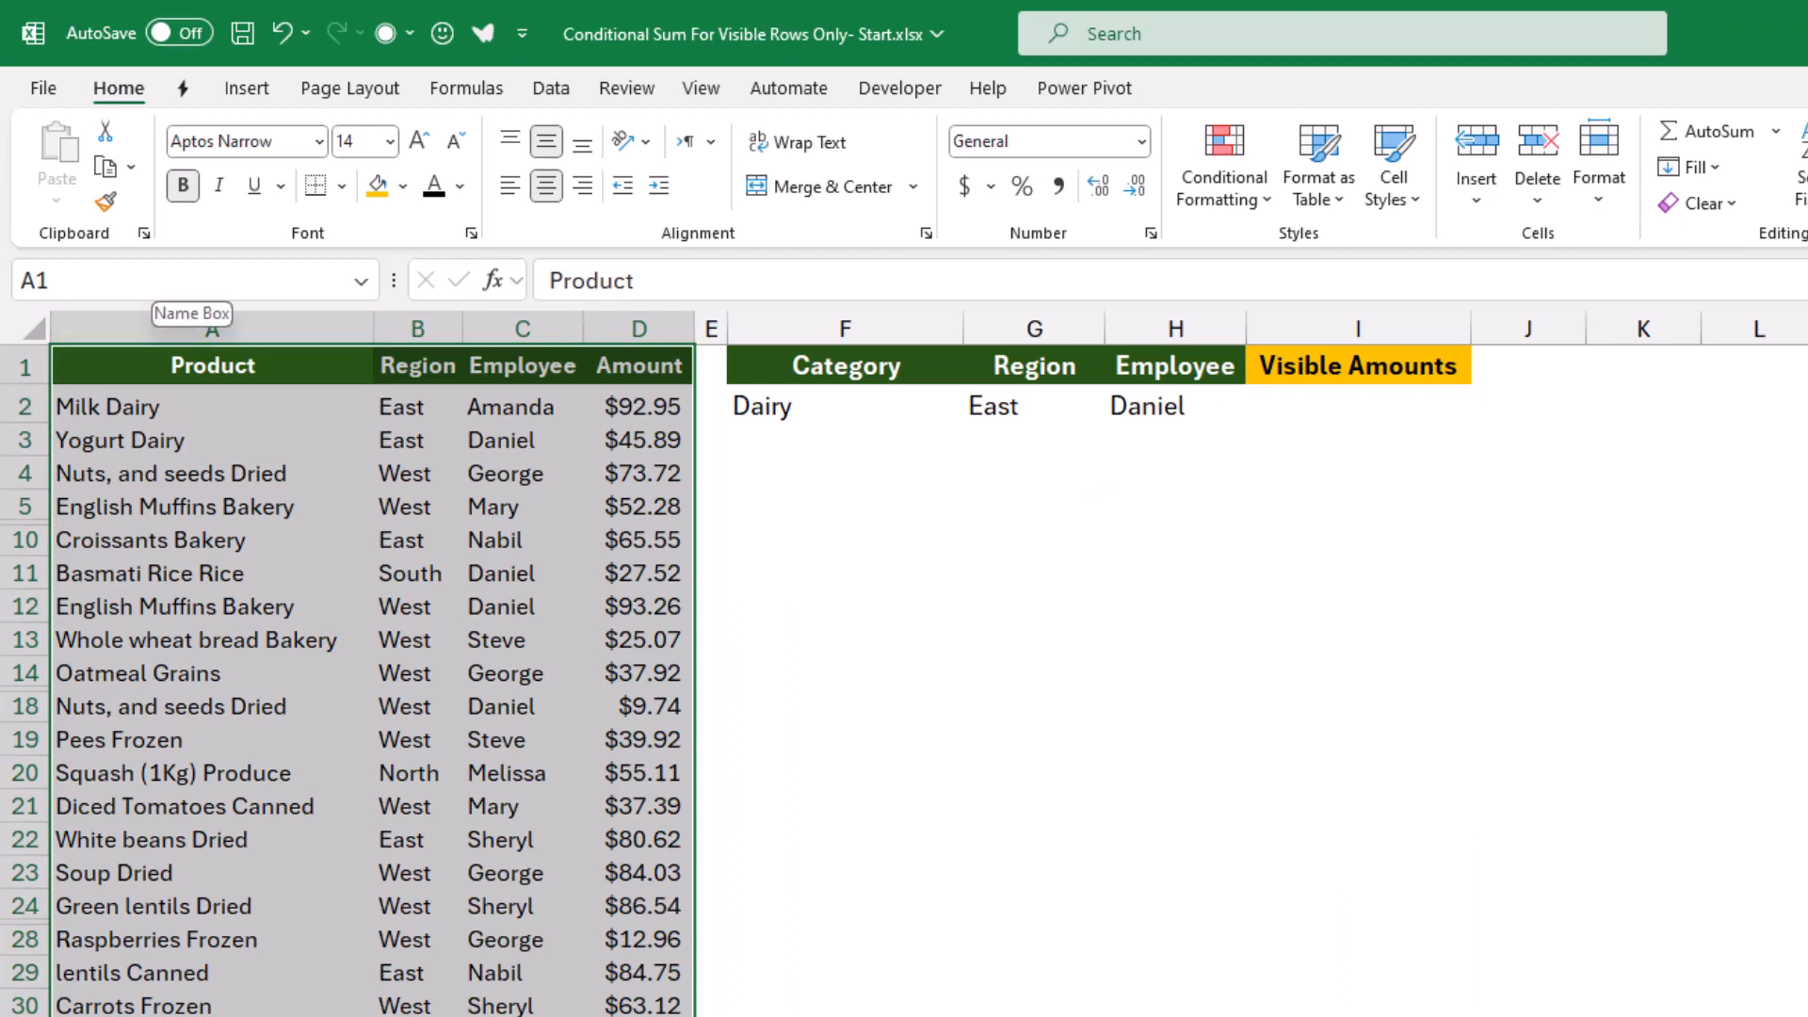
Check the defined names by jumping to the Amount range, and return to the top of the data.
click(360, 280)
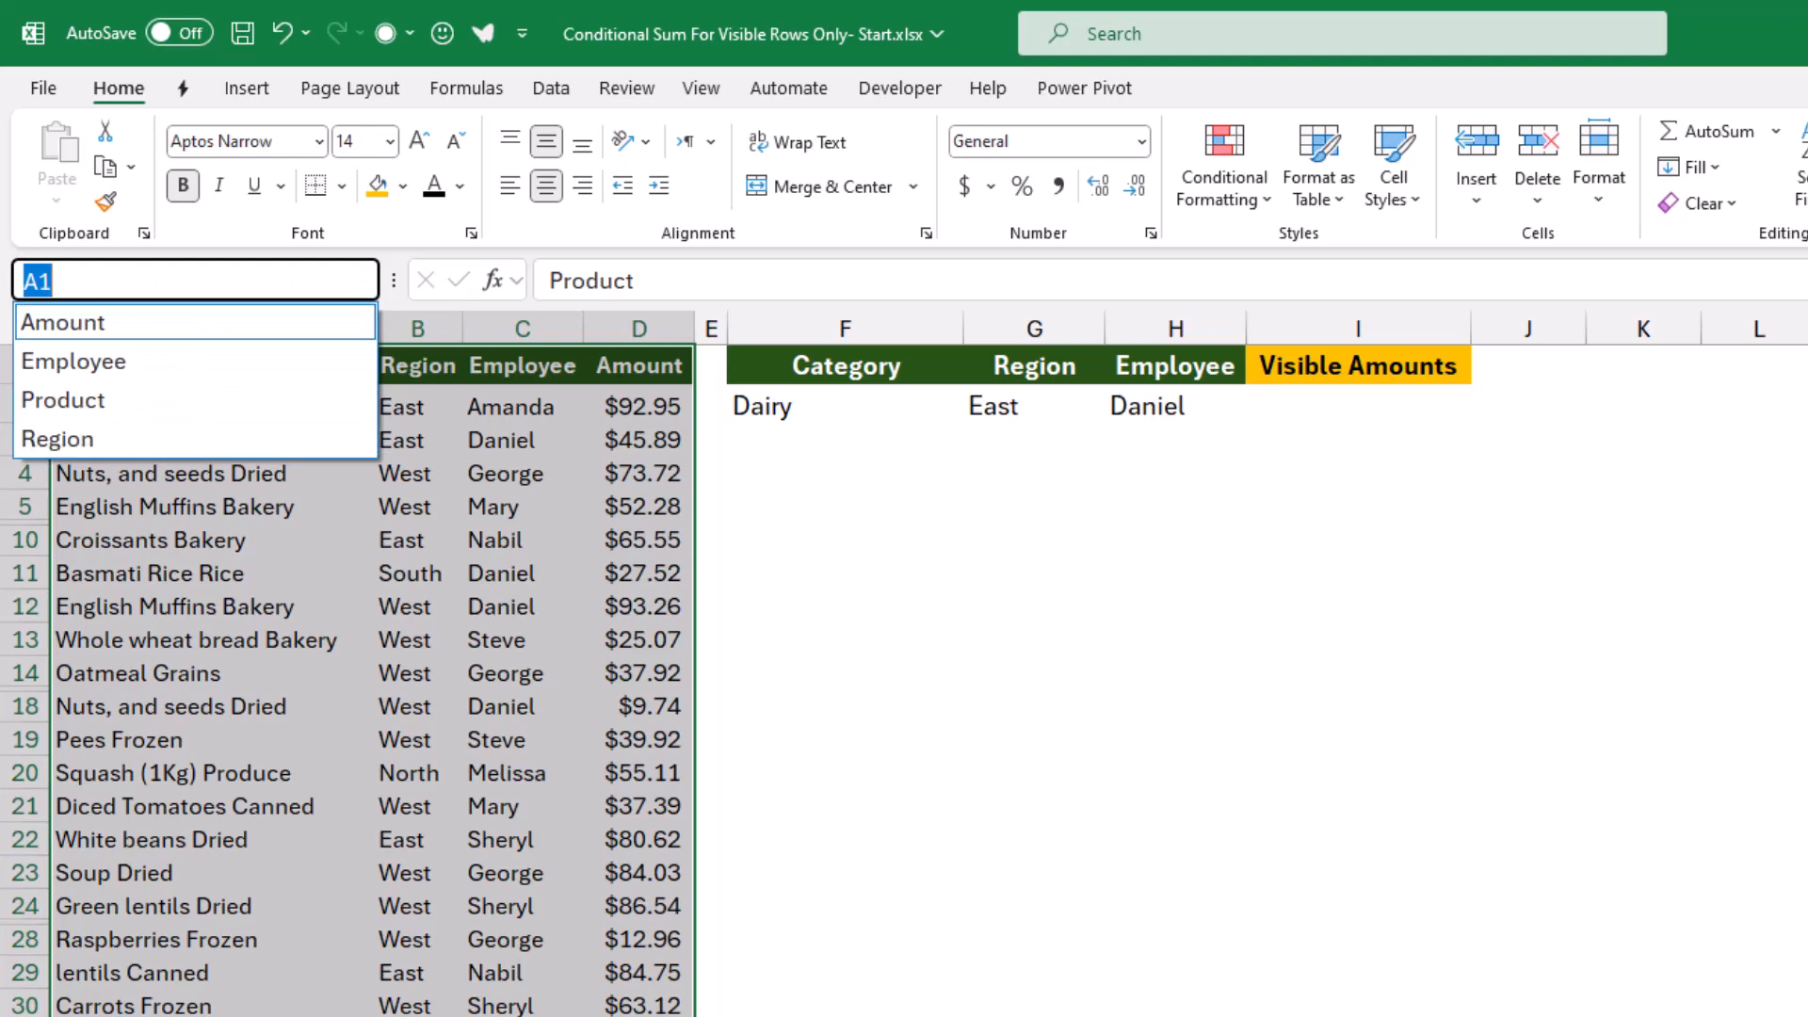
click(63, 322)
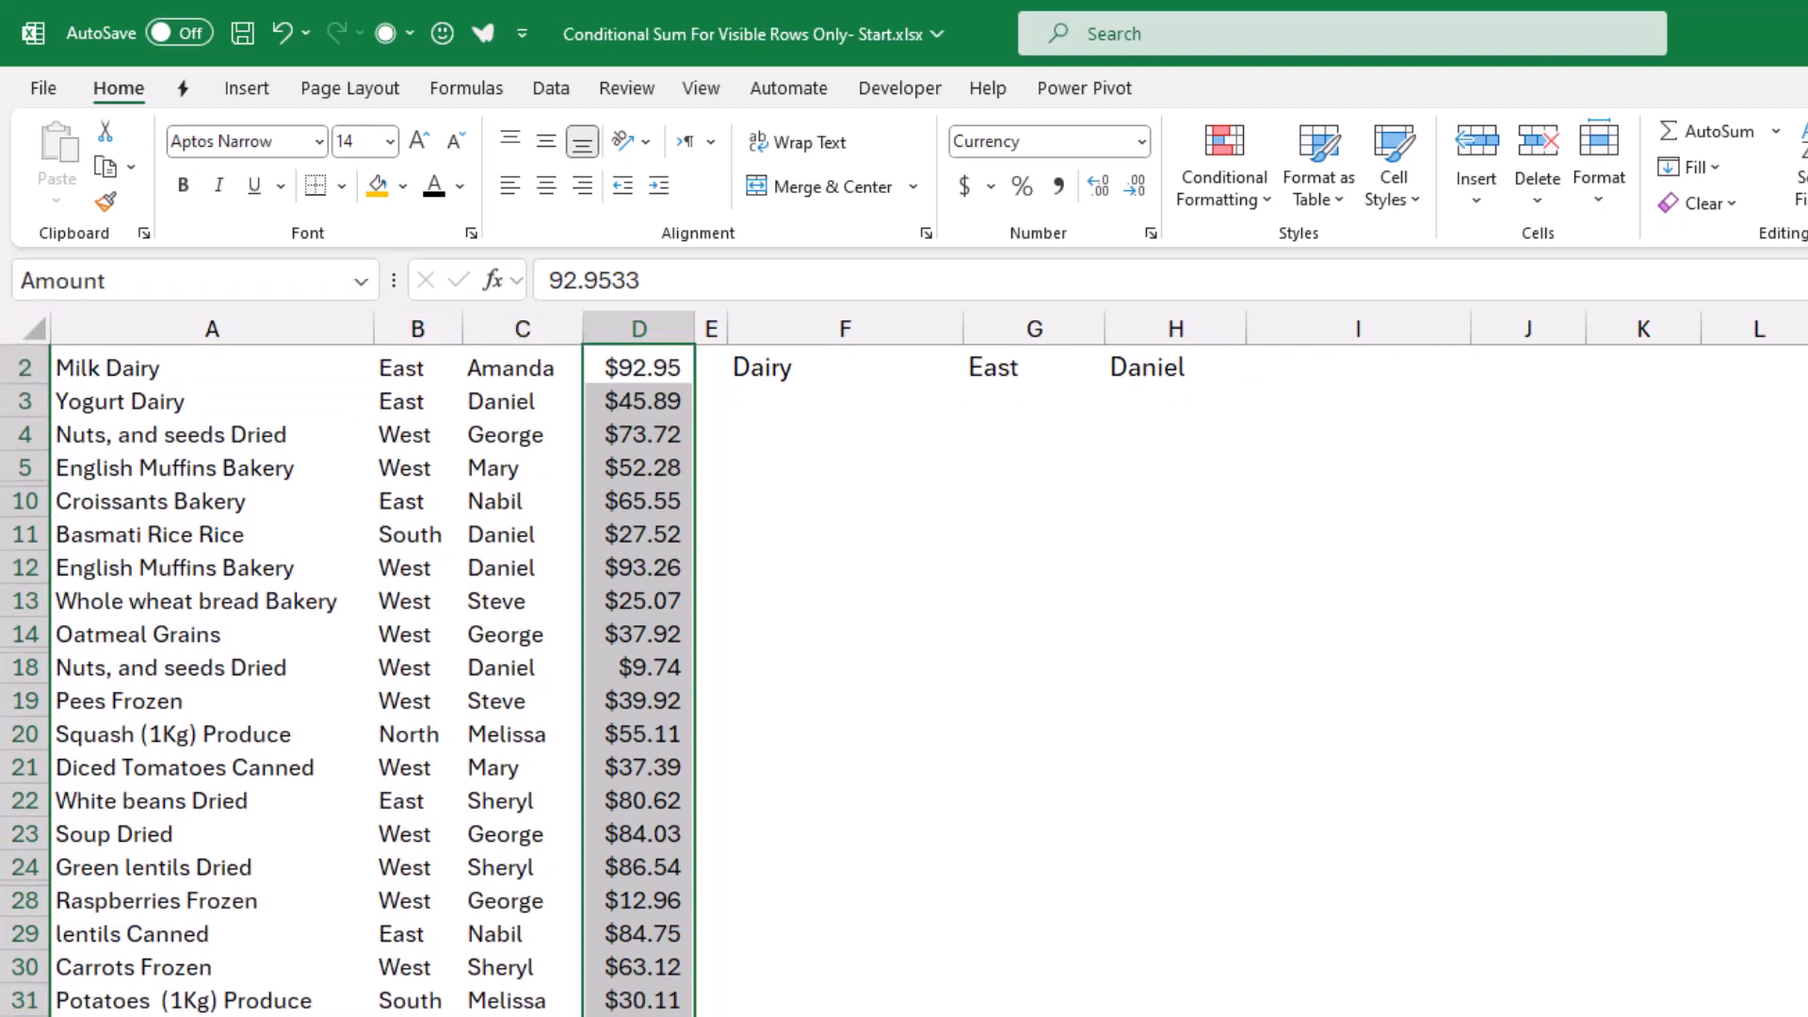
click(523, 634)
scroll(735, 678, up, 1)
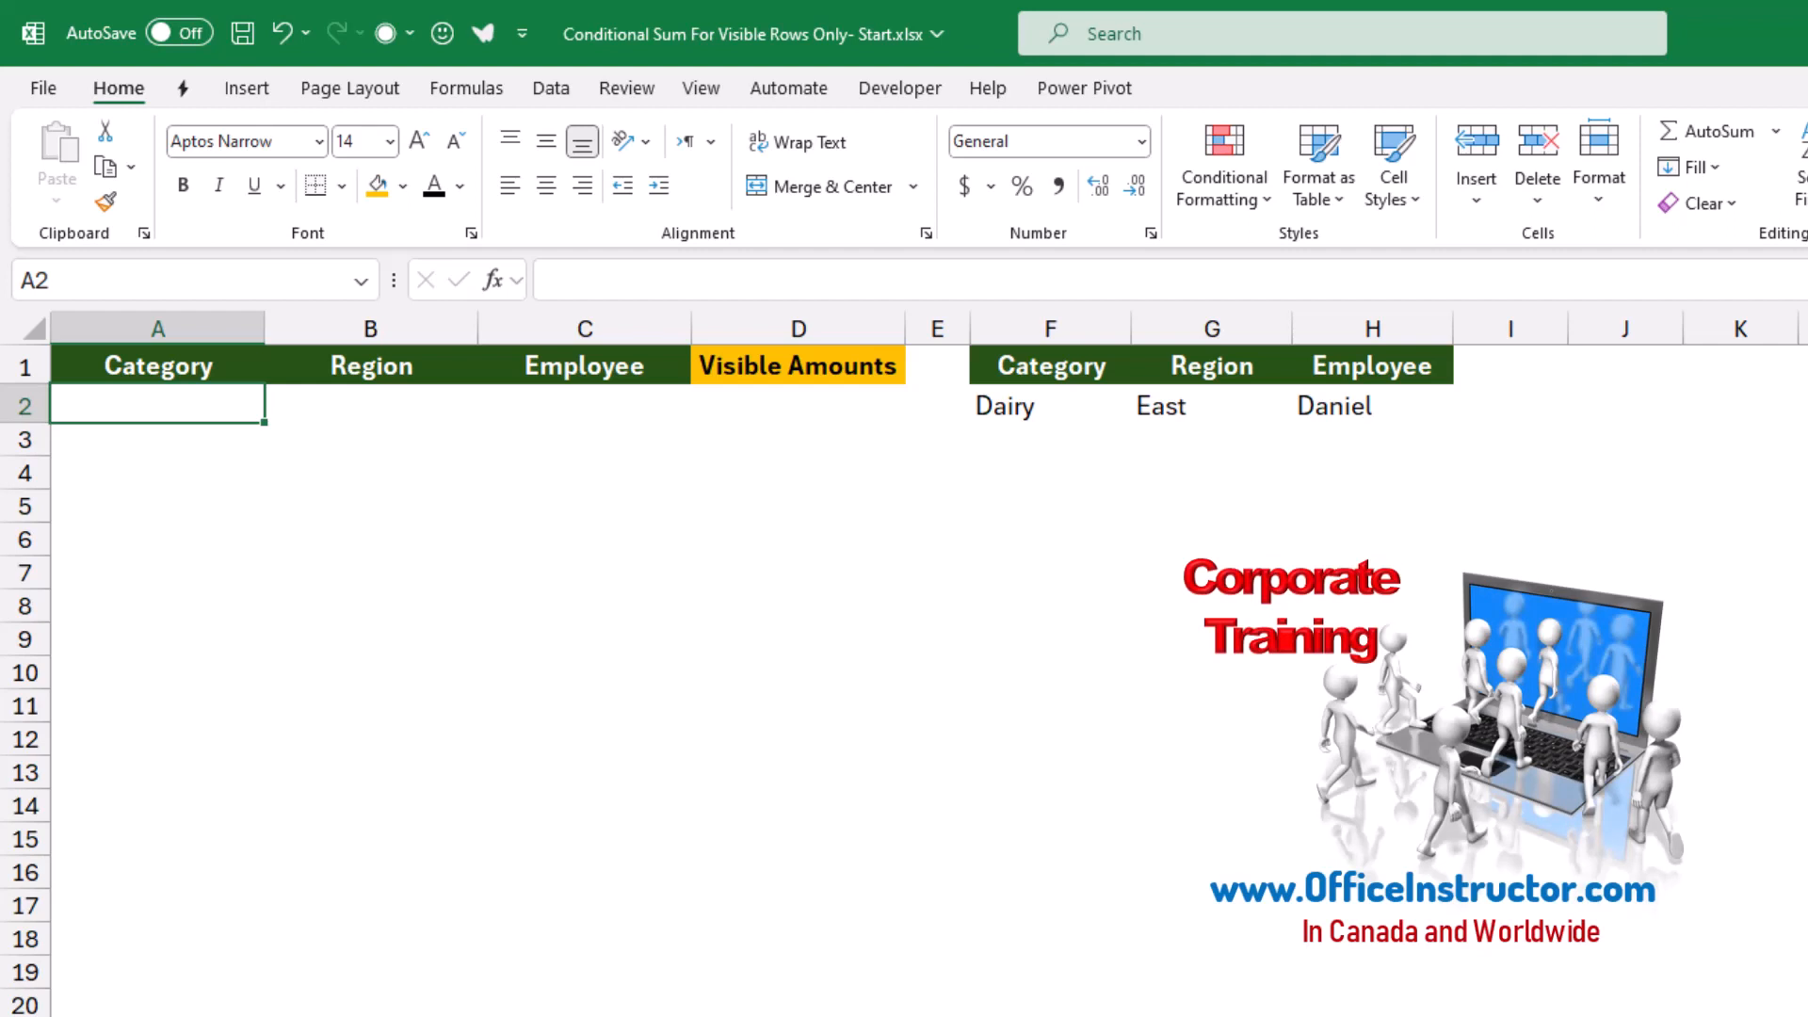
Enter the formula =FIND(F2,Product) in A2 under Category to locate the category text within the product names.
text(=find)
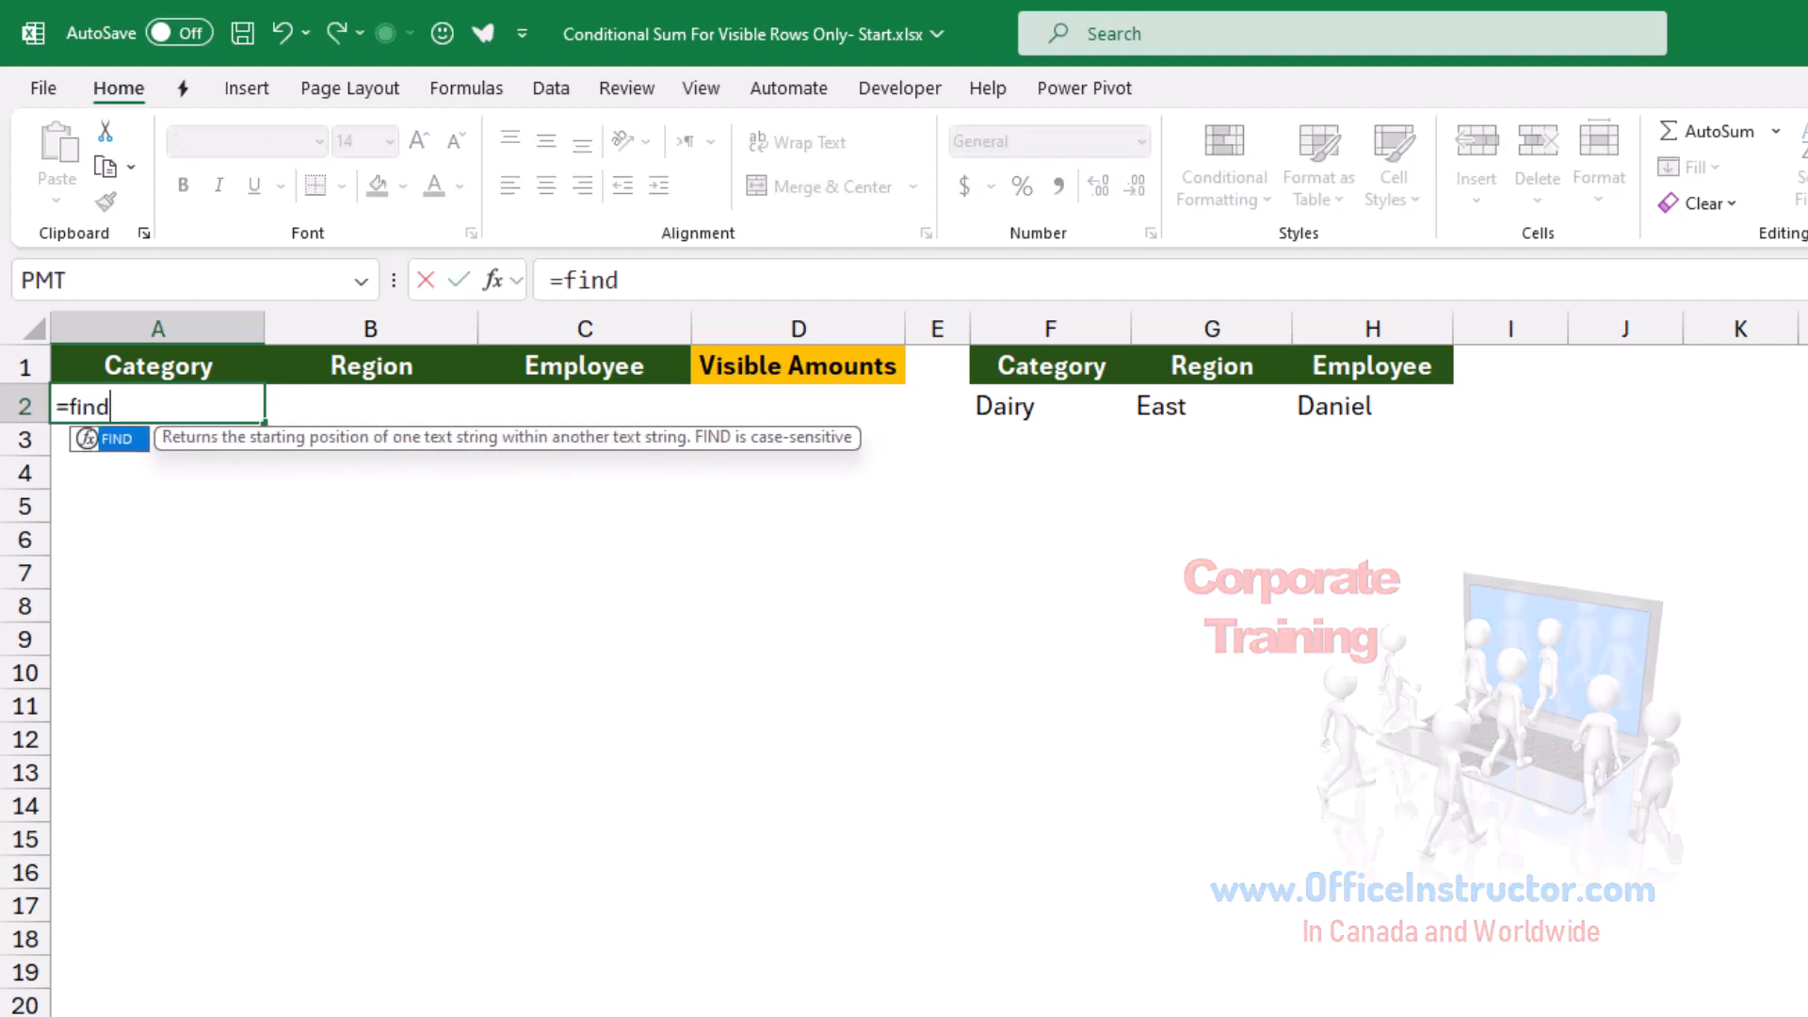
key(Tab)
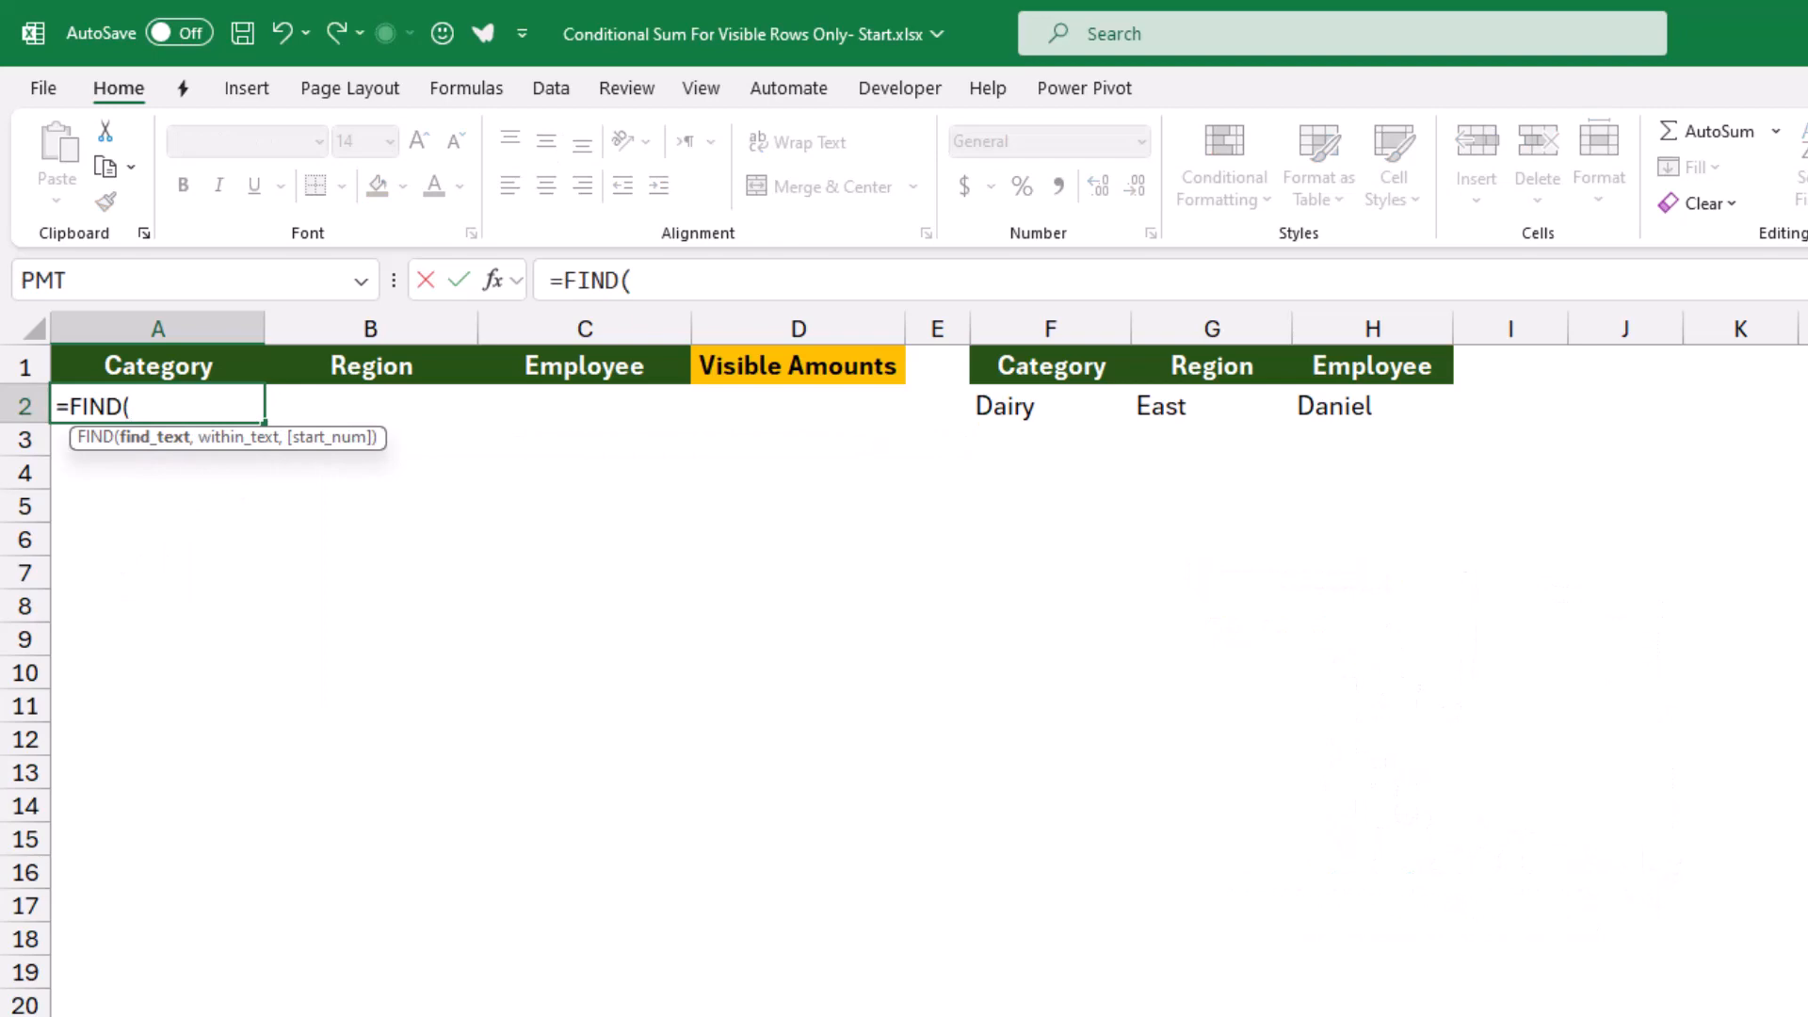
click(1050, 405)
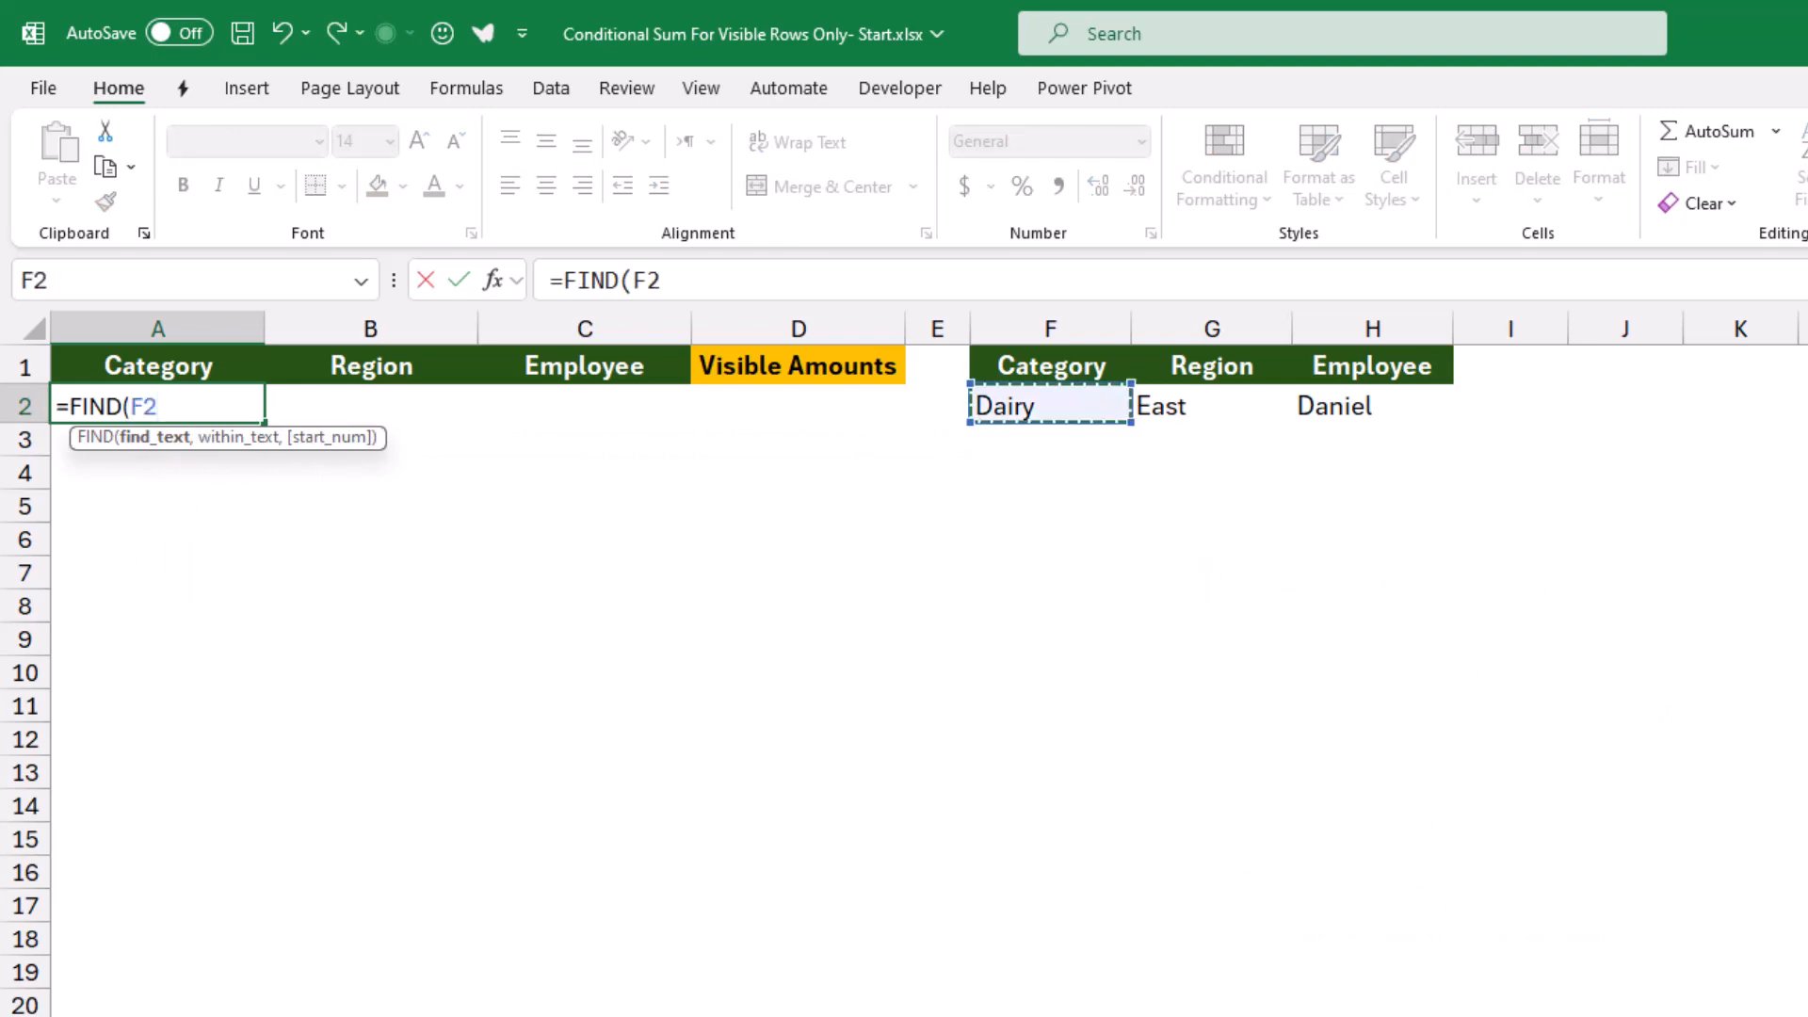
text(,)
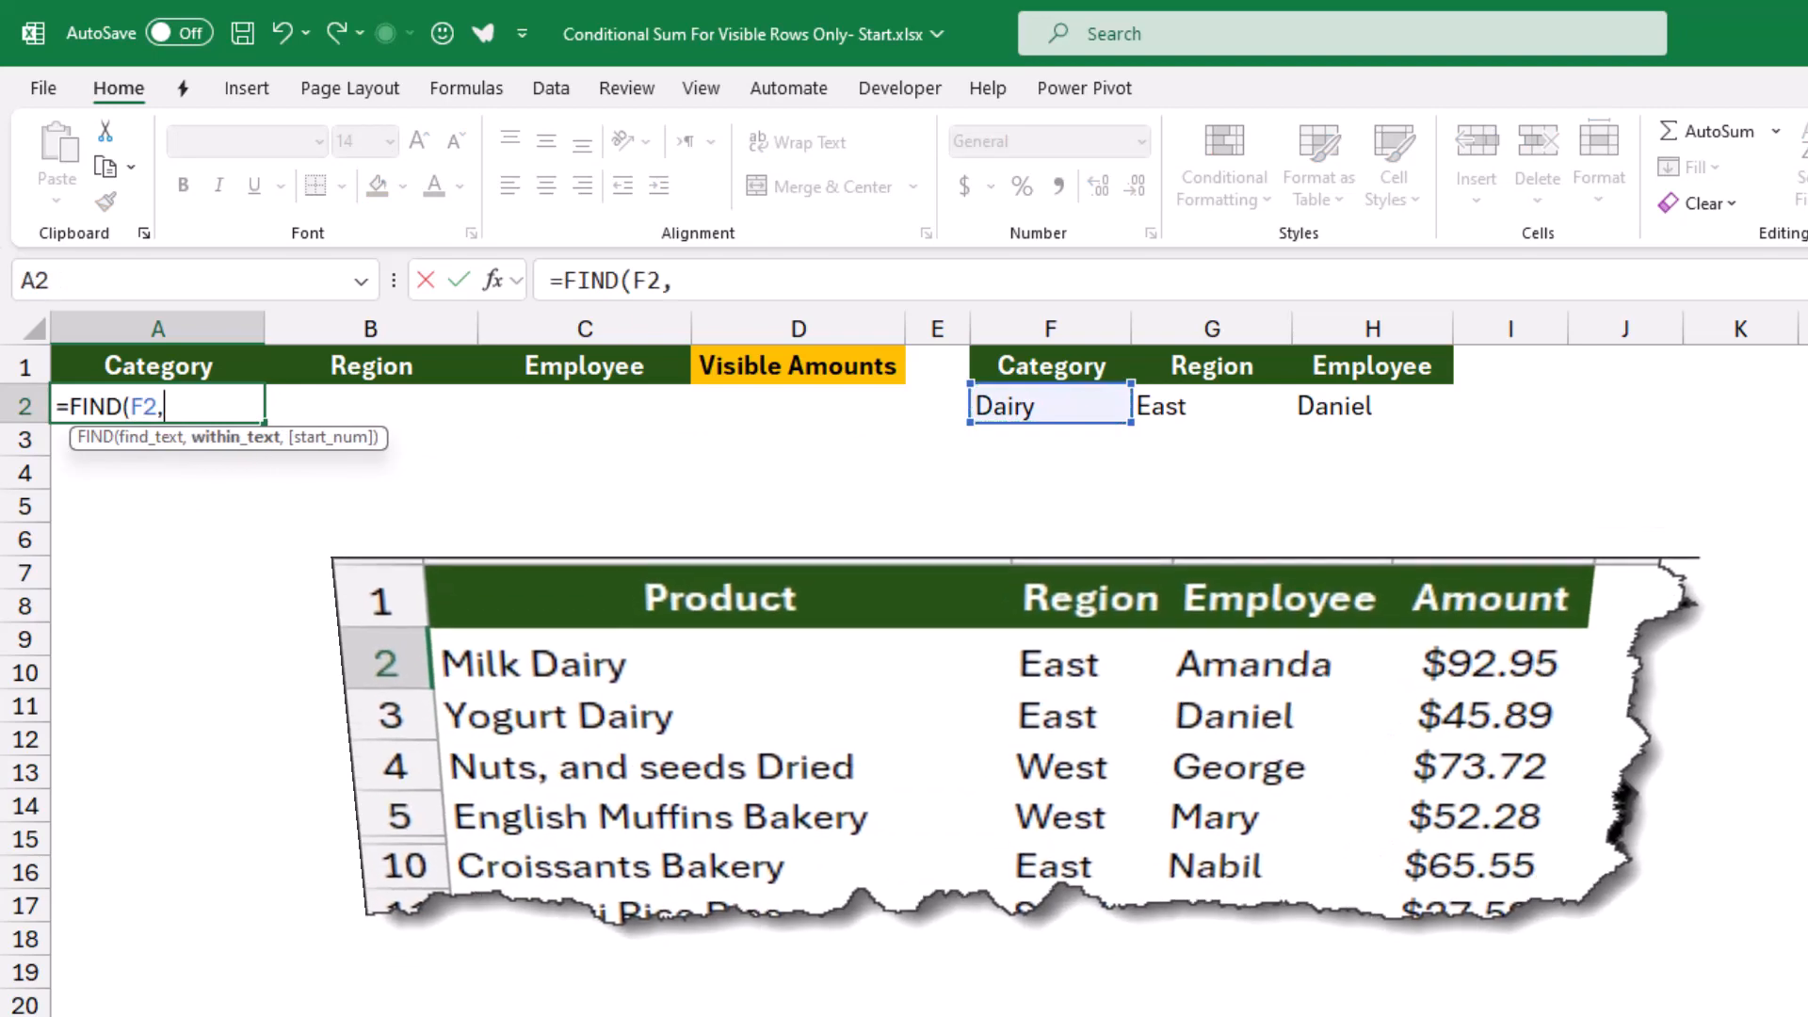
text(Prod)
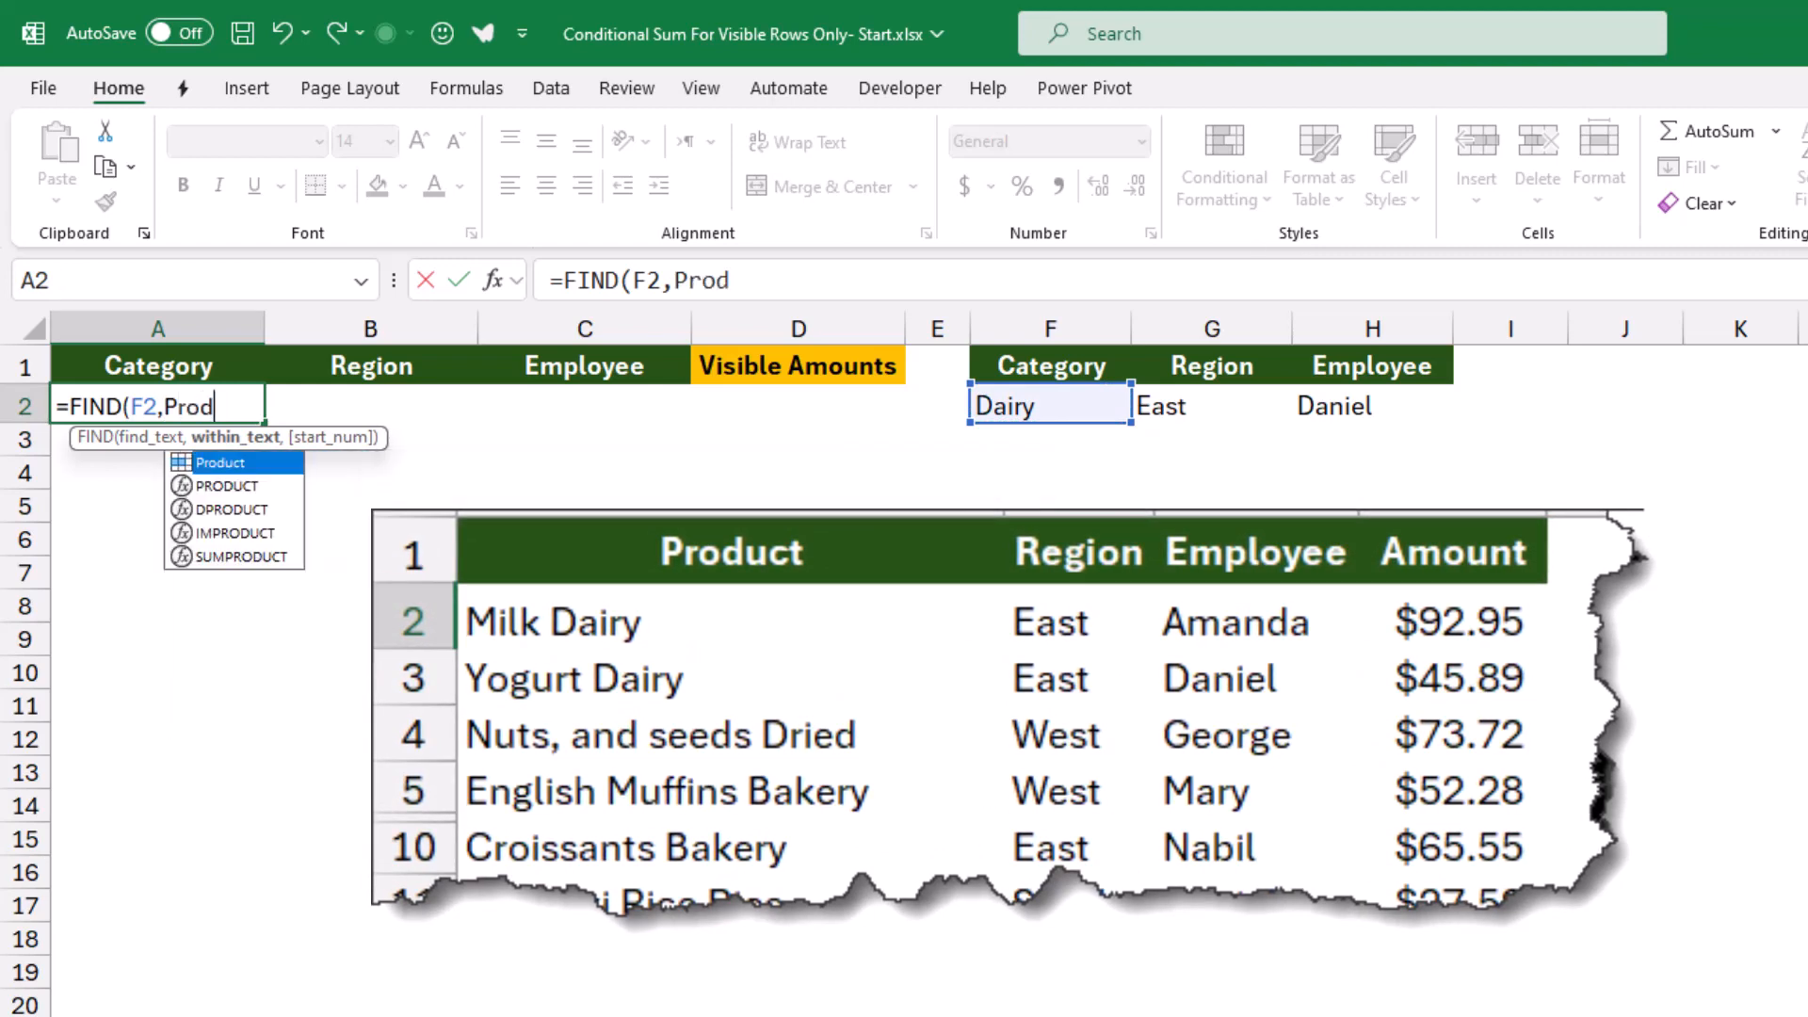
key(Tab)
text())
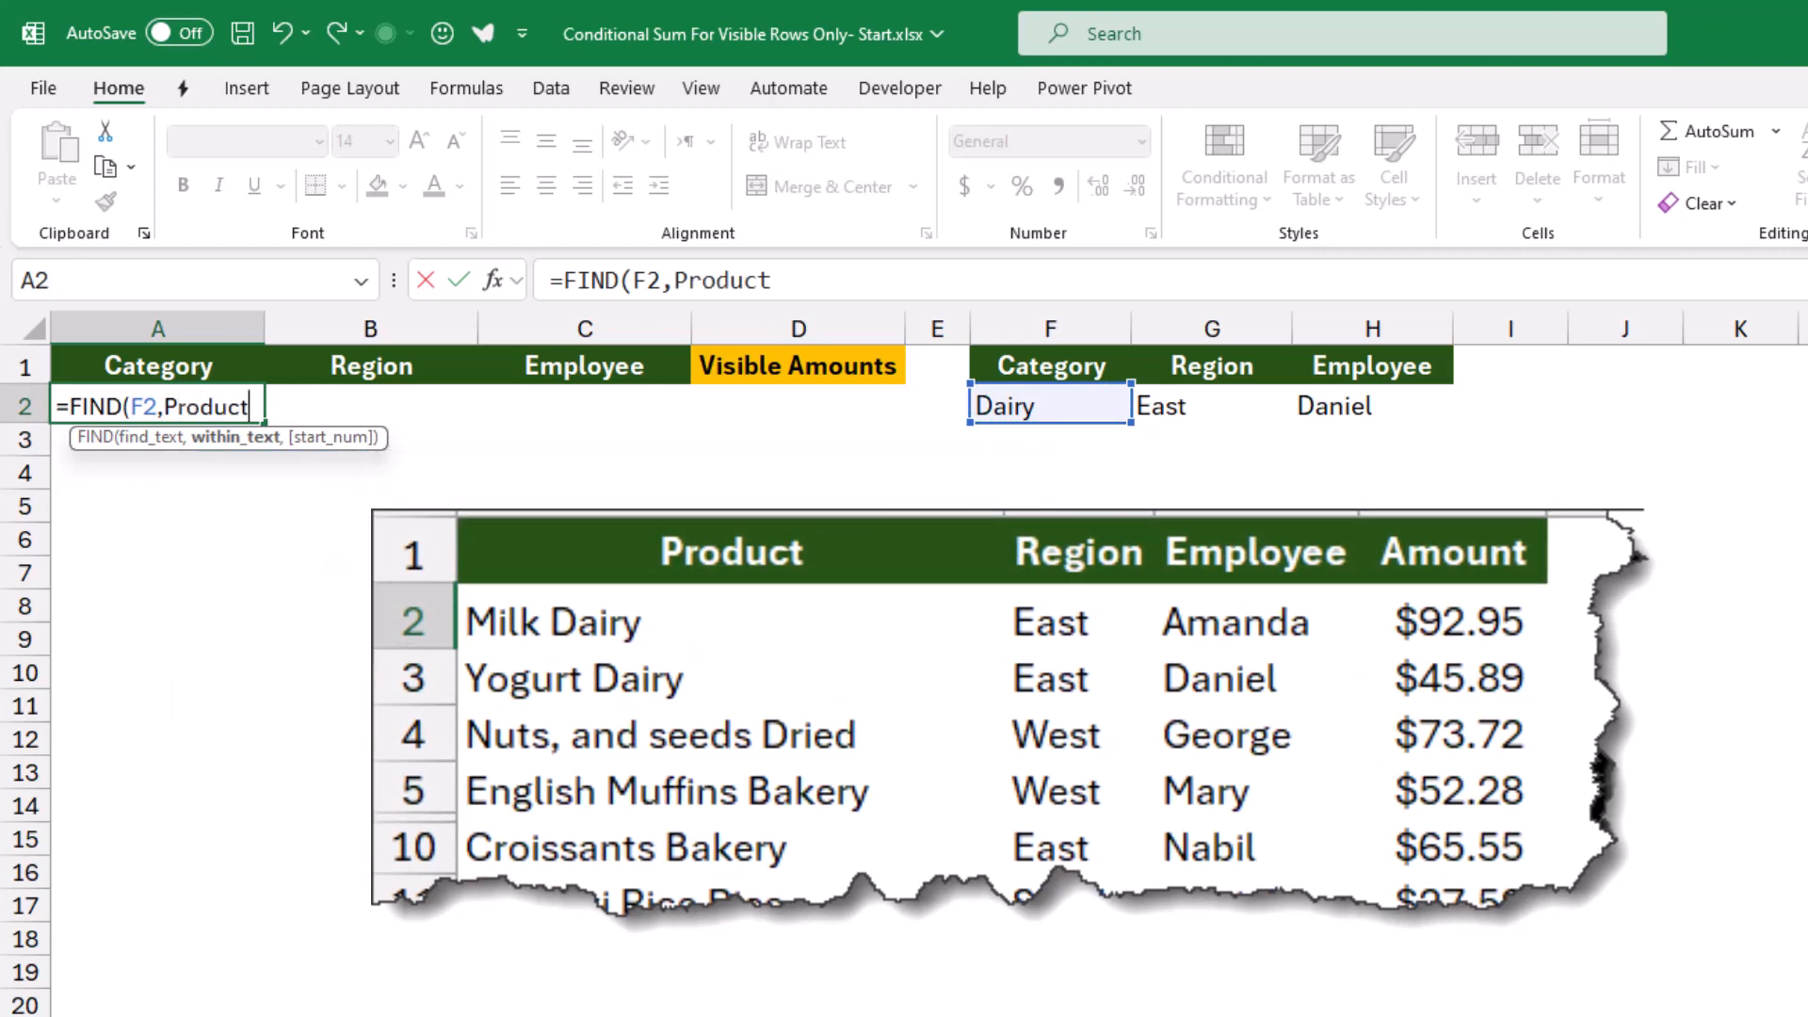
key(Return)
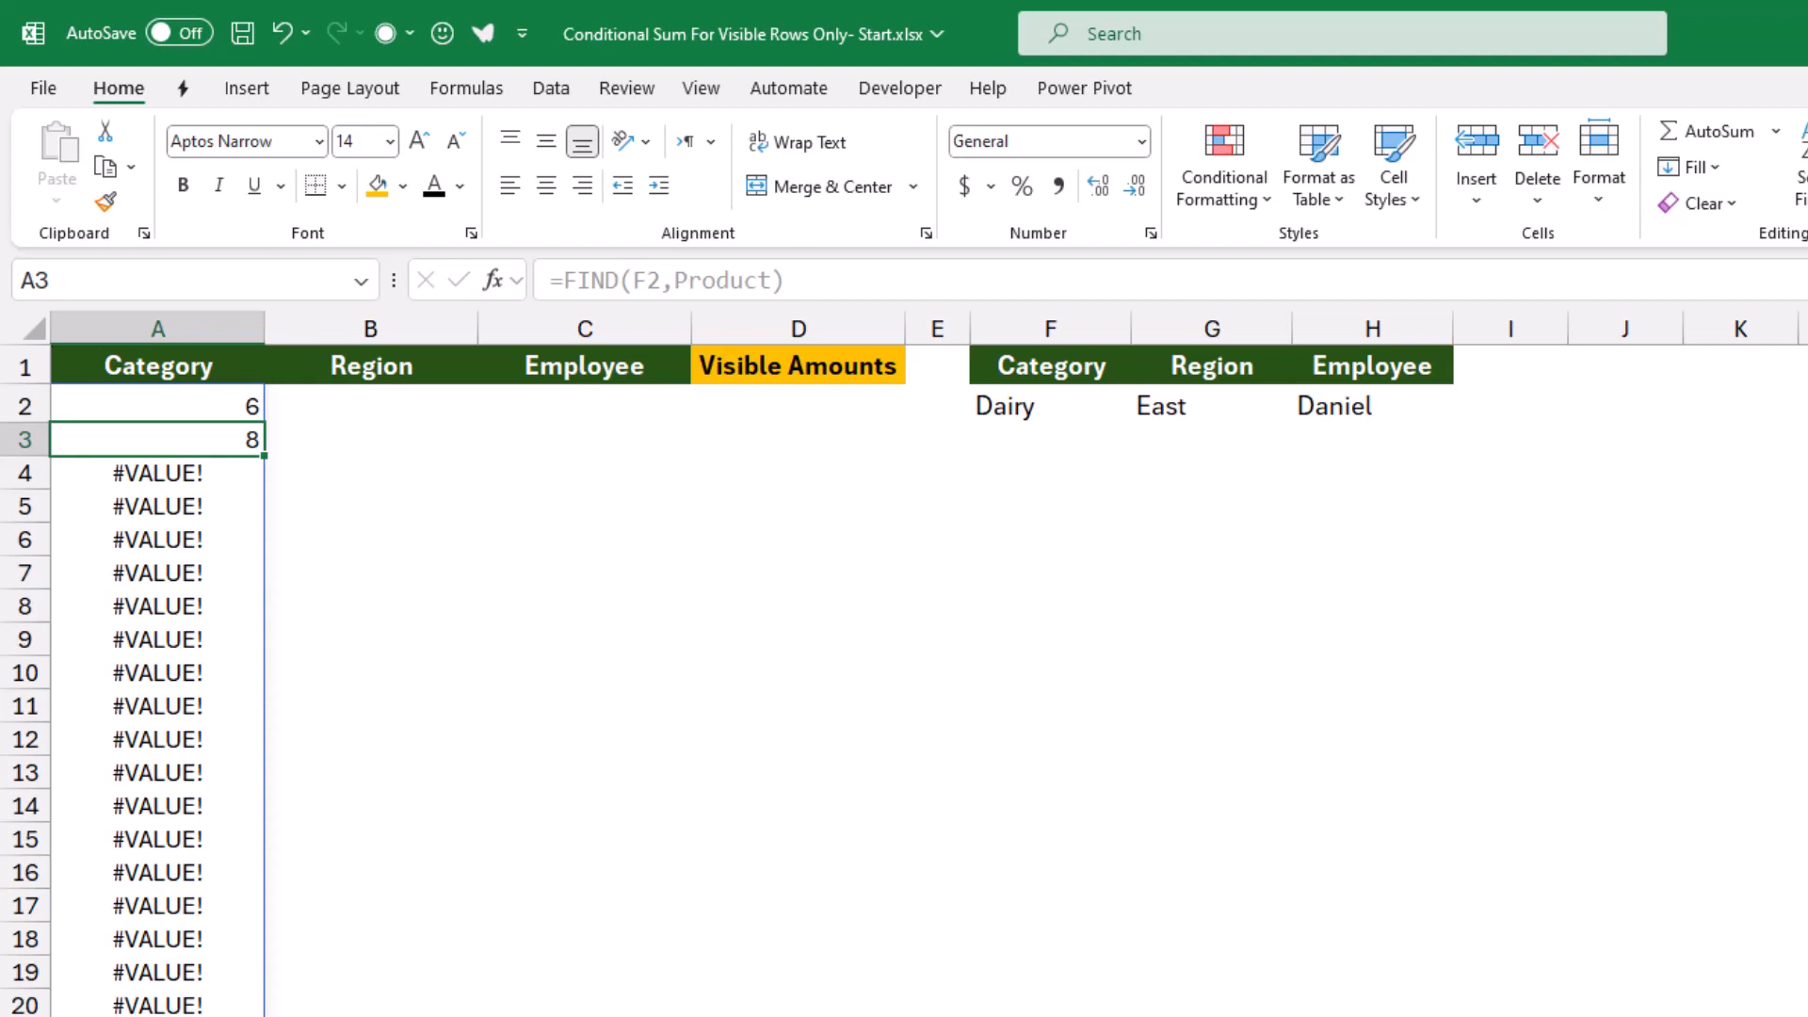
Wrap the Category formula in A2 with ISNUMBER so it reads =ISNUMBER(FIND(F2,Product)).
key(Up)
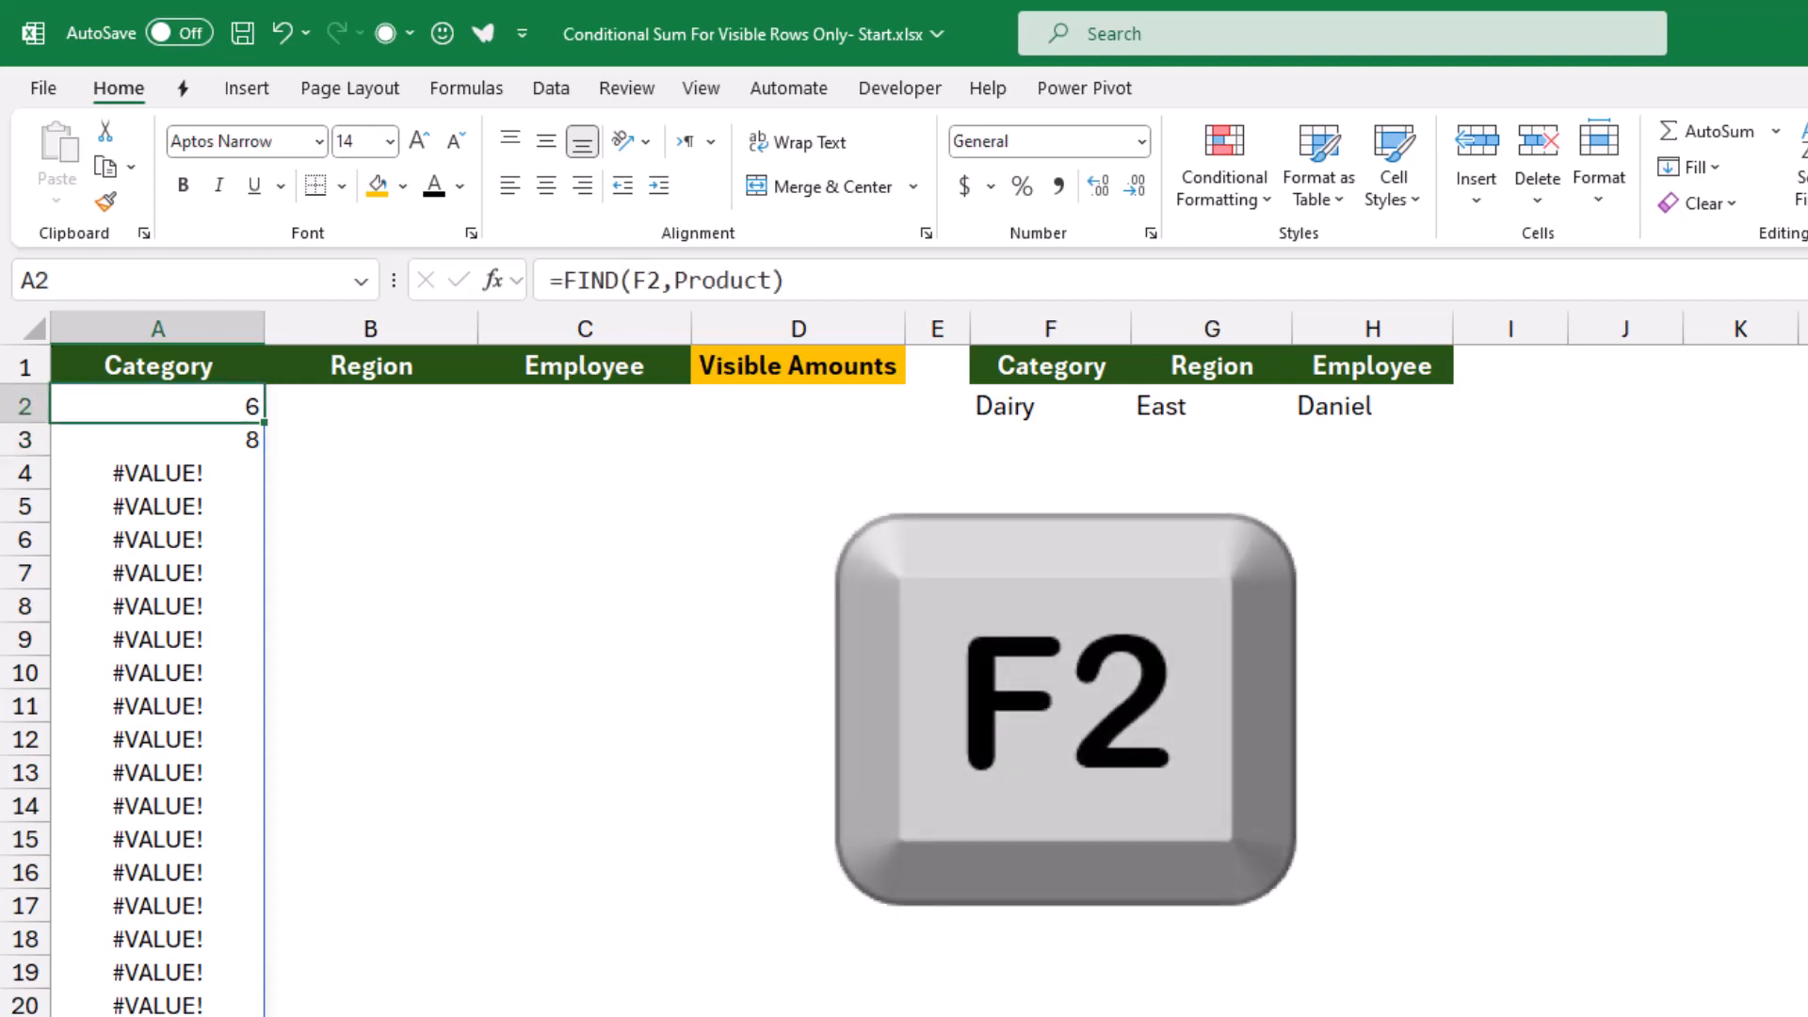
key(F2)
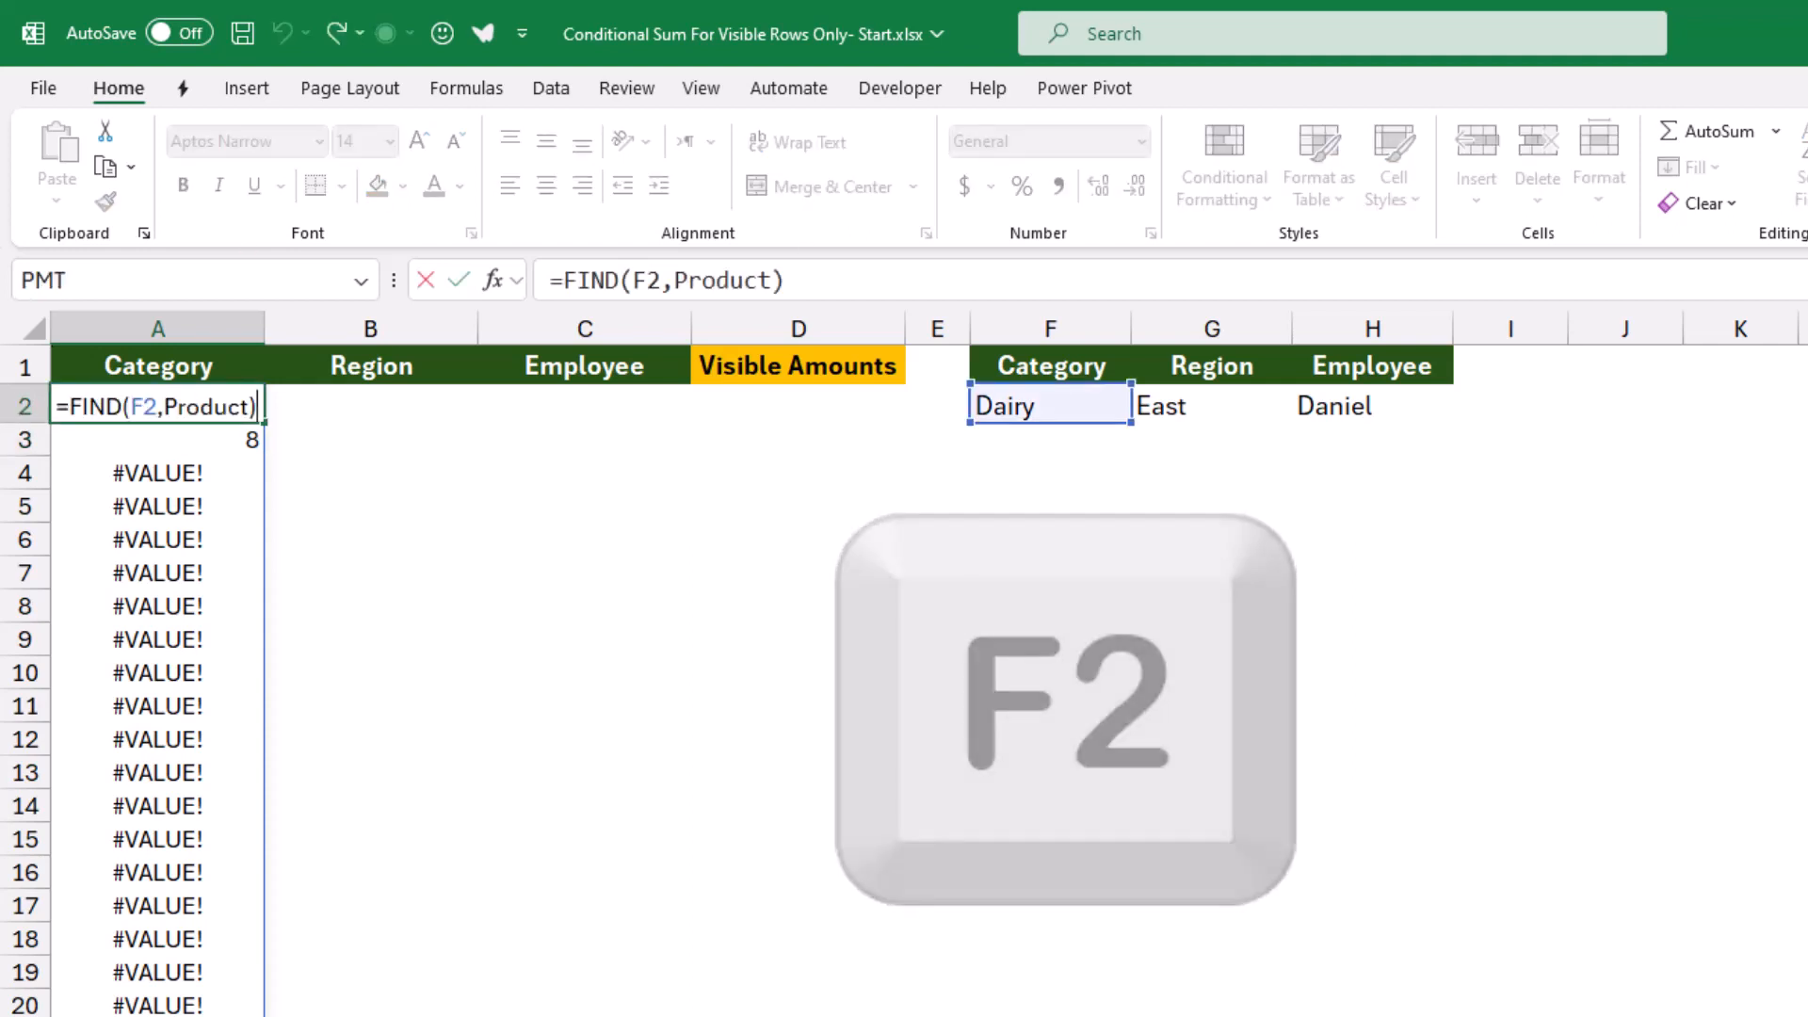
click(70, 406)
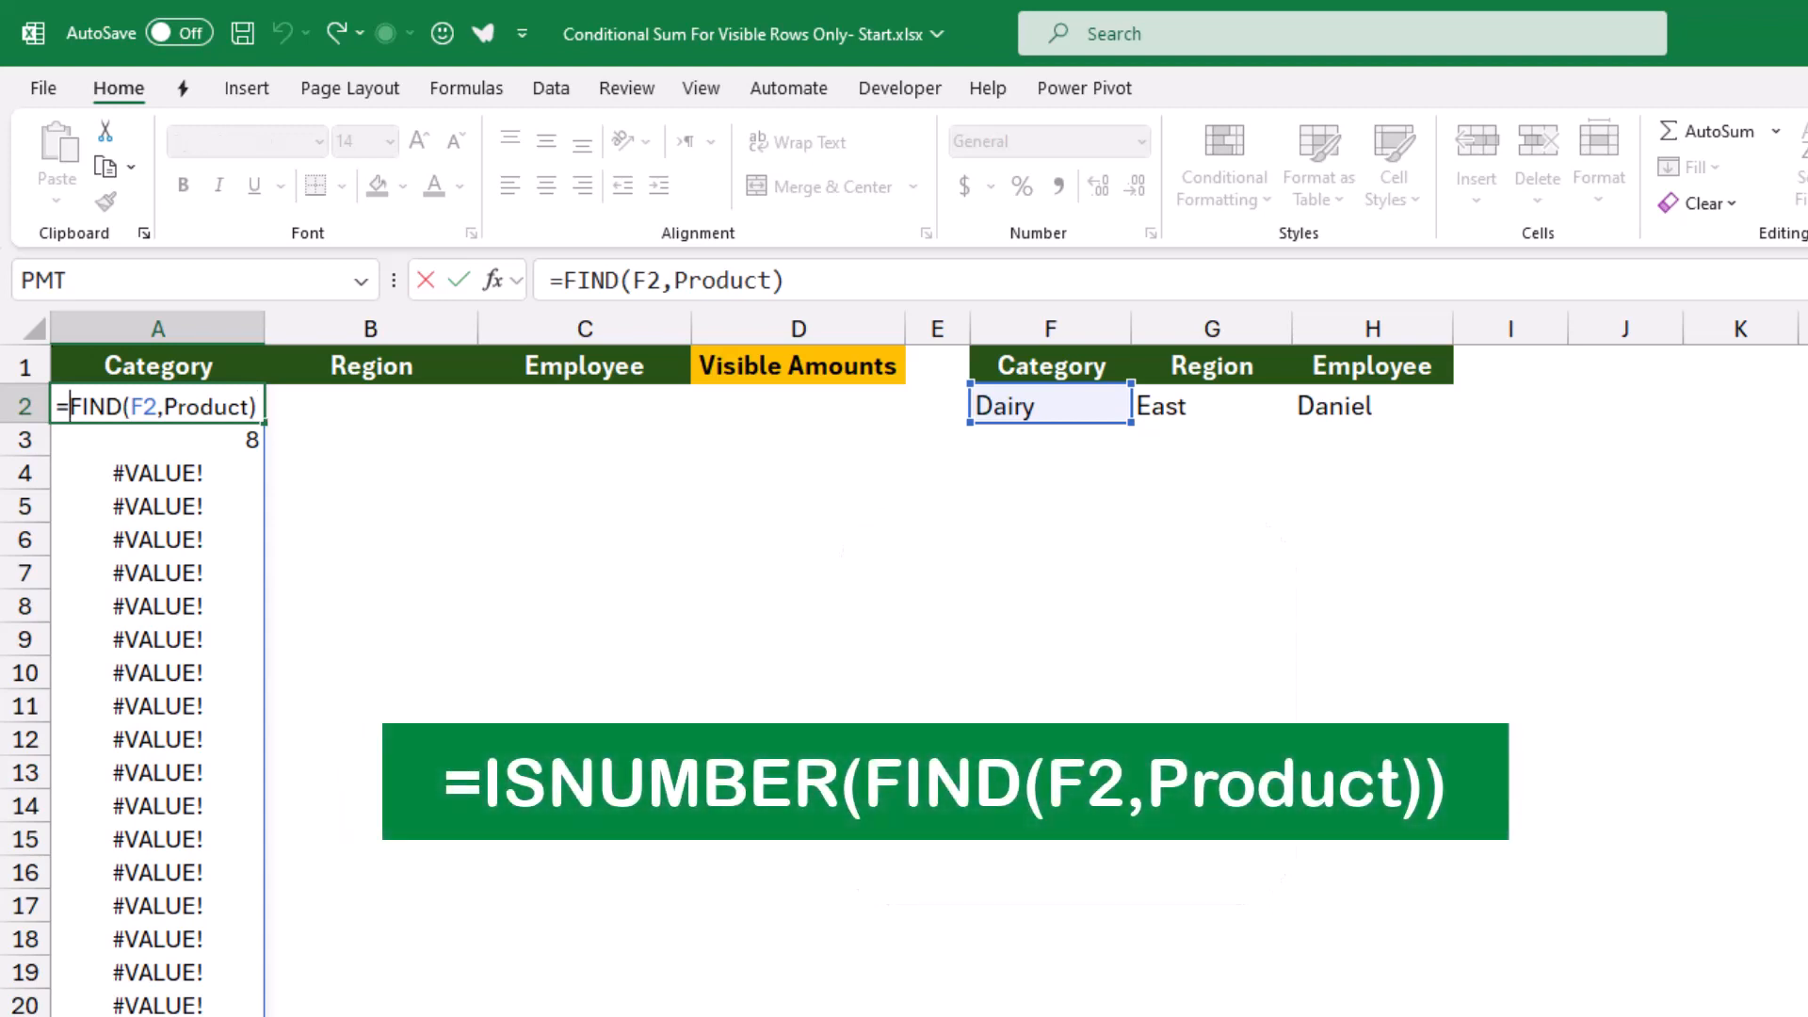
text(isnu)
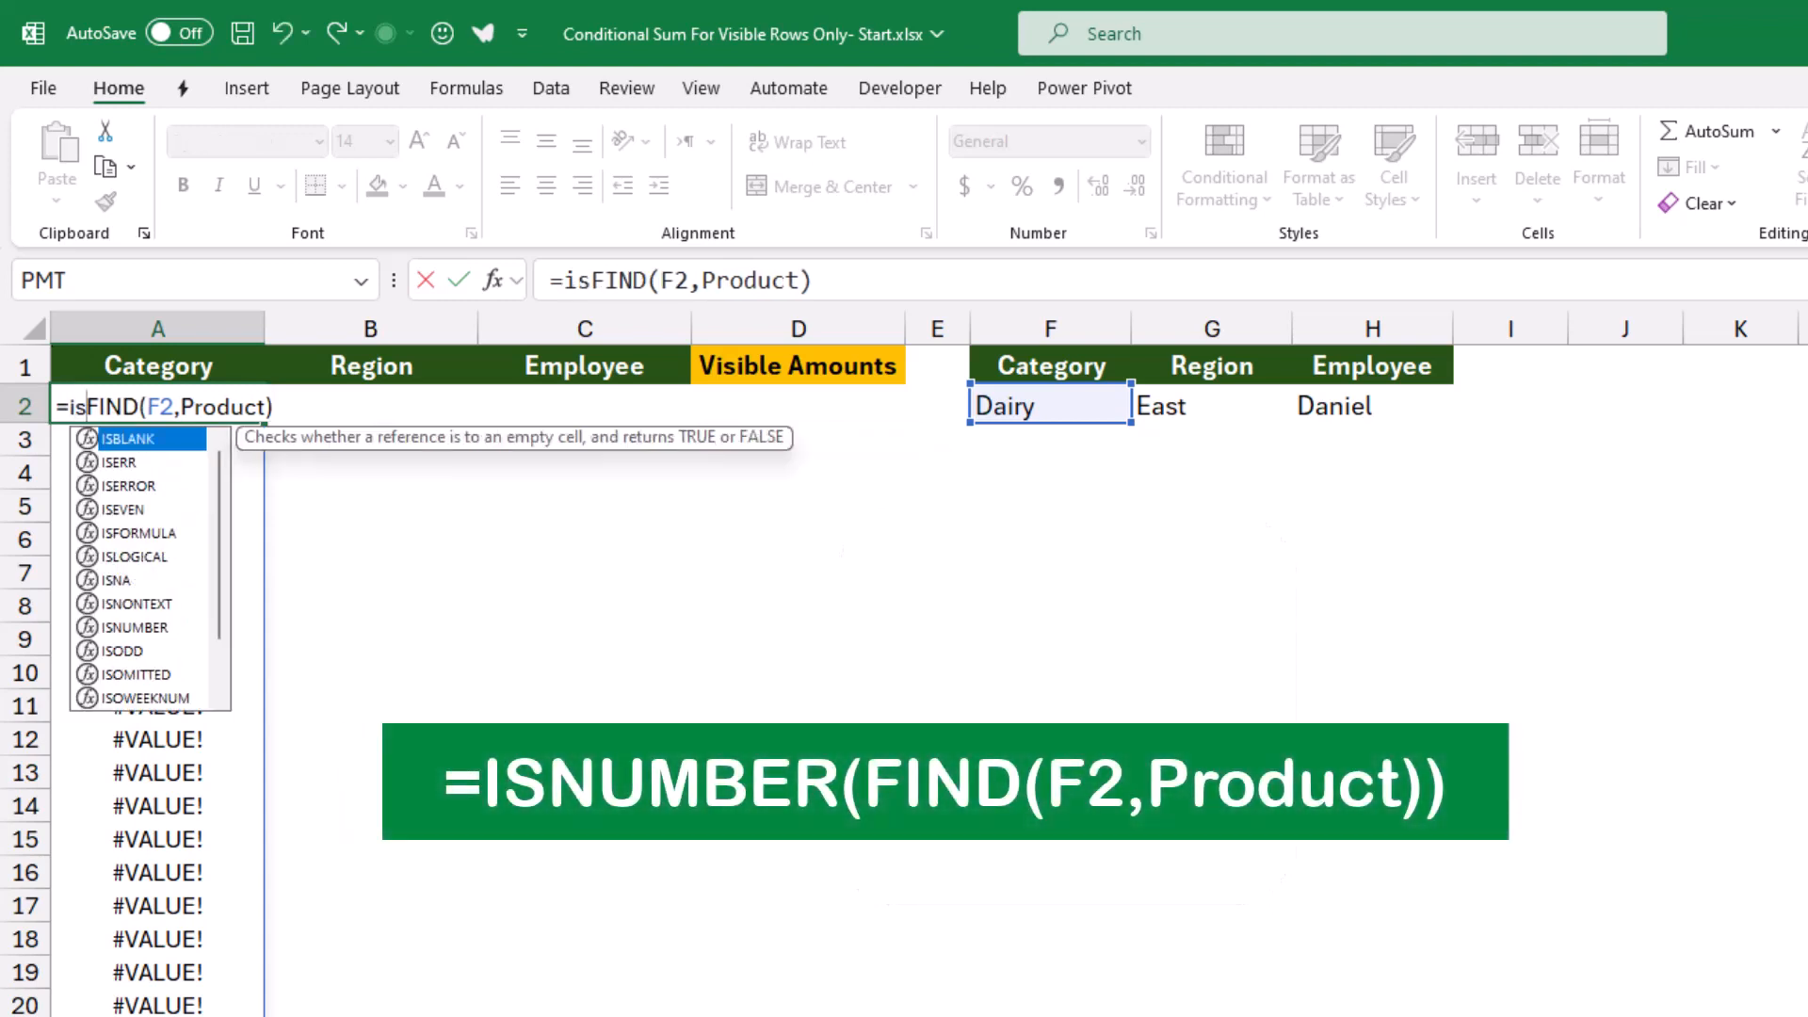
text(m)
key(Tab)
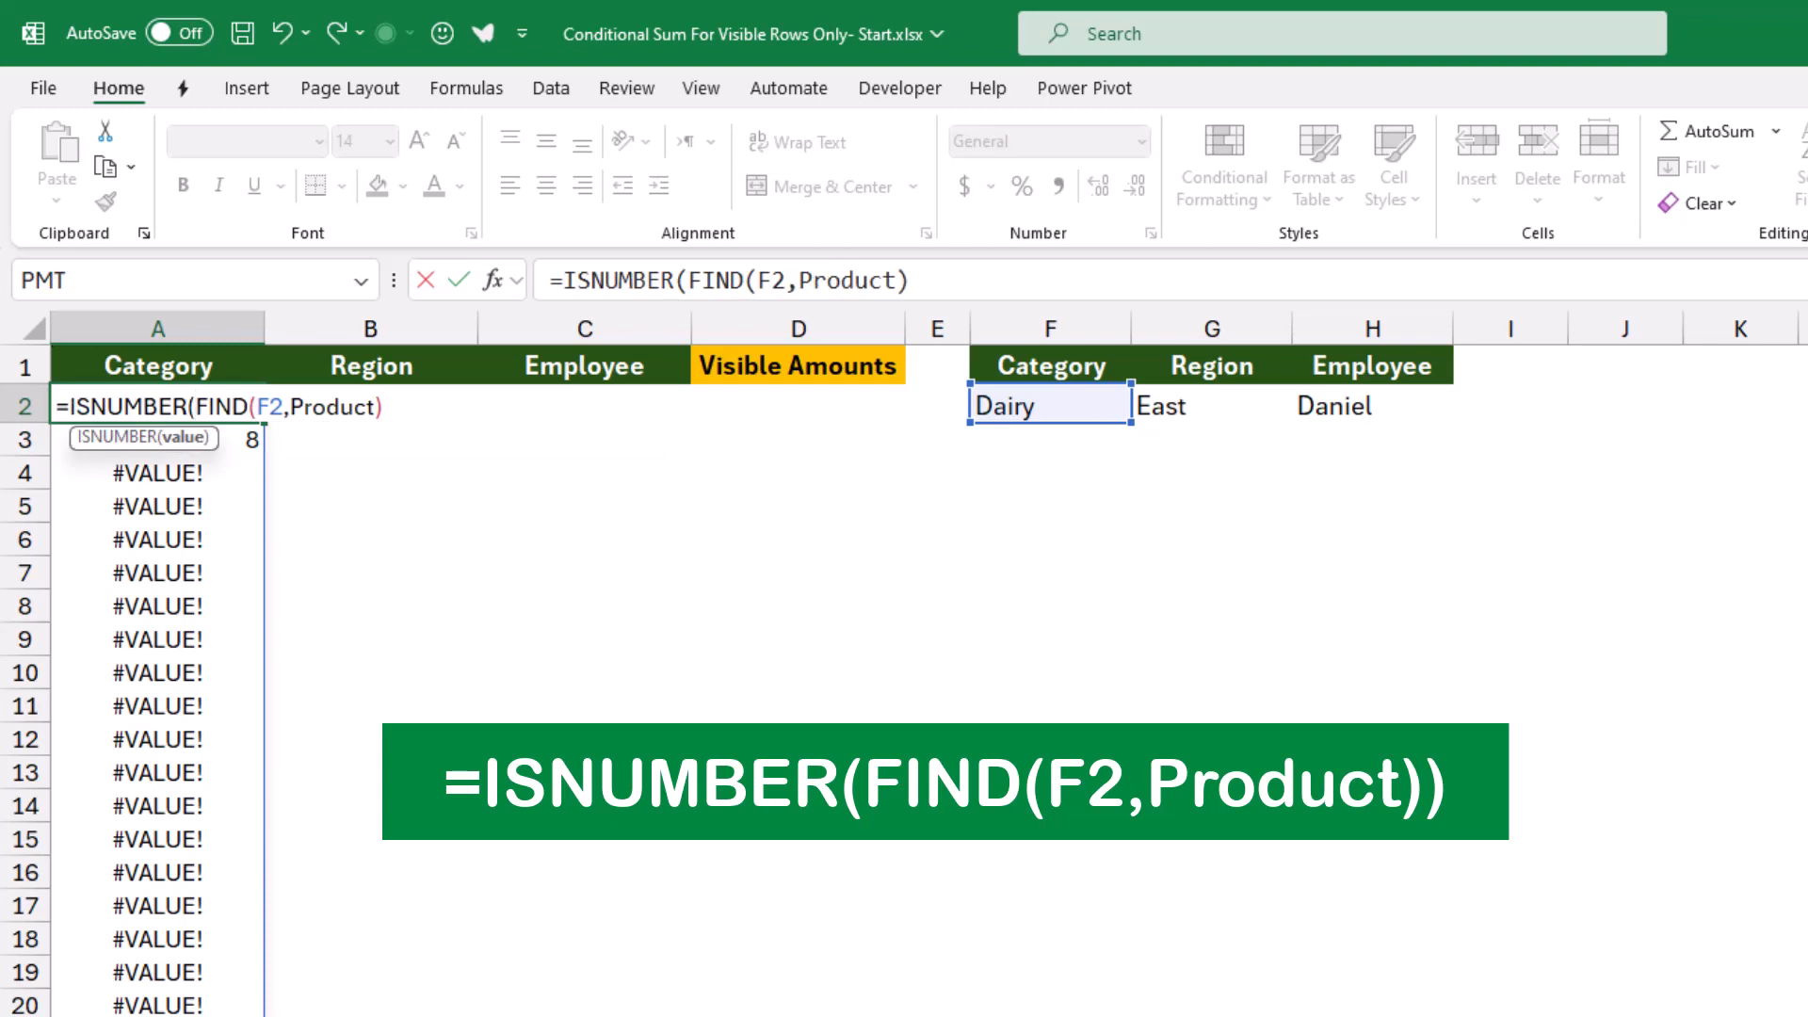
text())
key(Return)
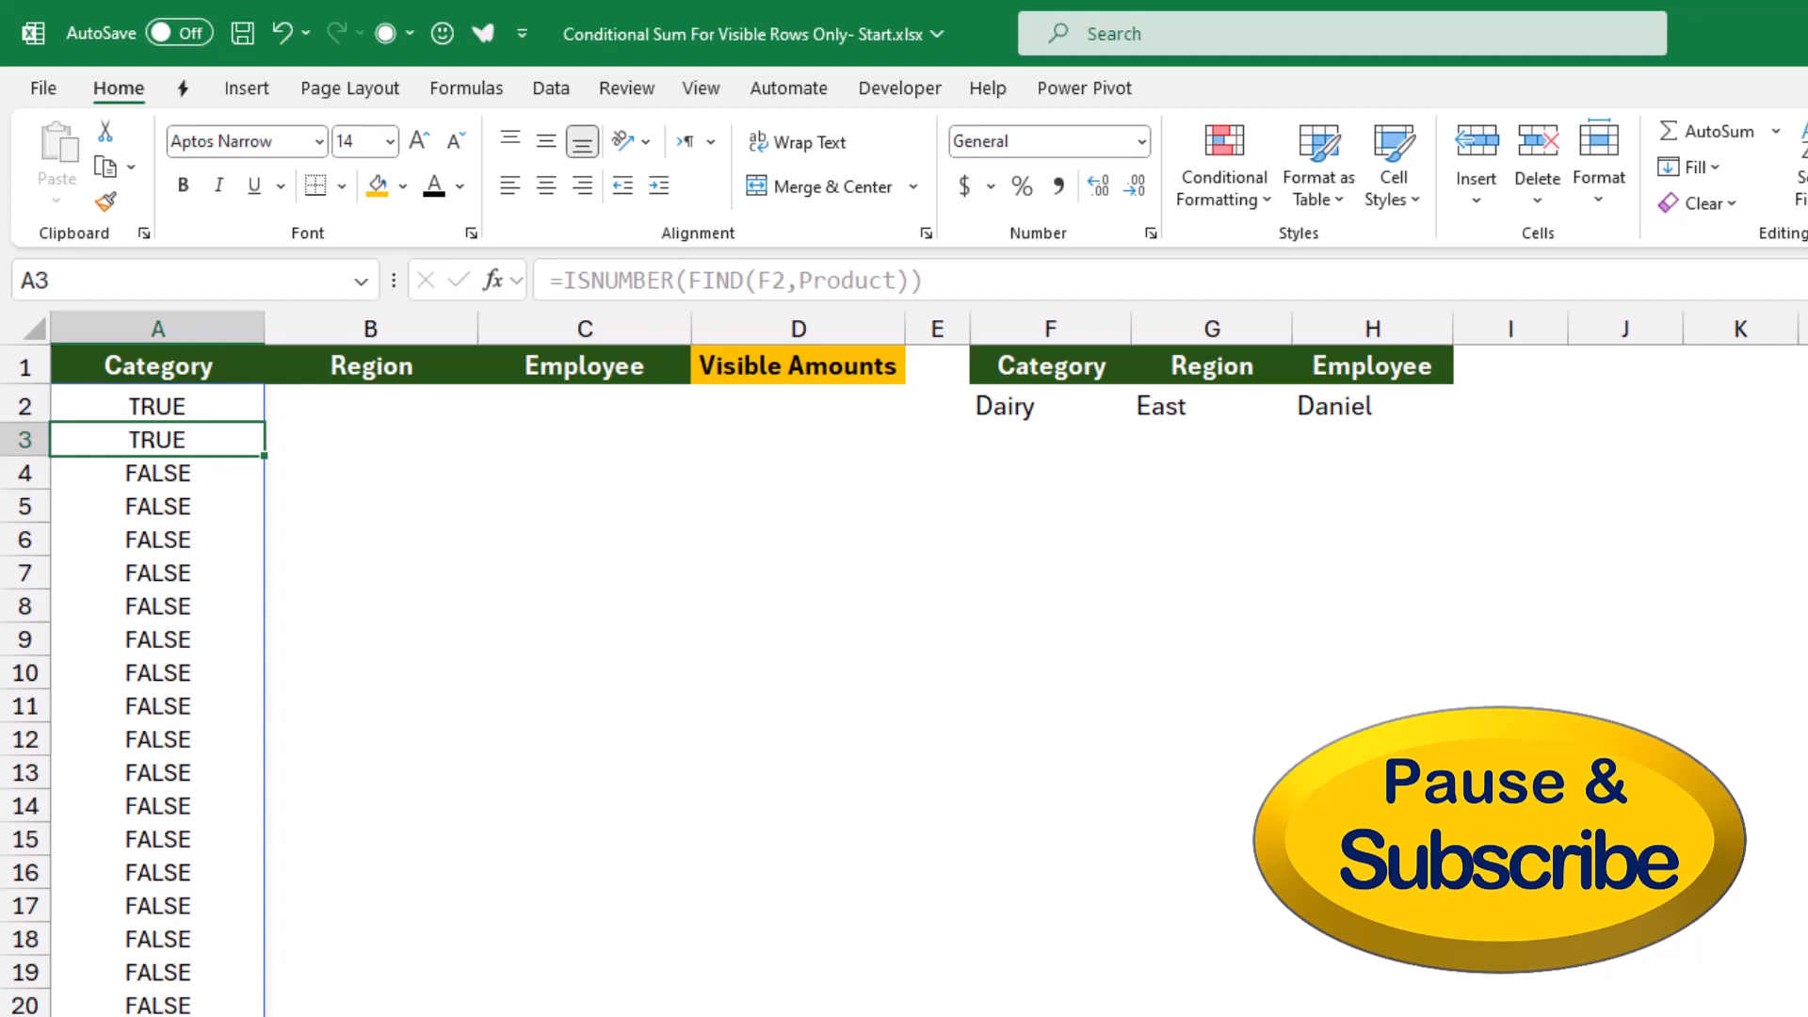
Enter the formula =(Region=G2) in B2 under Region to test each row against the region criterion.
click(371, 405)
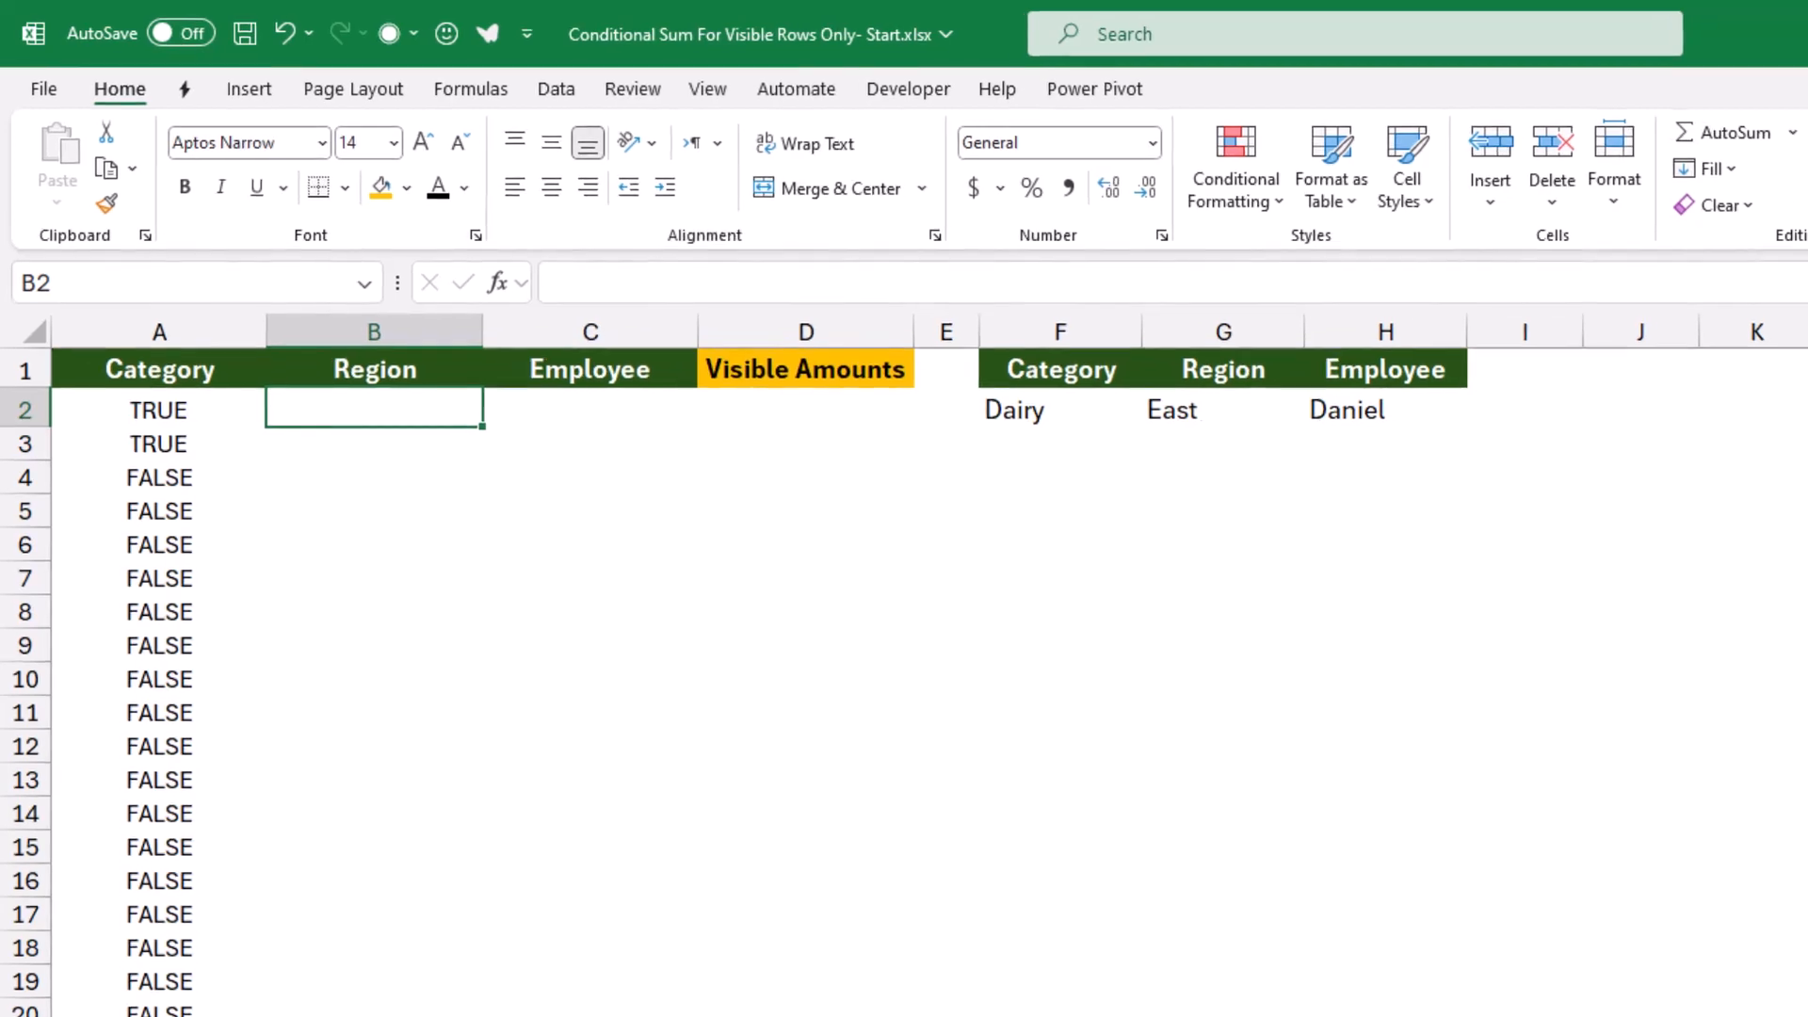
text(=)
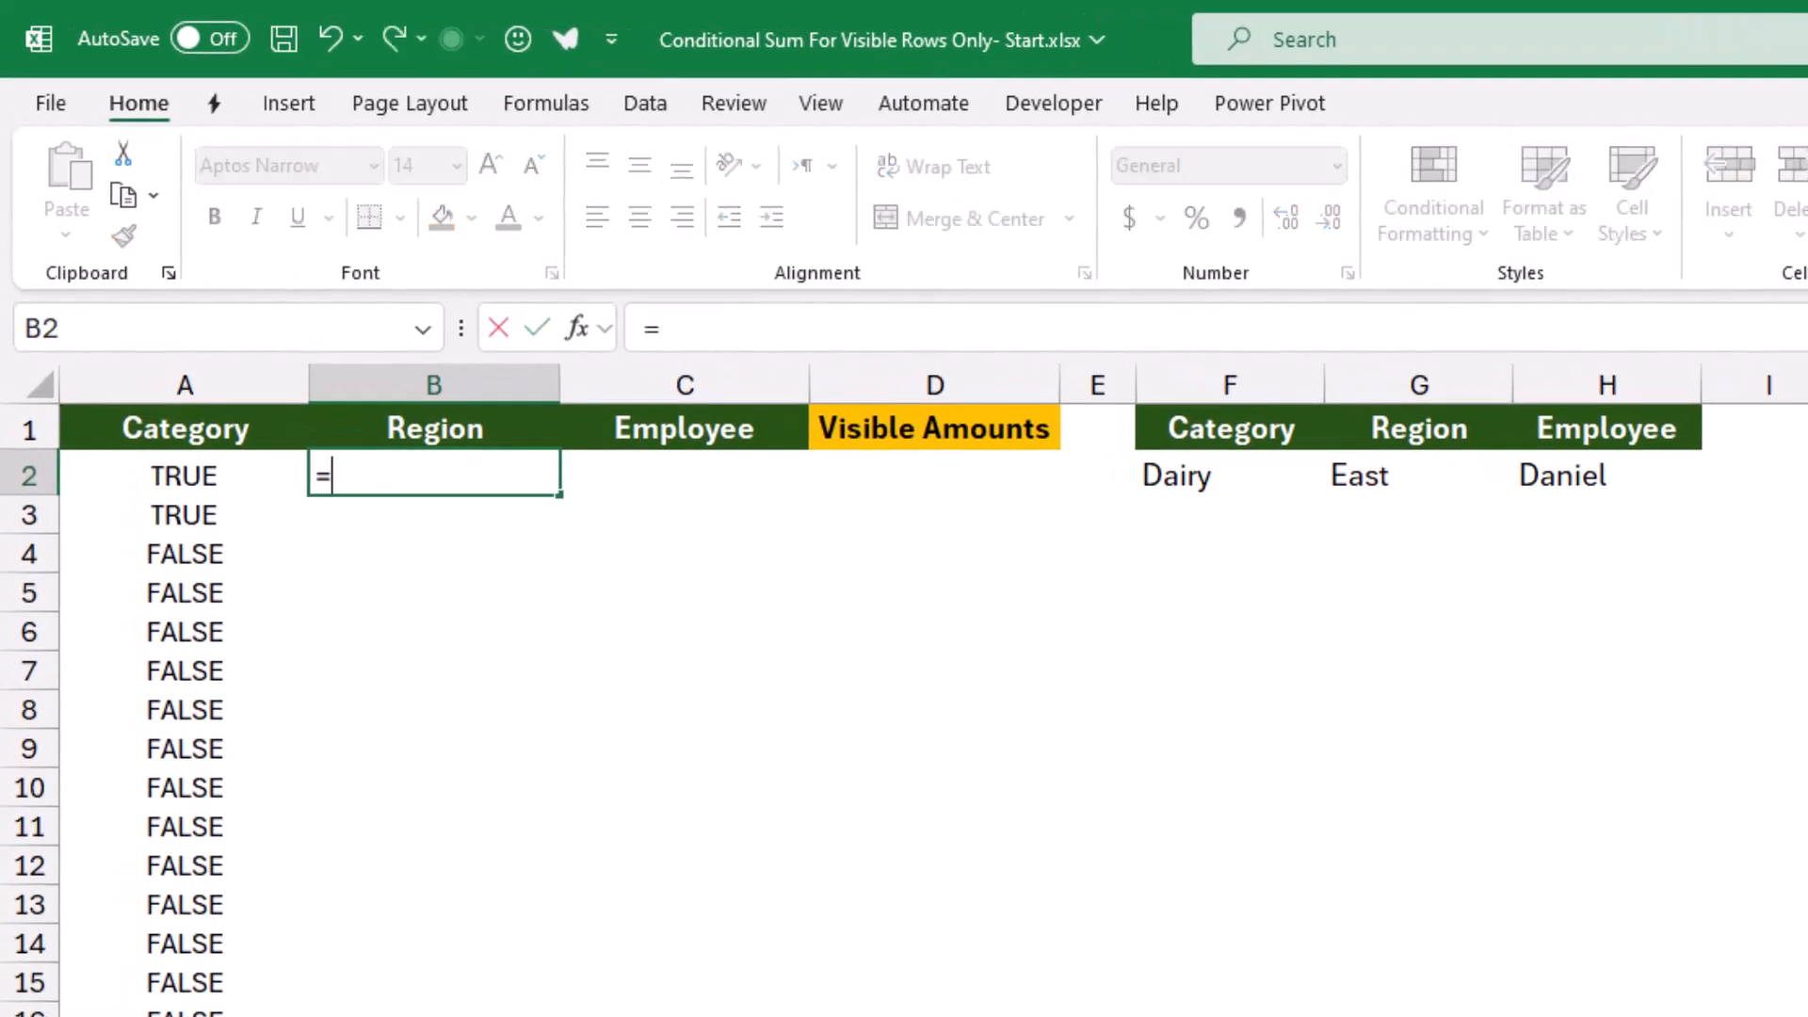
text((Reg)
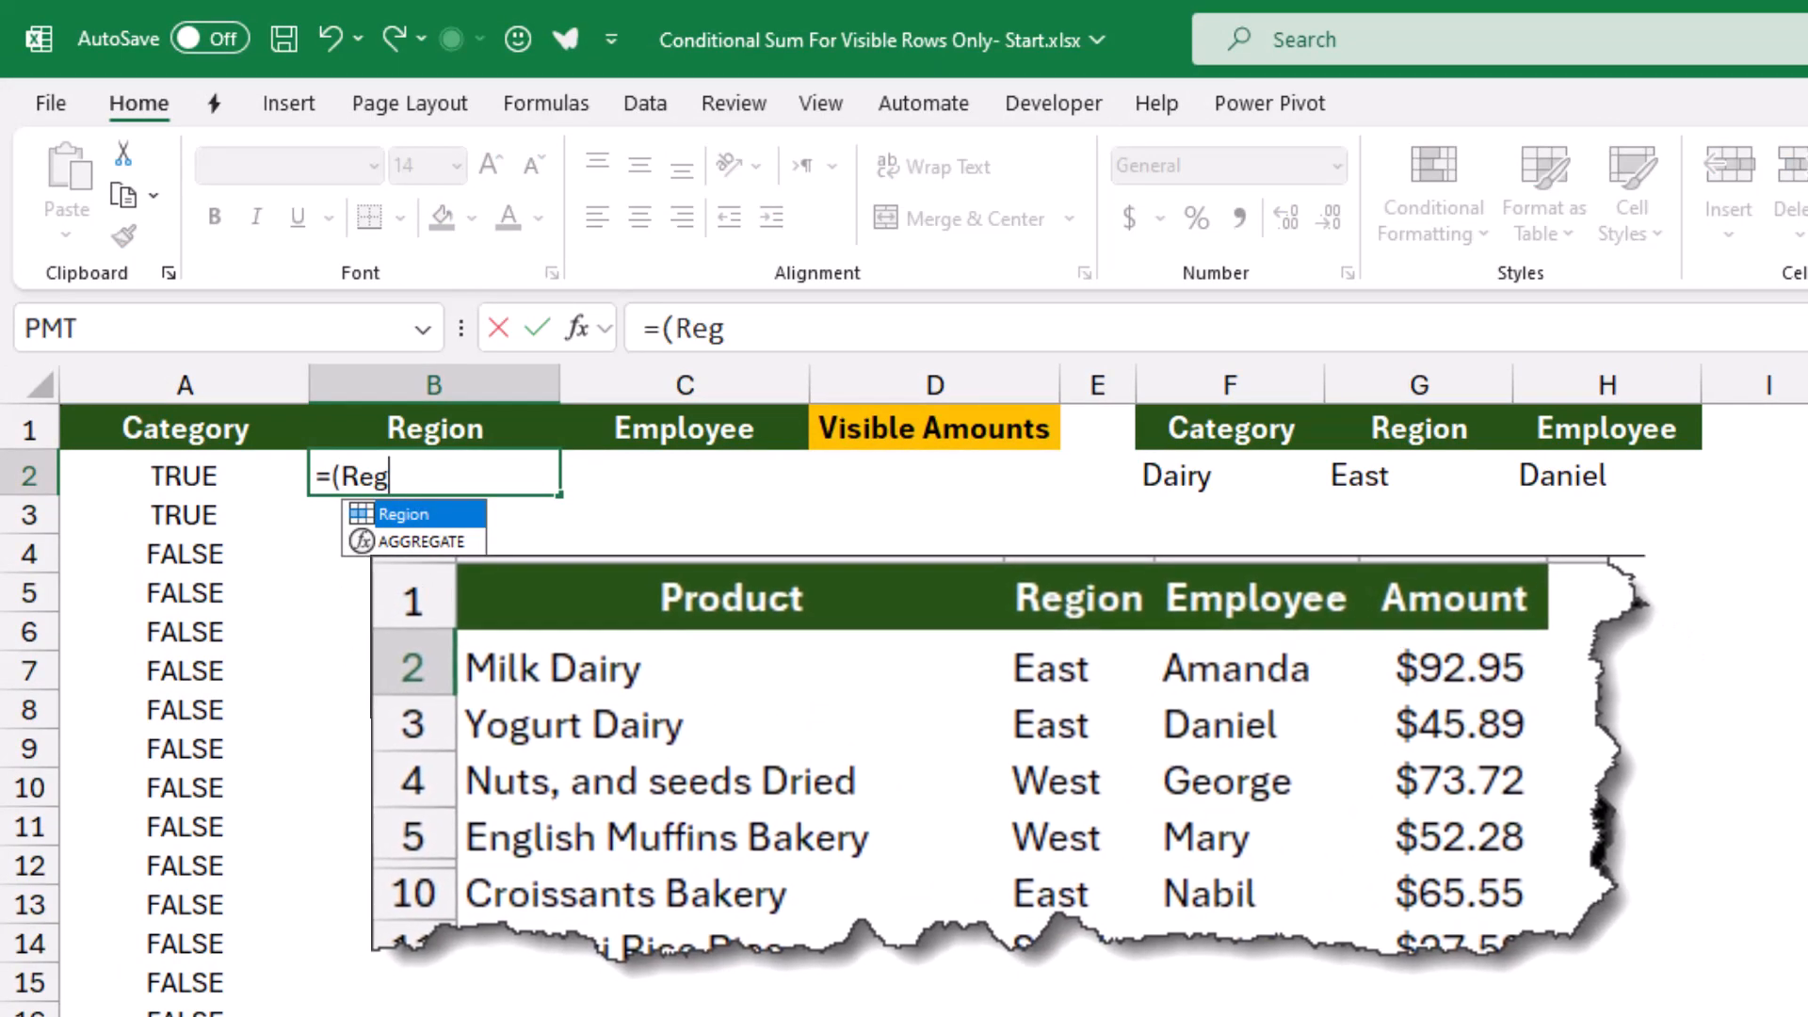
key(Tab)
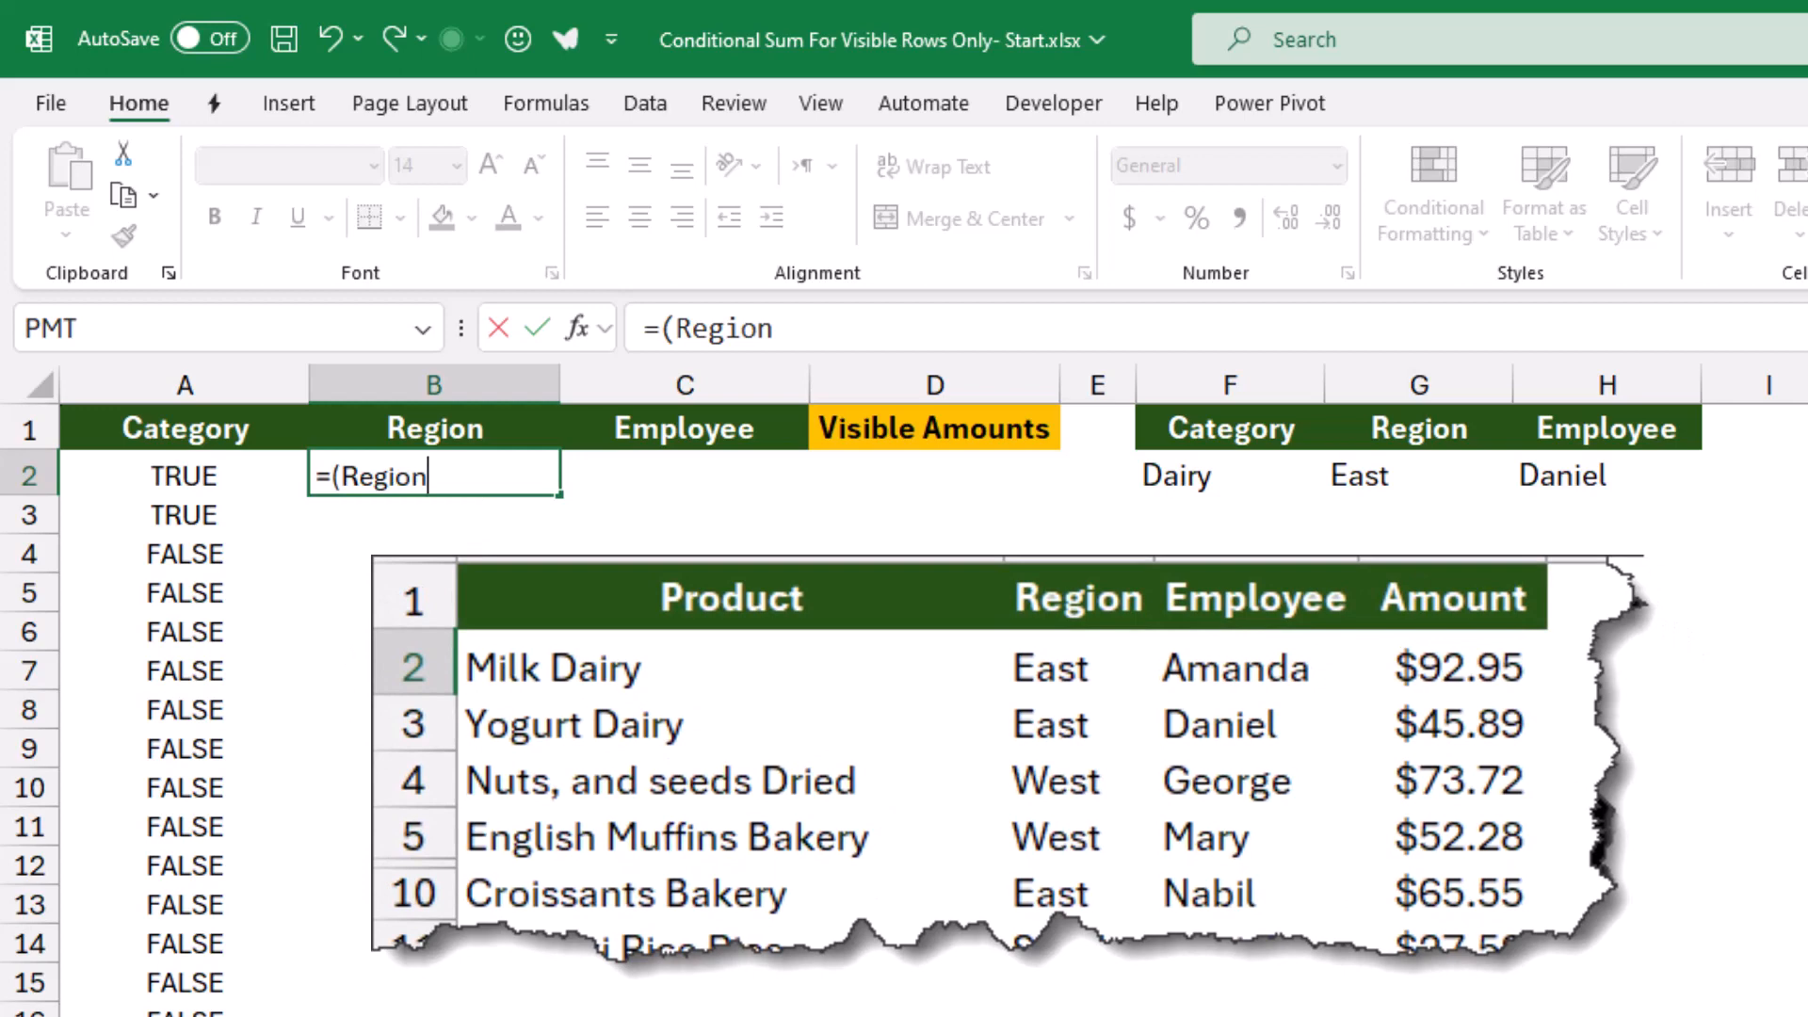
text(=)
click(1419, 475)
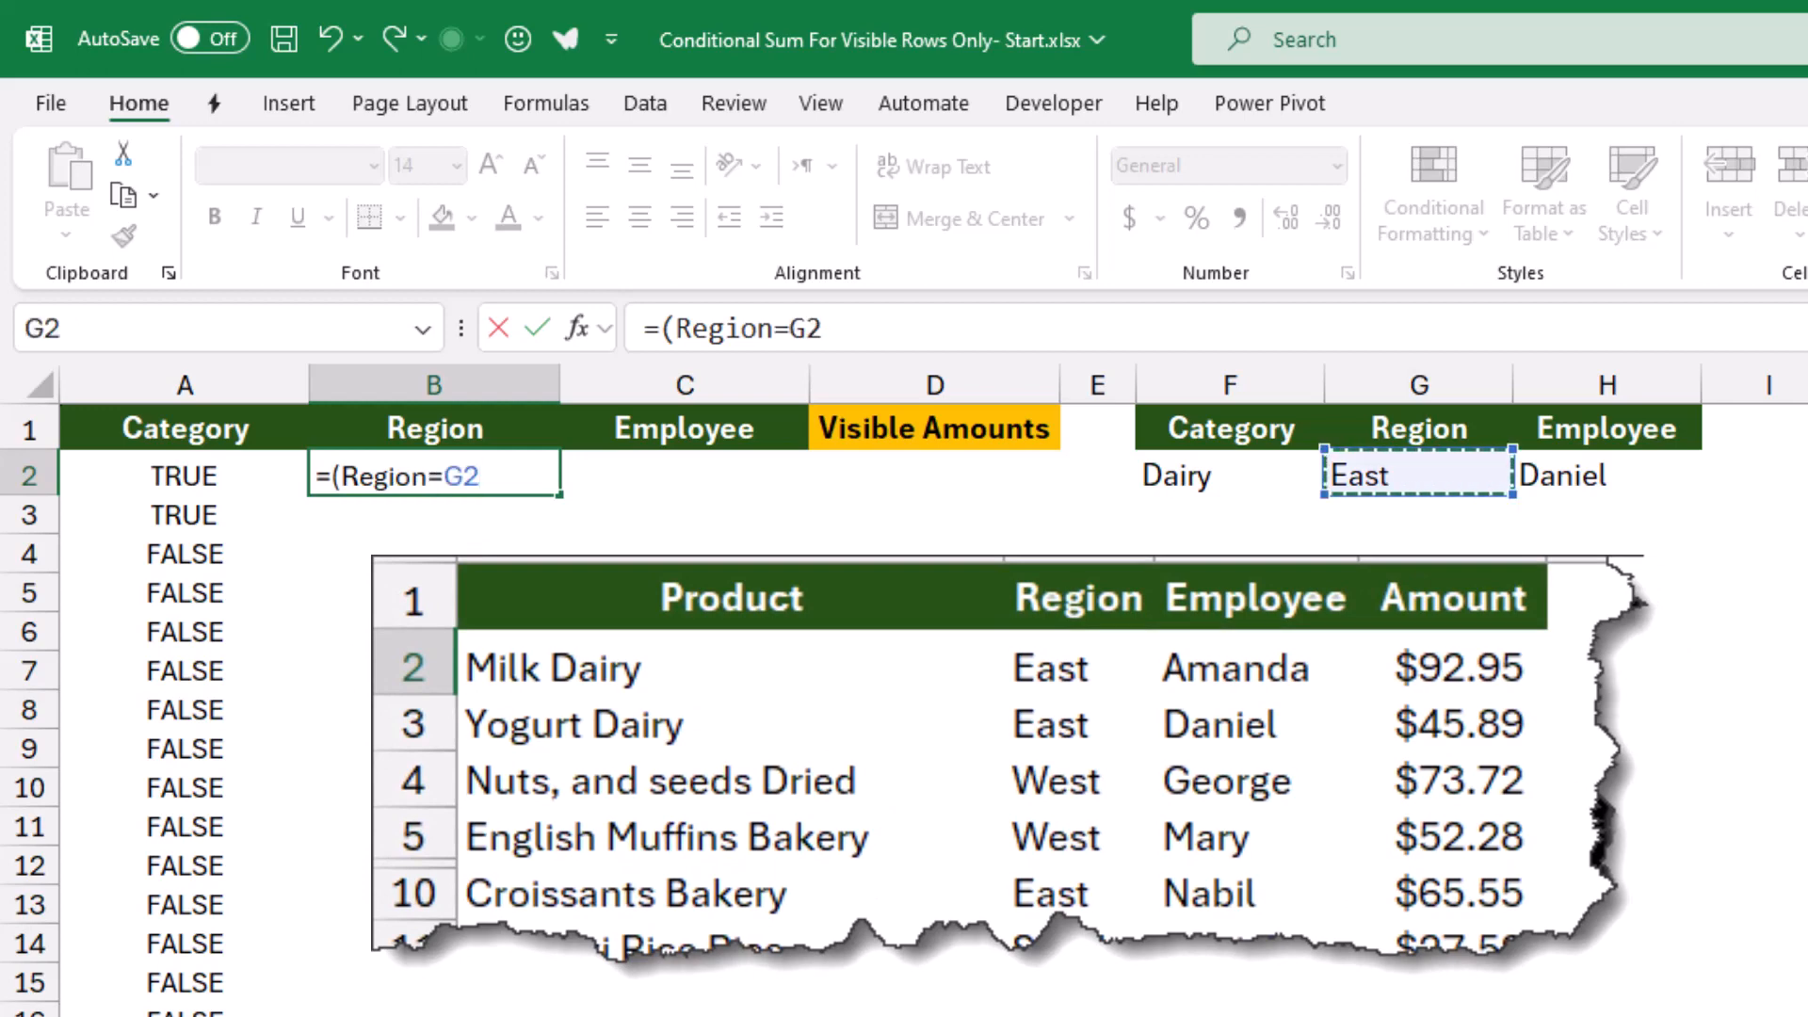
text())
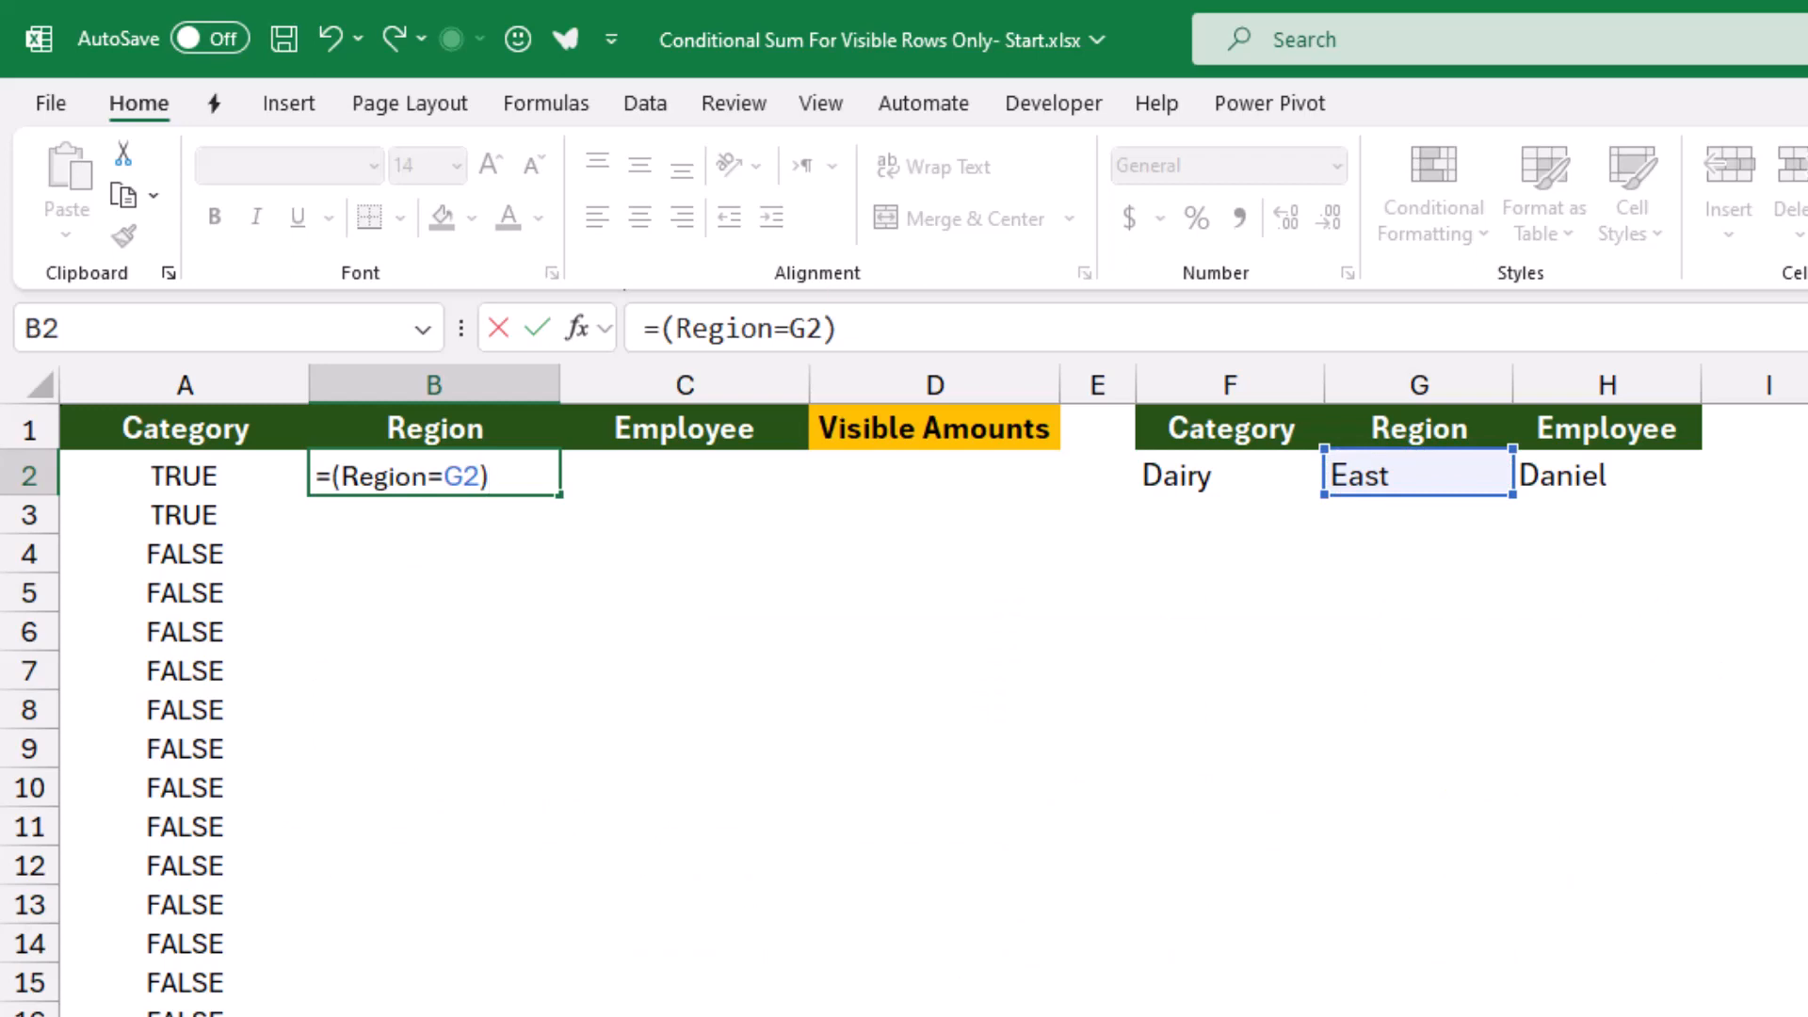
key(Return)
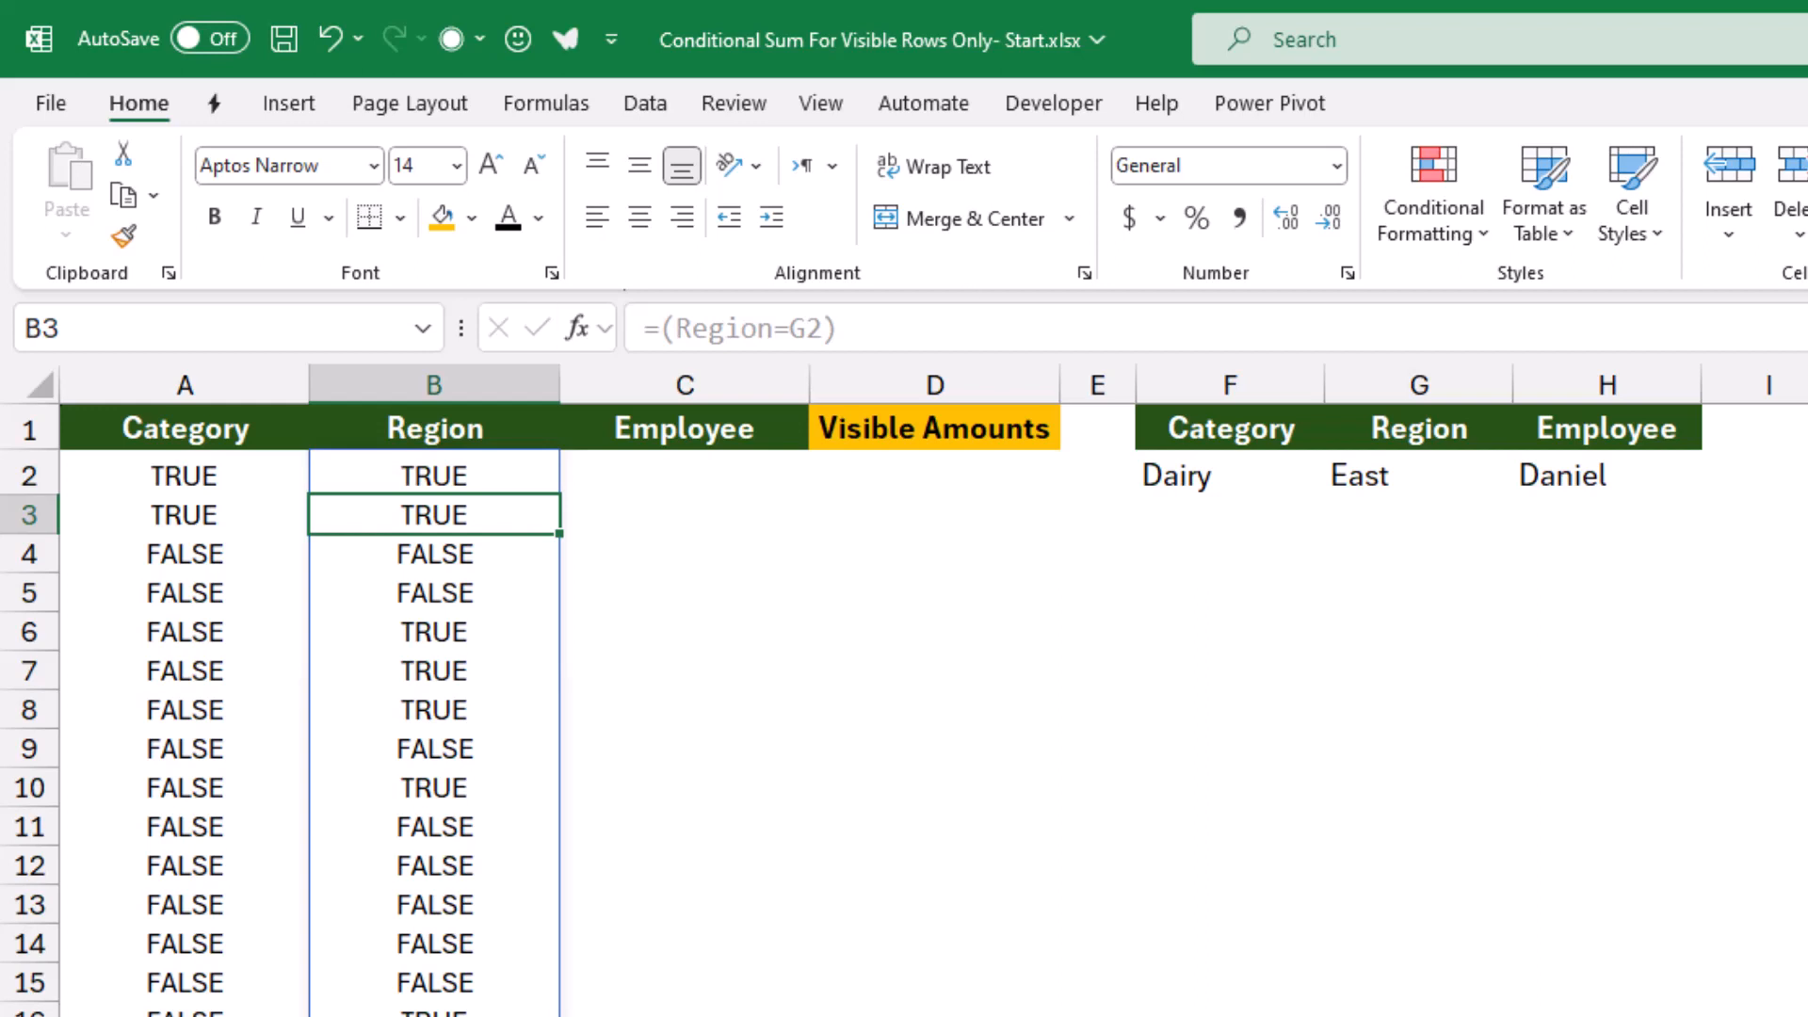
Enter the formula =(Employee=H2) in C2 under Employee to test each row against the employee criterion.
click(685, 474)
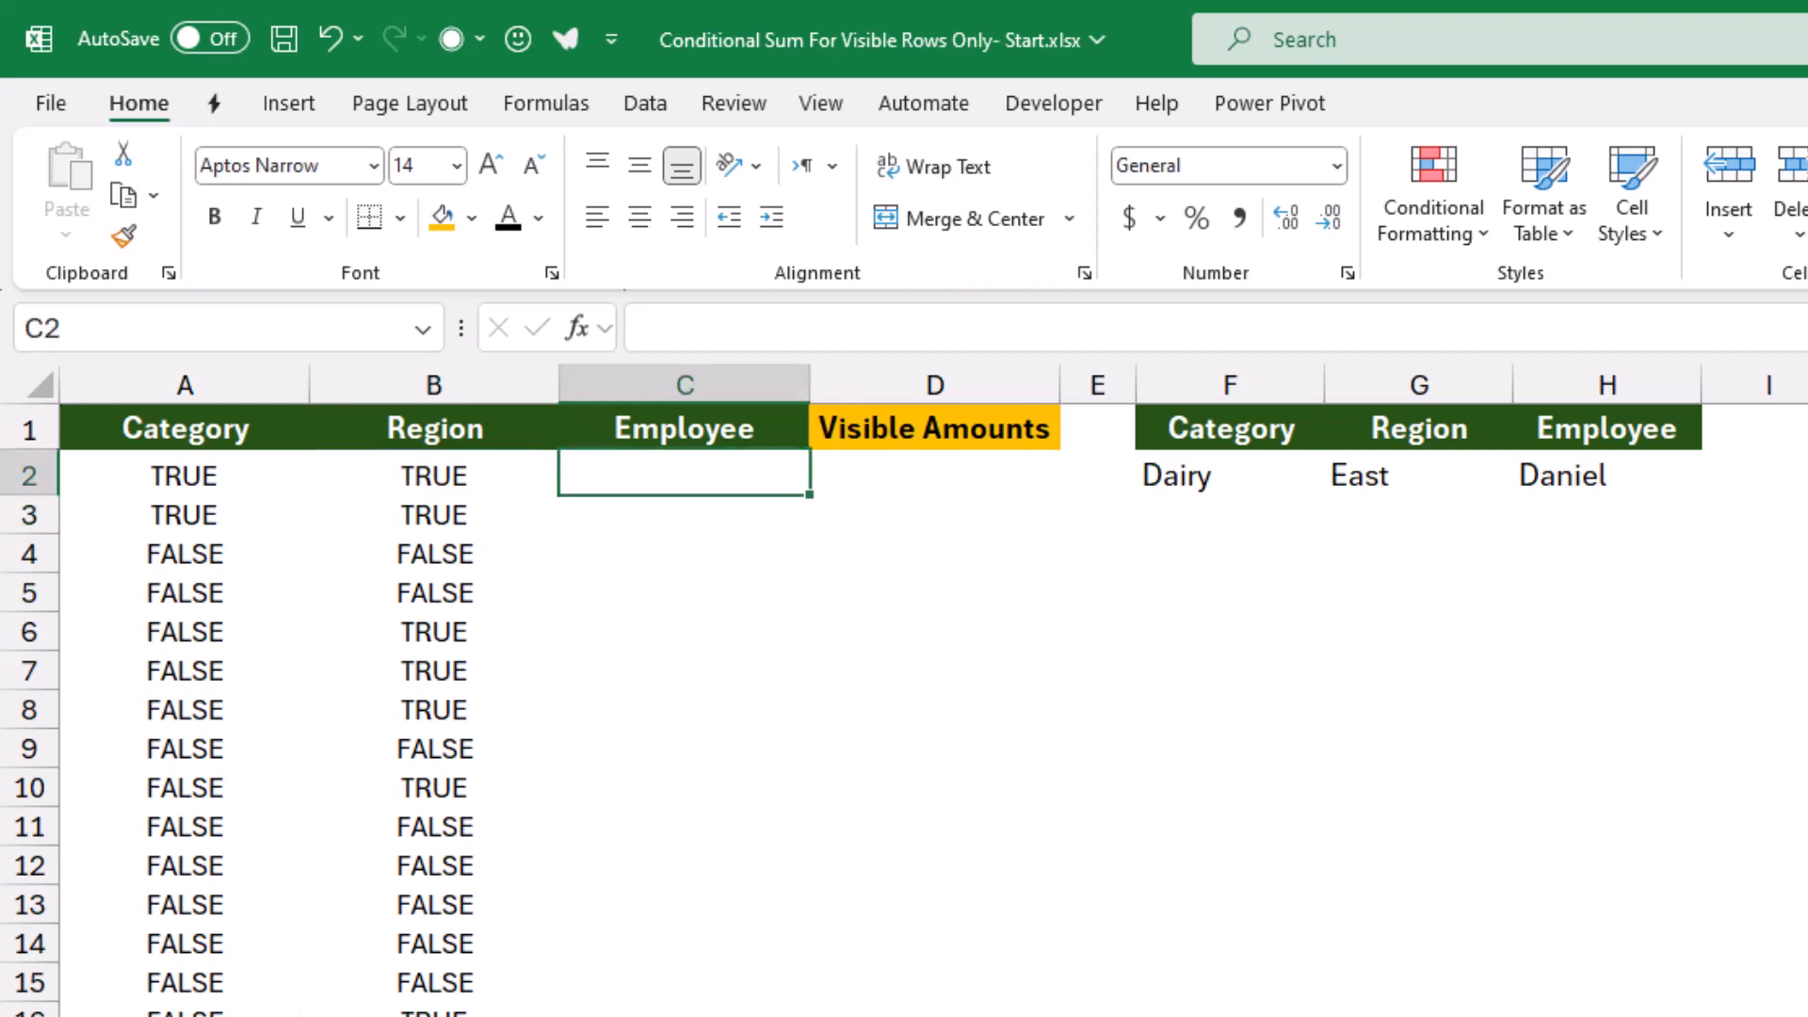
text(=)
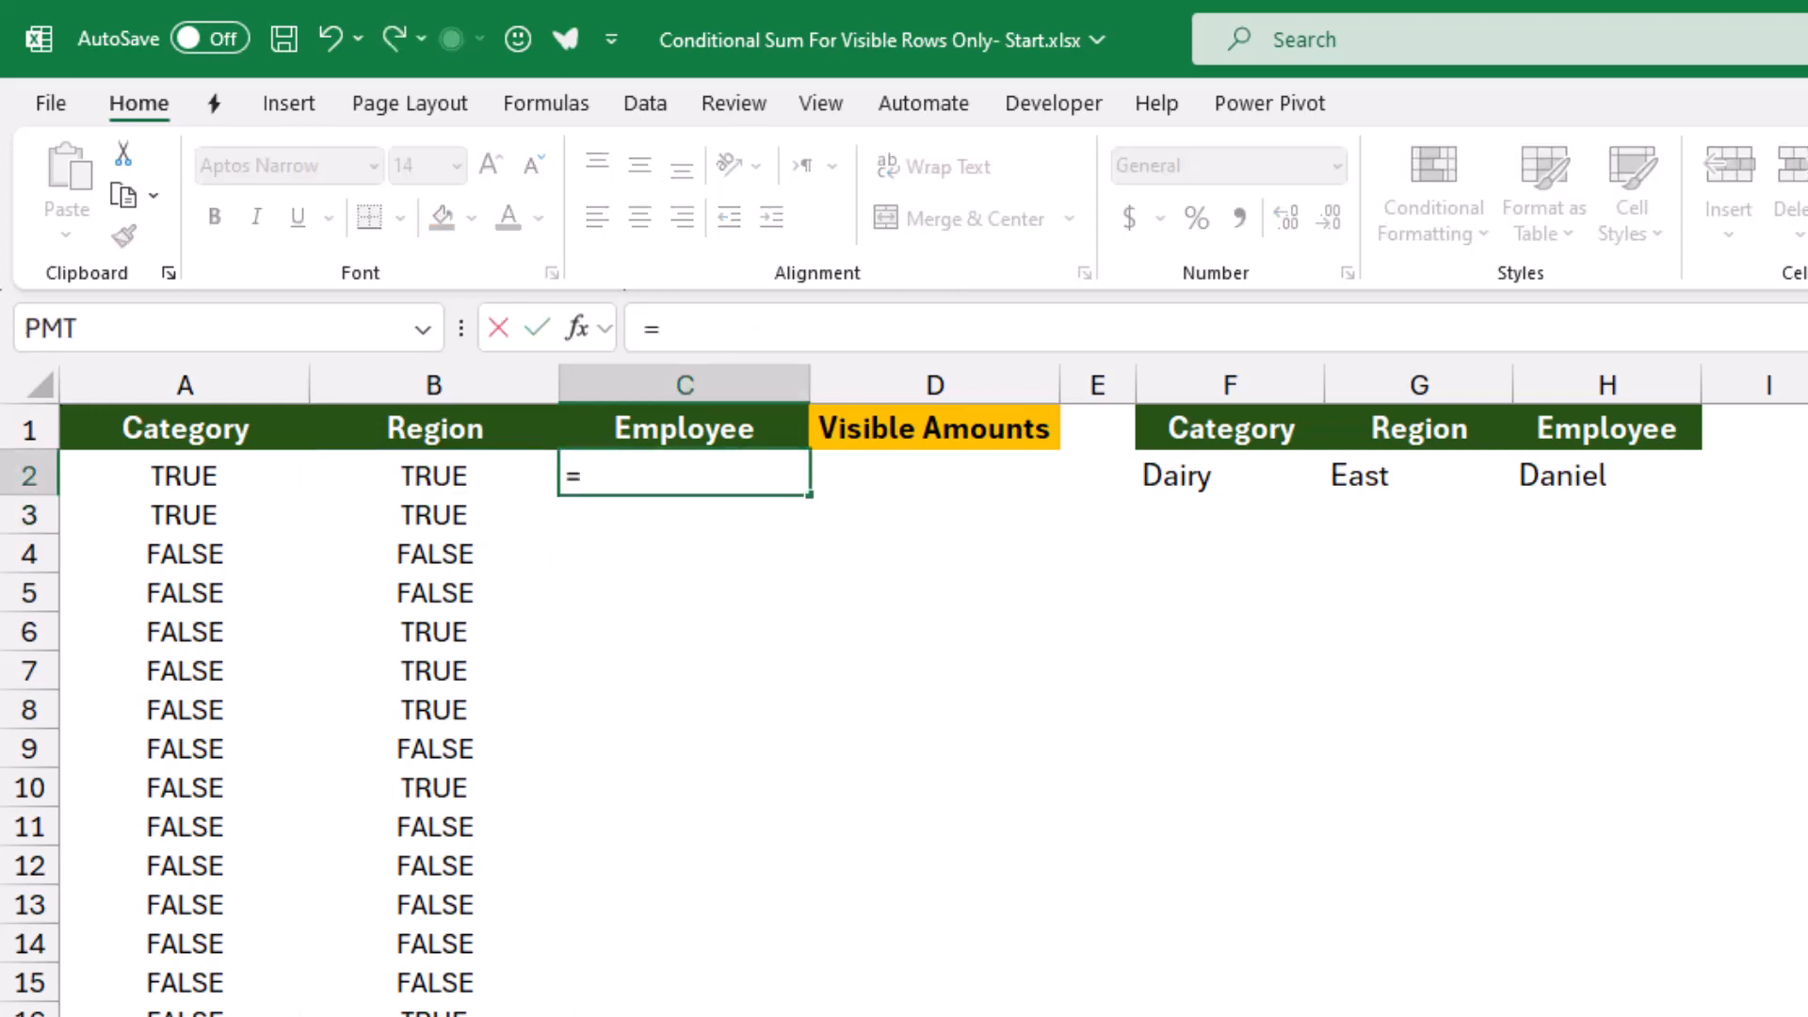
text((E)
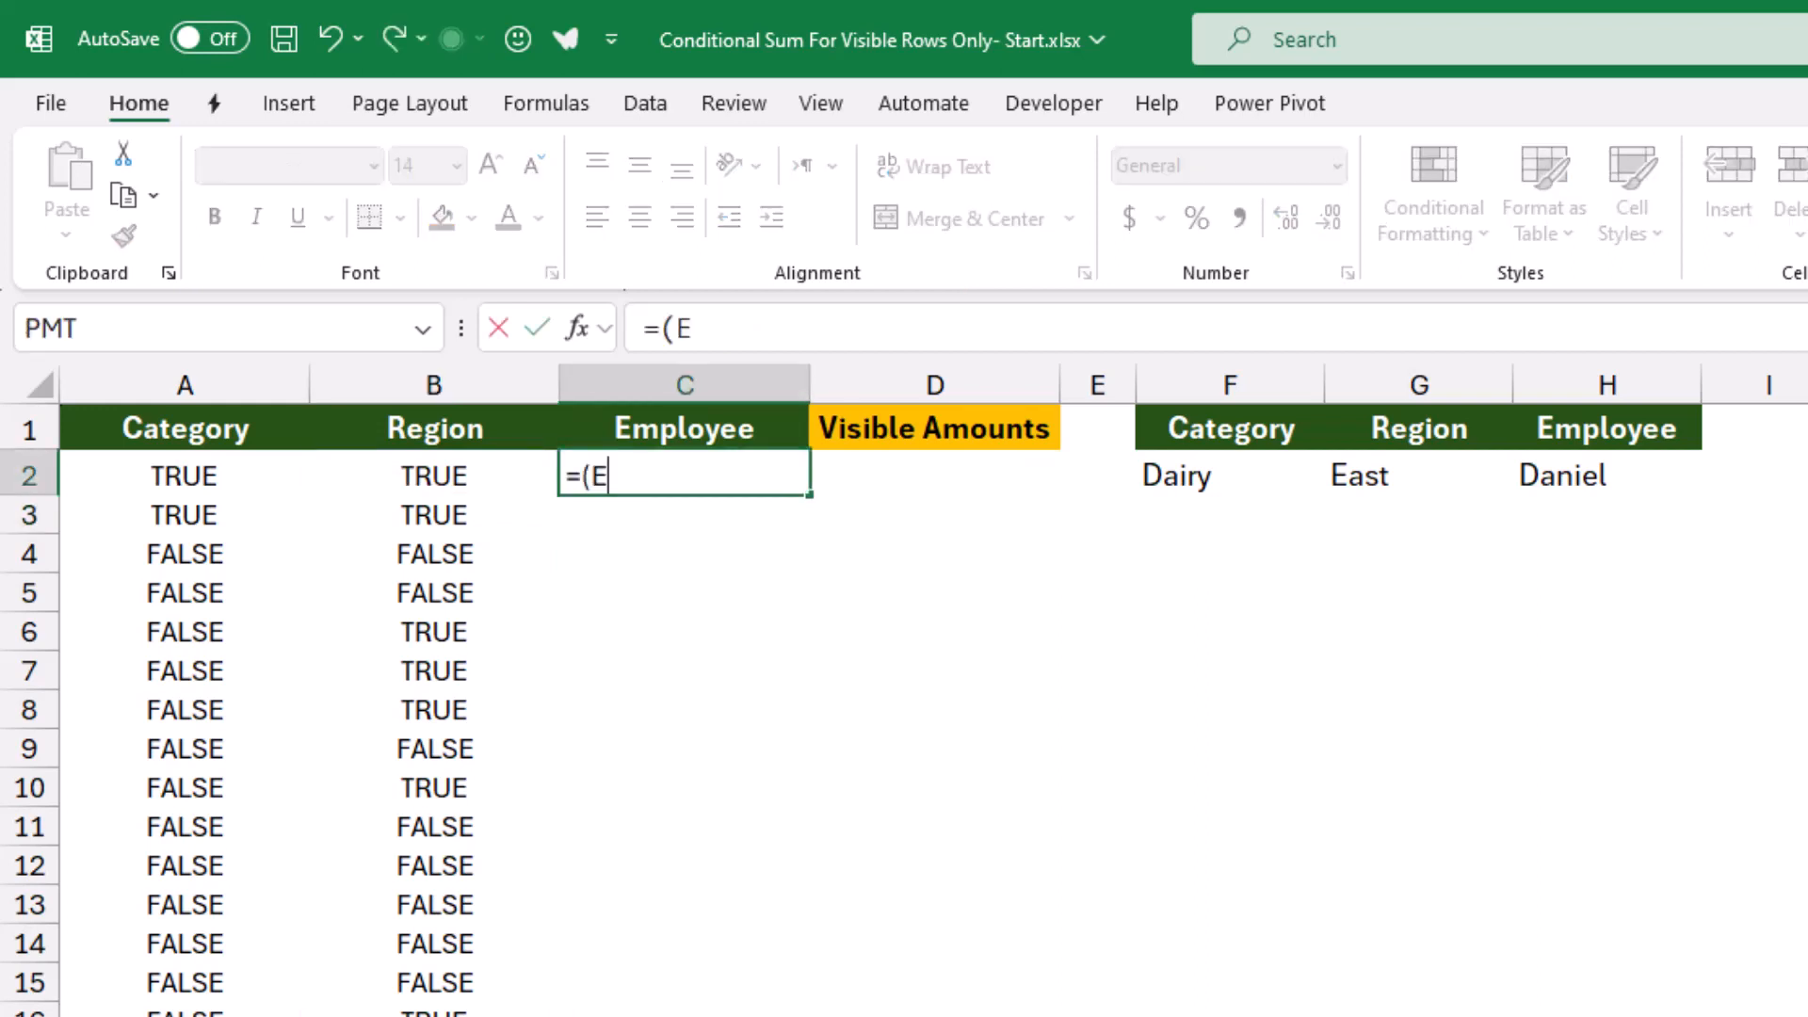
text(mplo)
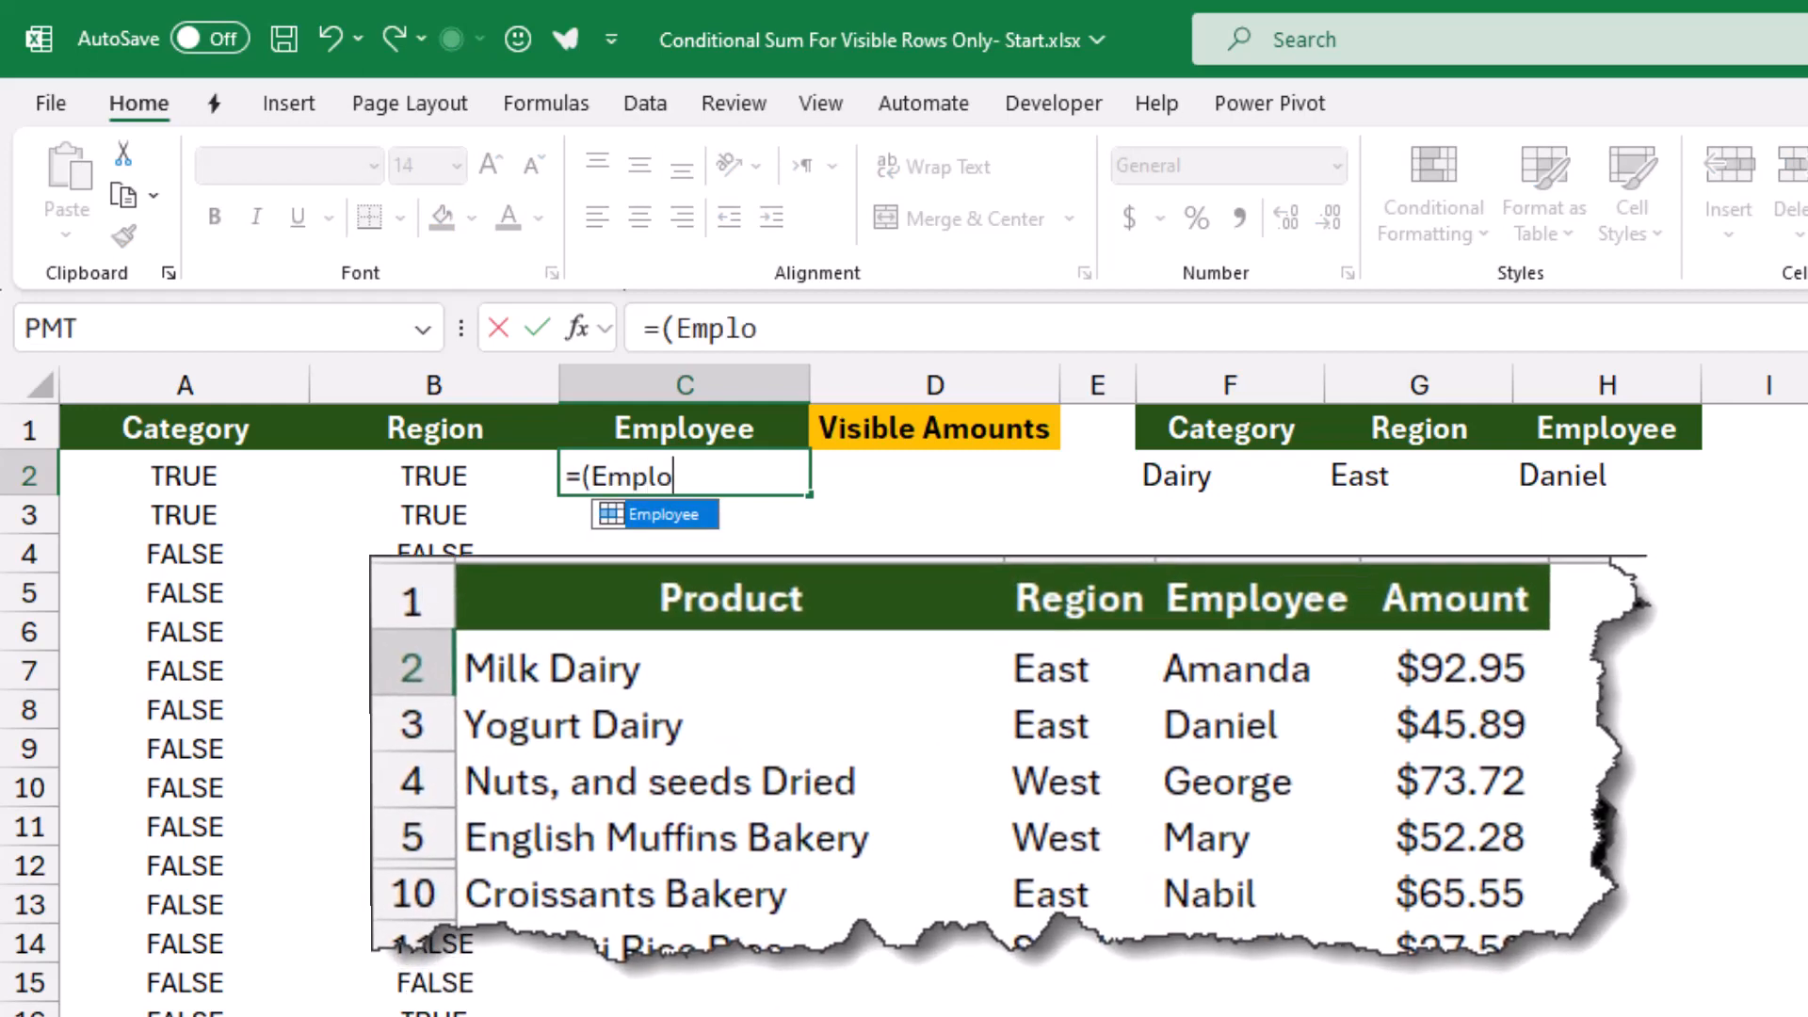
key(Tab)
text(=)
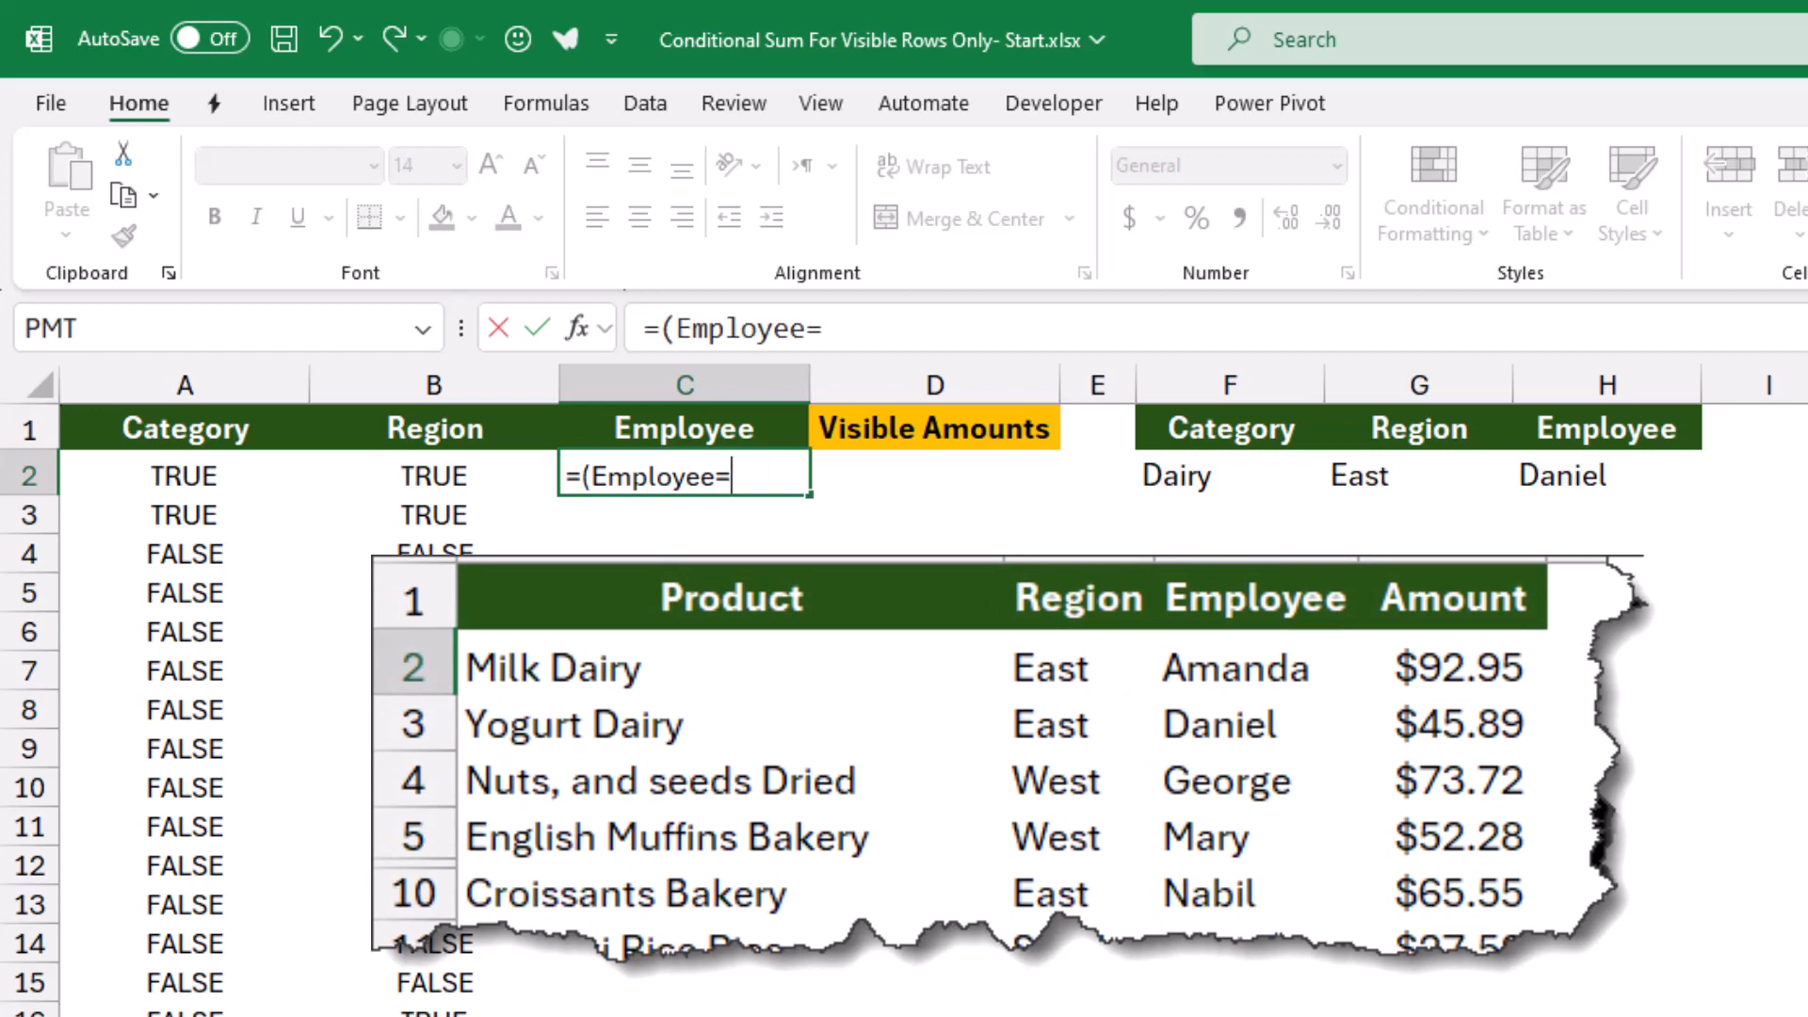
click(1607, 475)
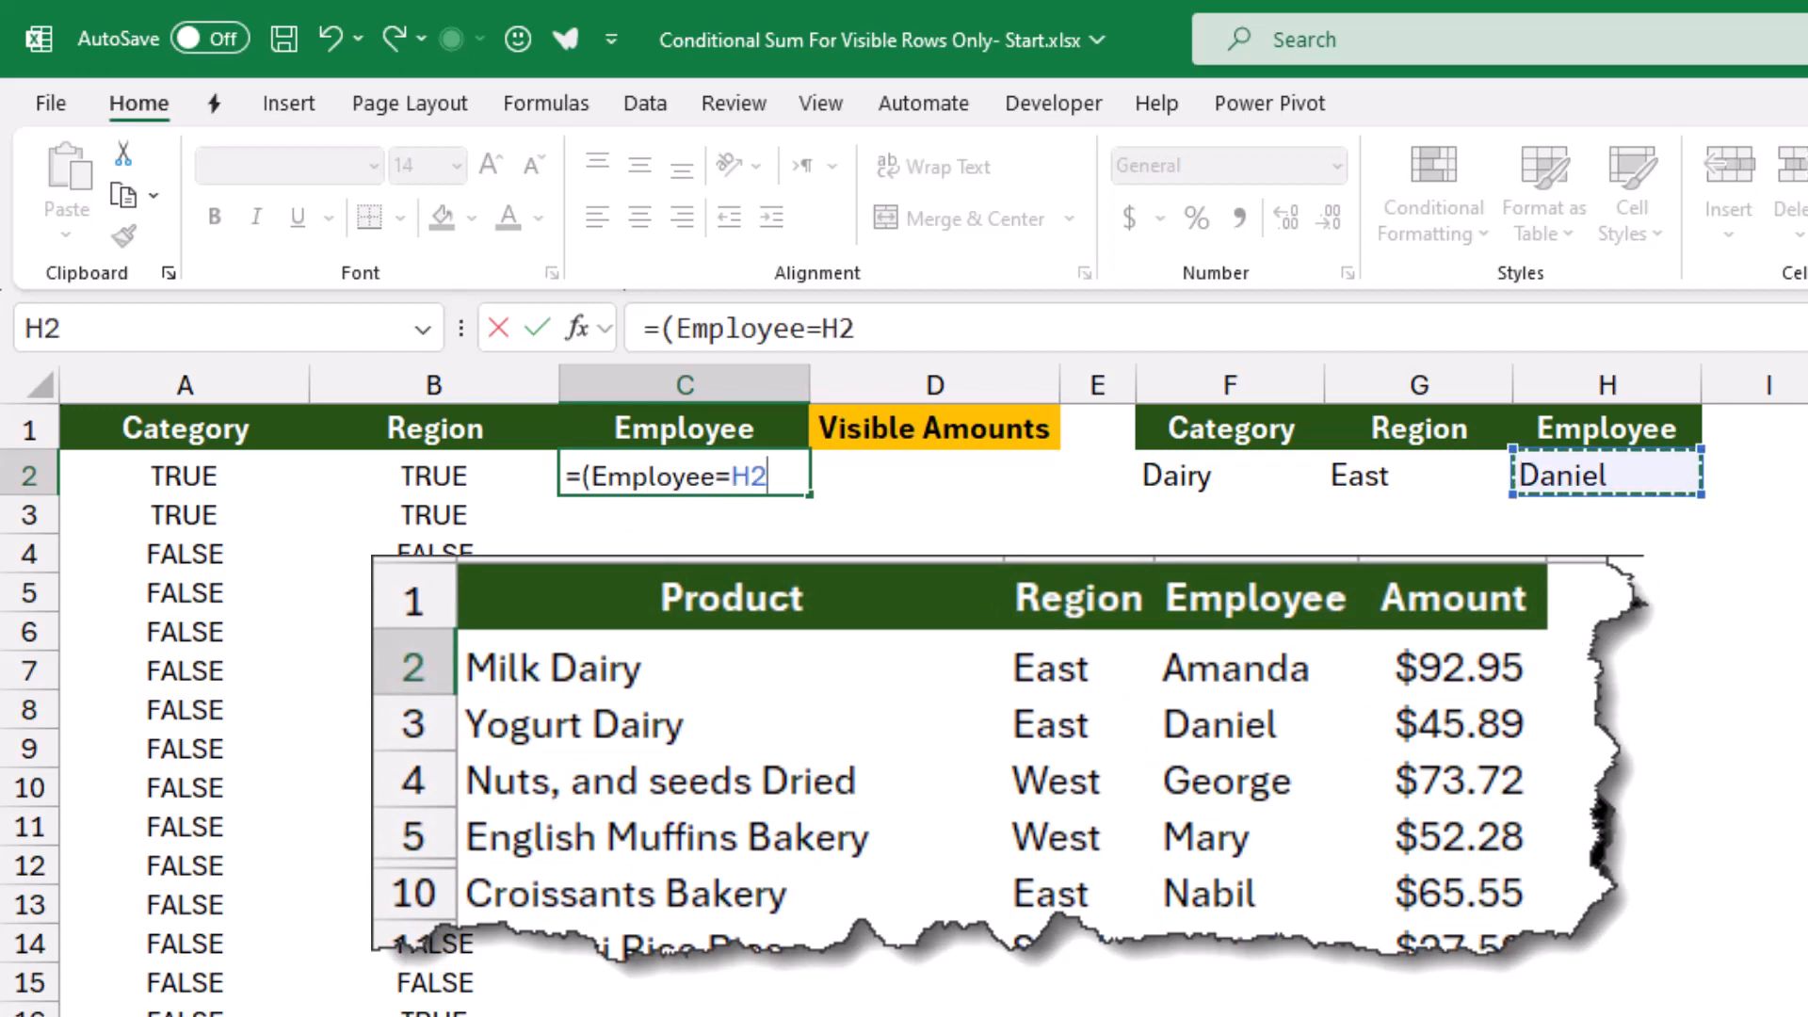
text())
key(Return)
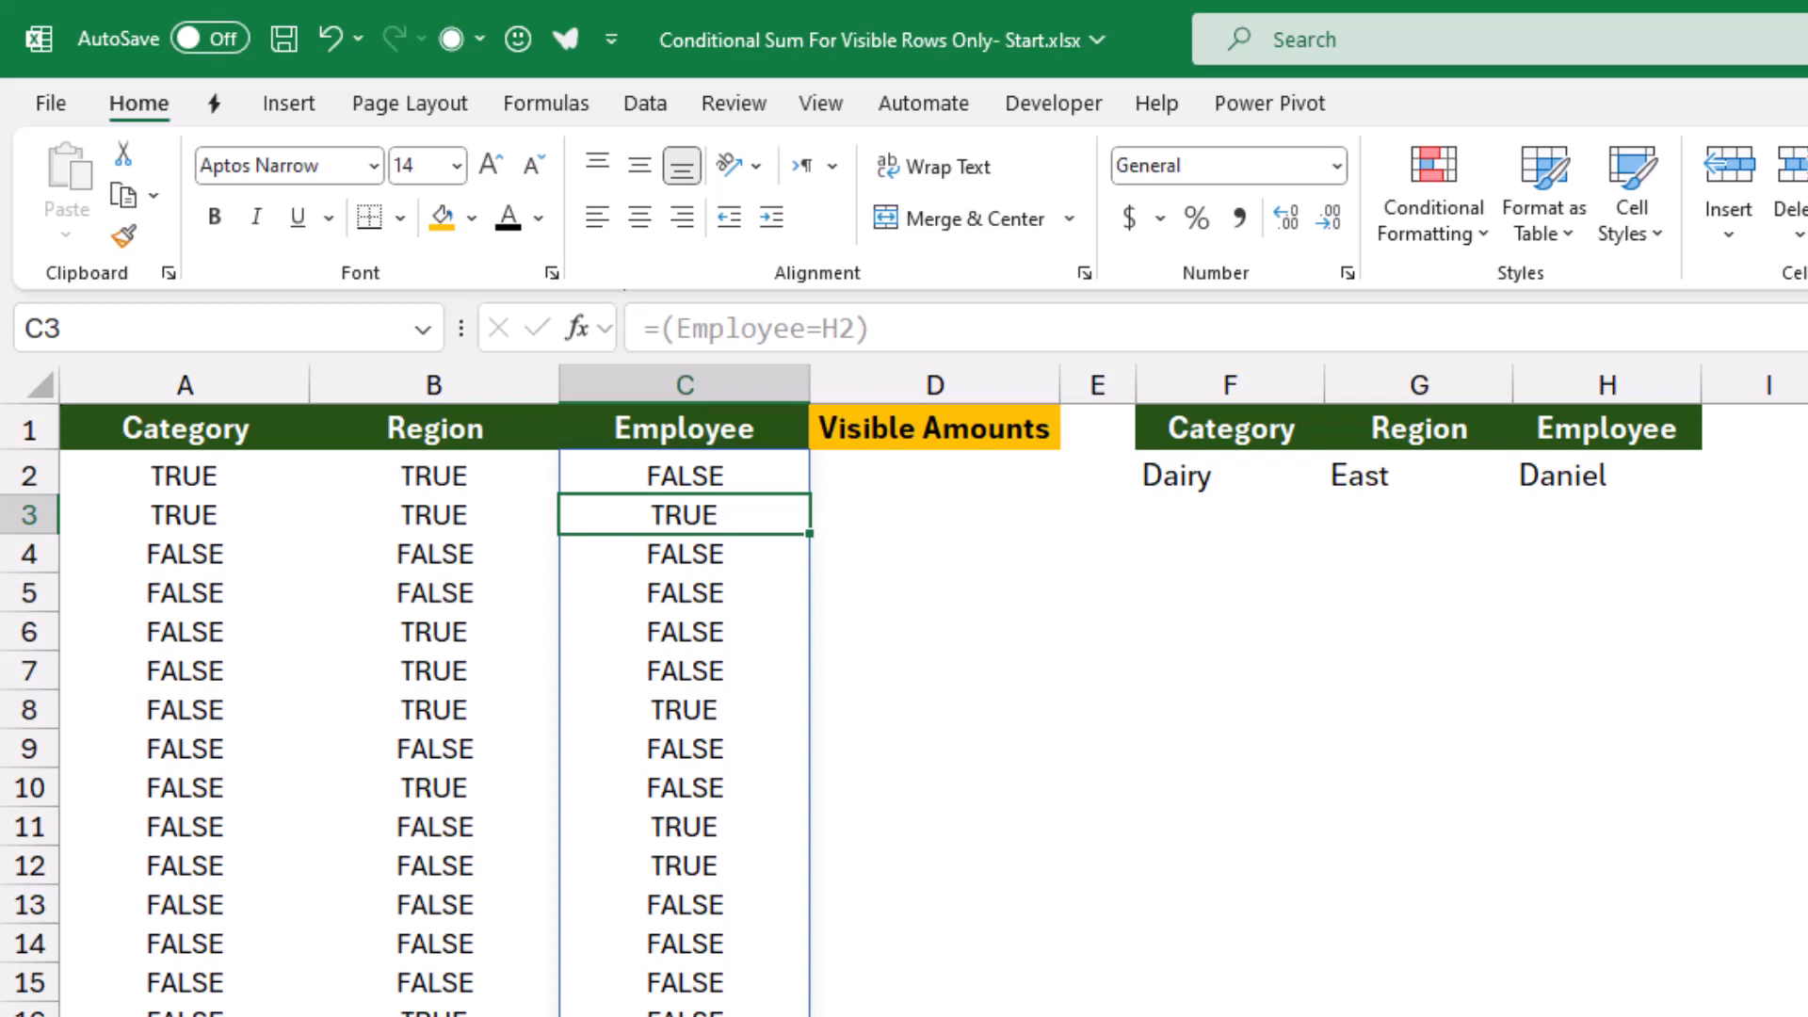
Begin the D2 formula under Visible Amounts with =MAP(Amount,LAMBDA(x, to process each amount individually.
click(935, 473)
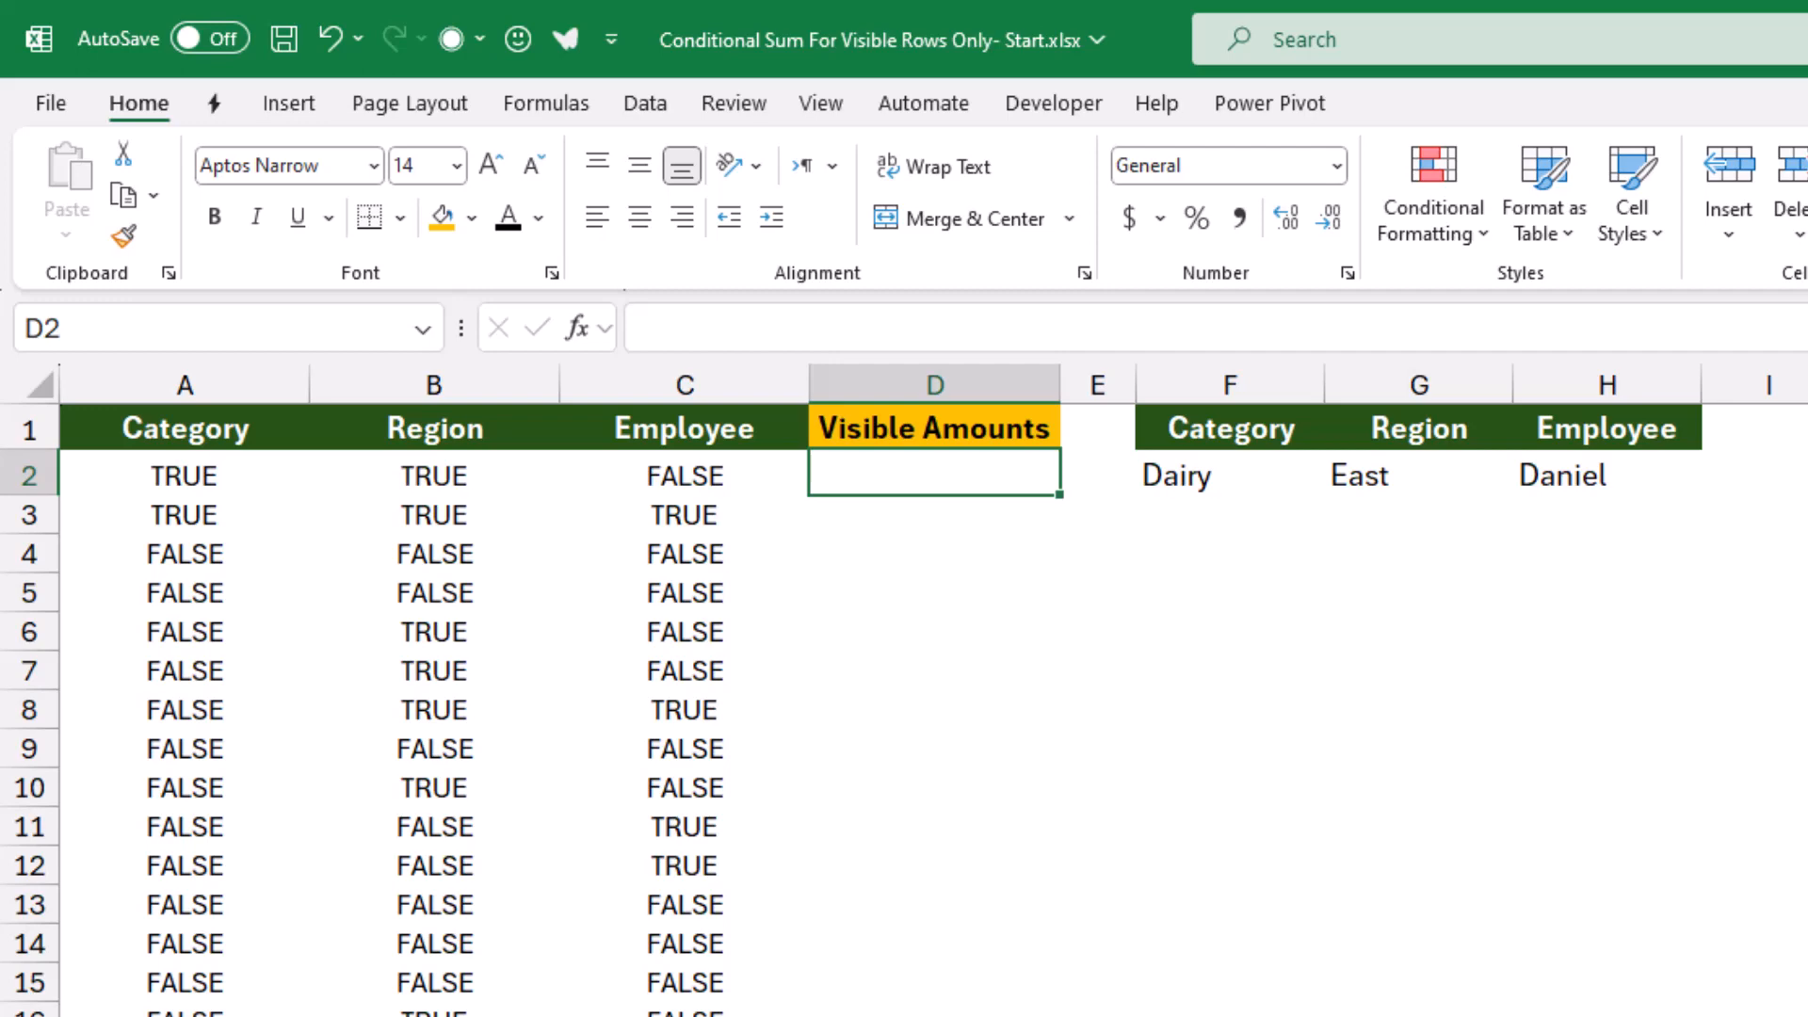
text(=map)
key(Tab)
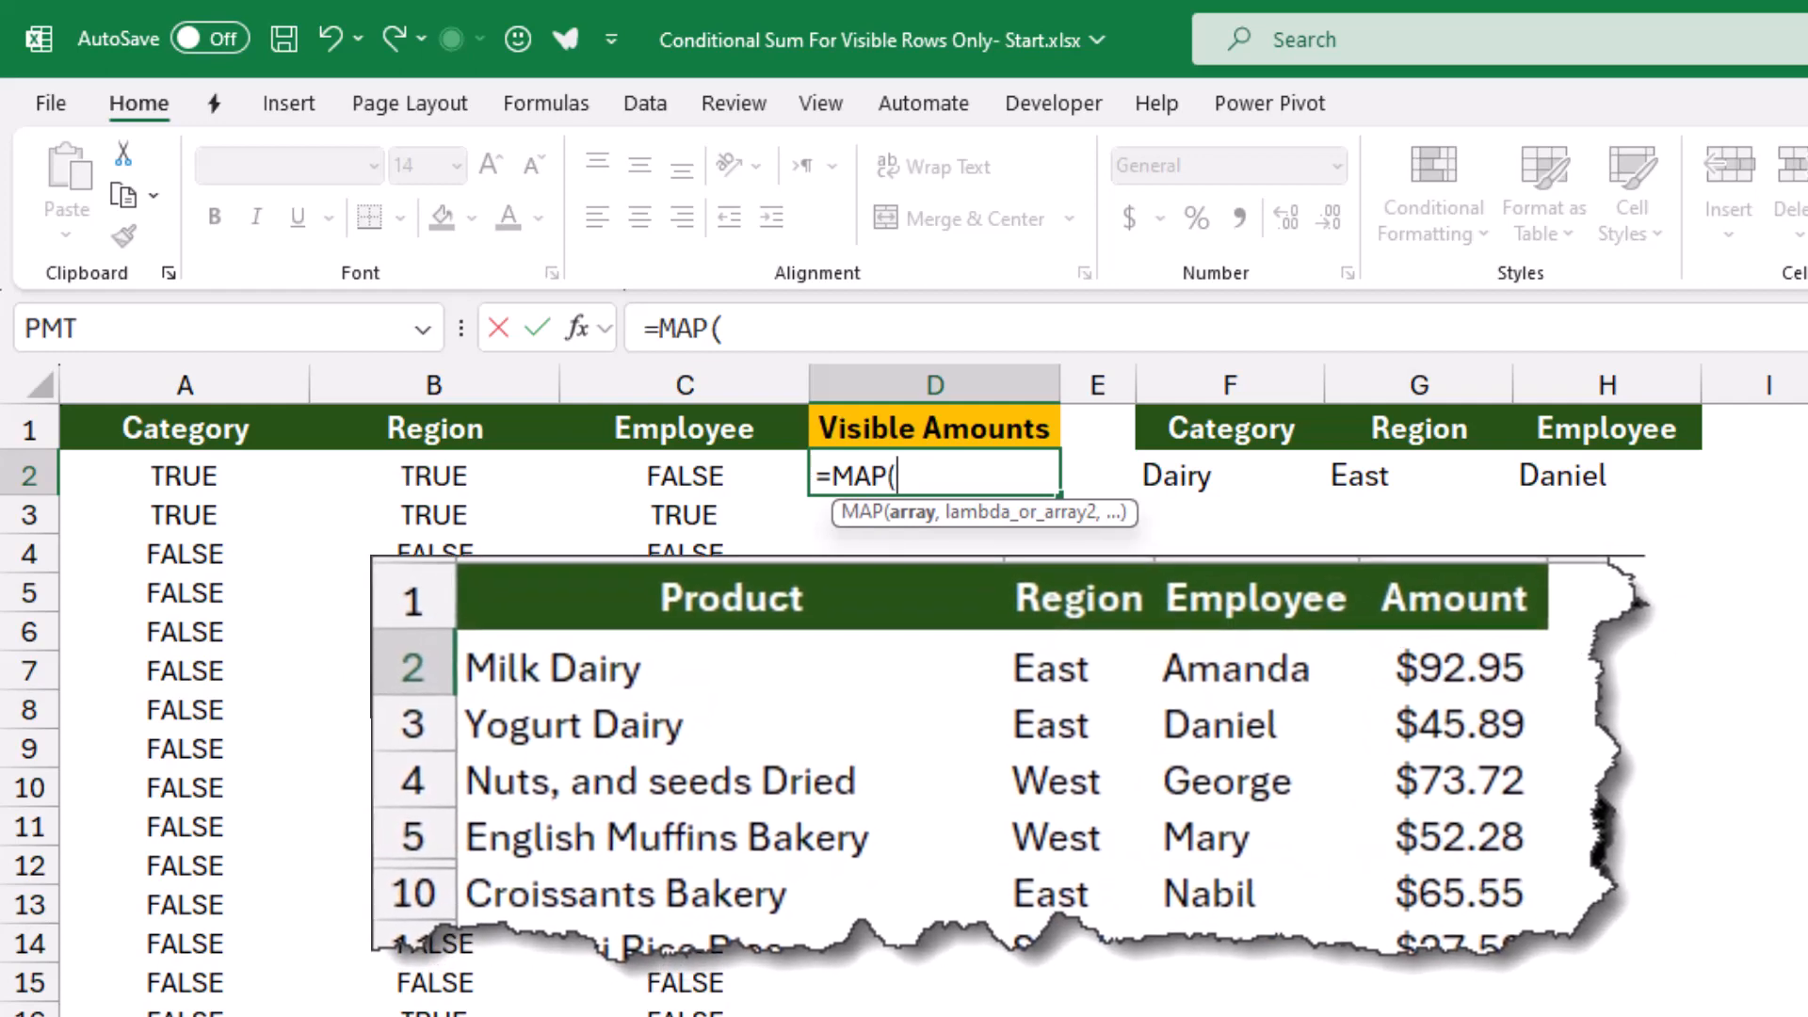
text(Am)
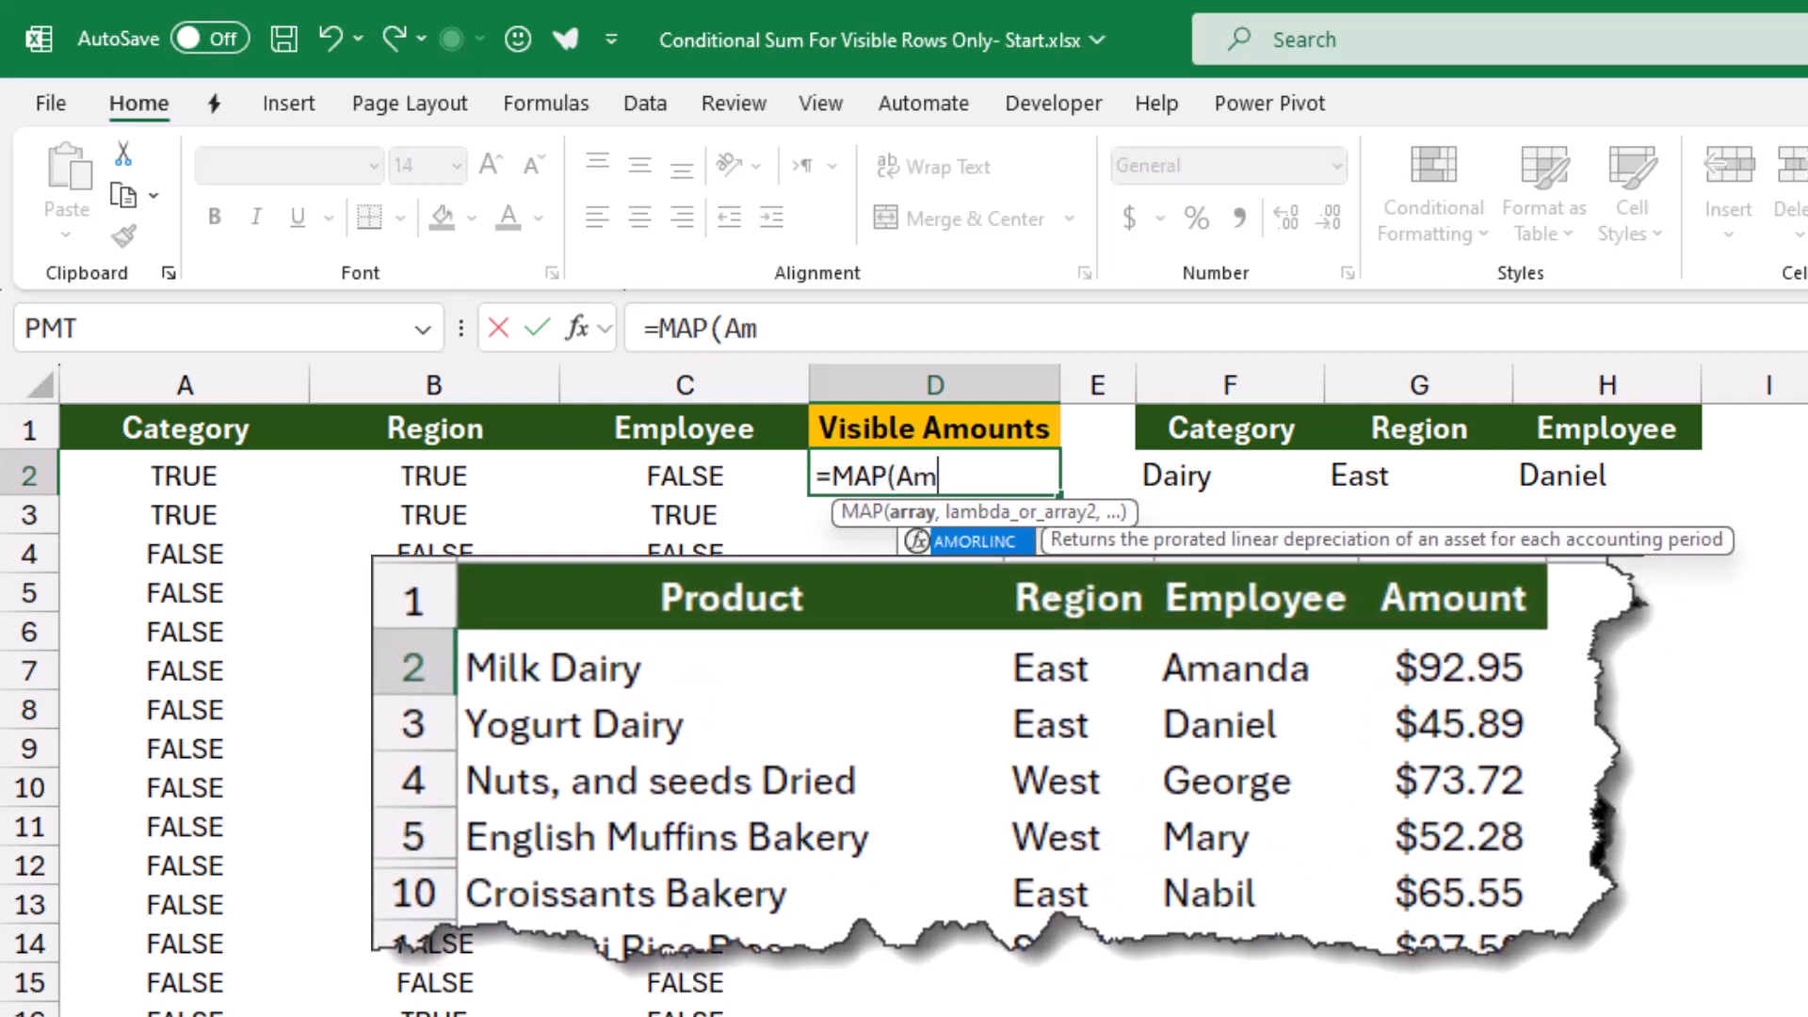
text(ount)
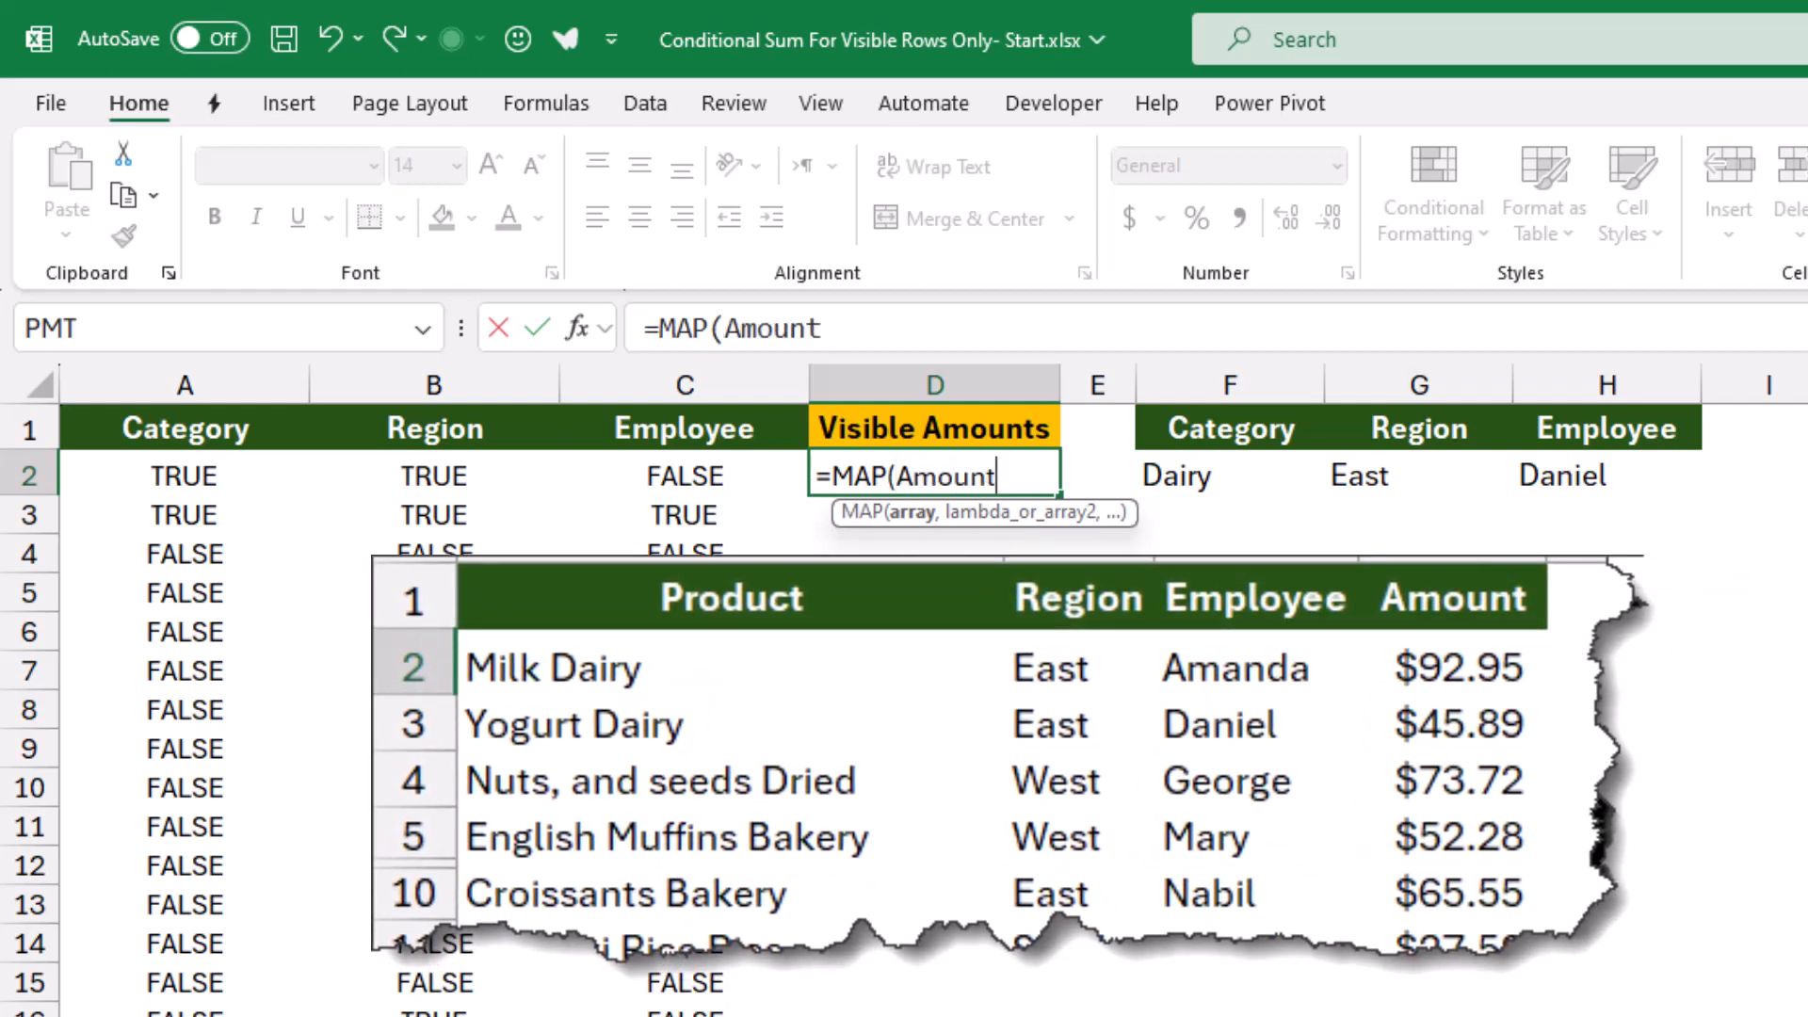
text(,)
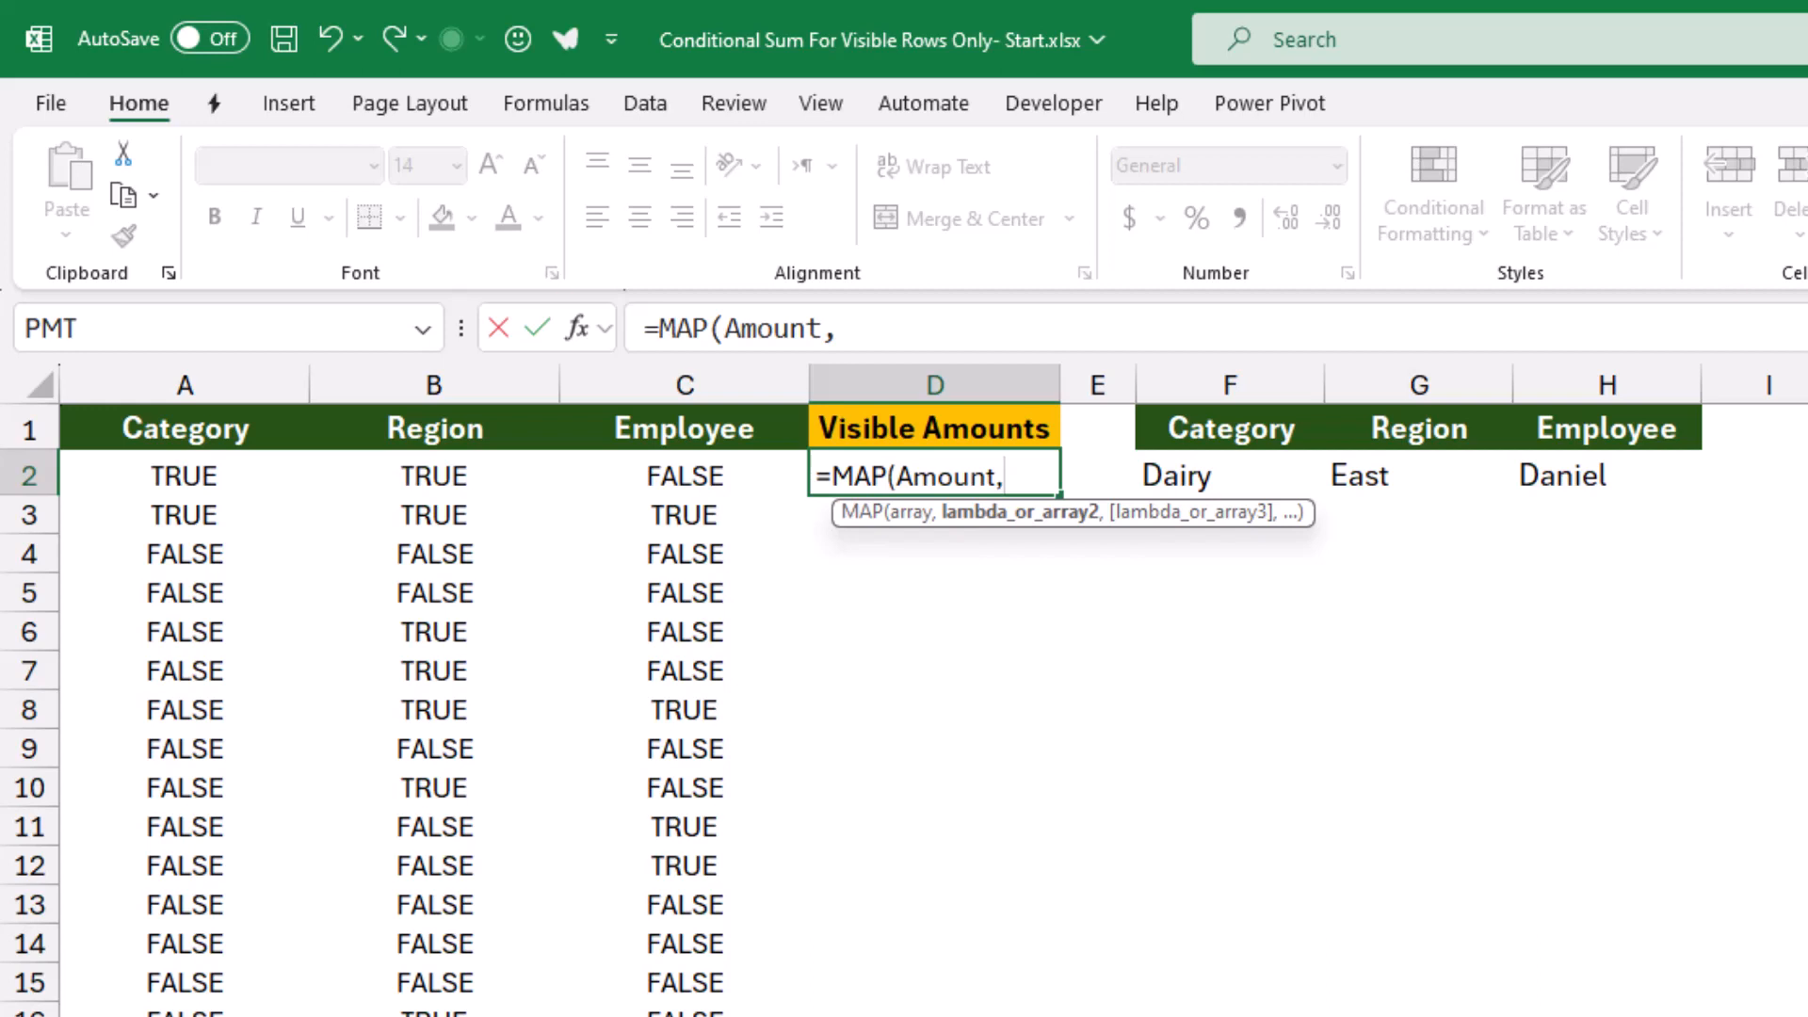
text(lamb)
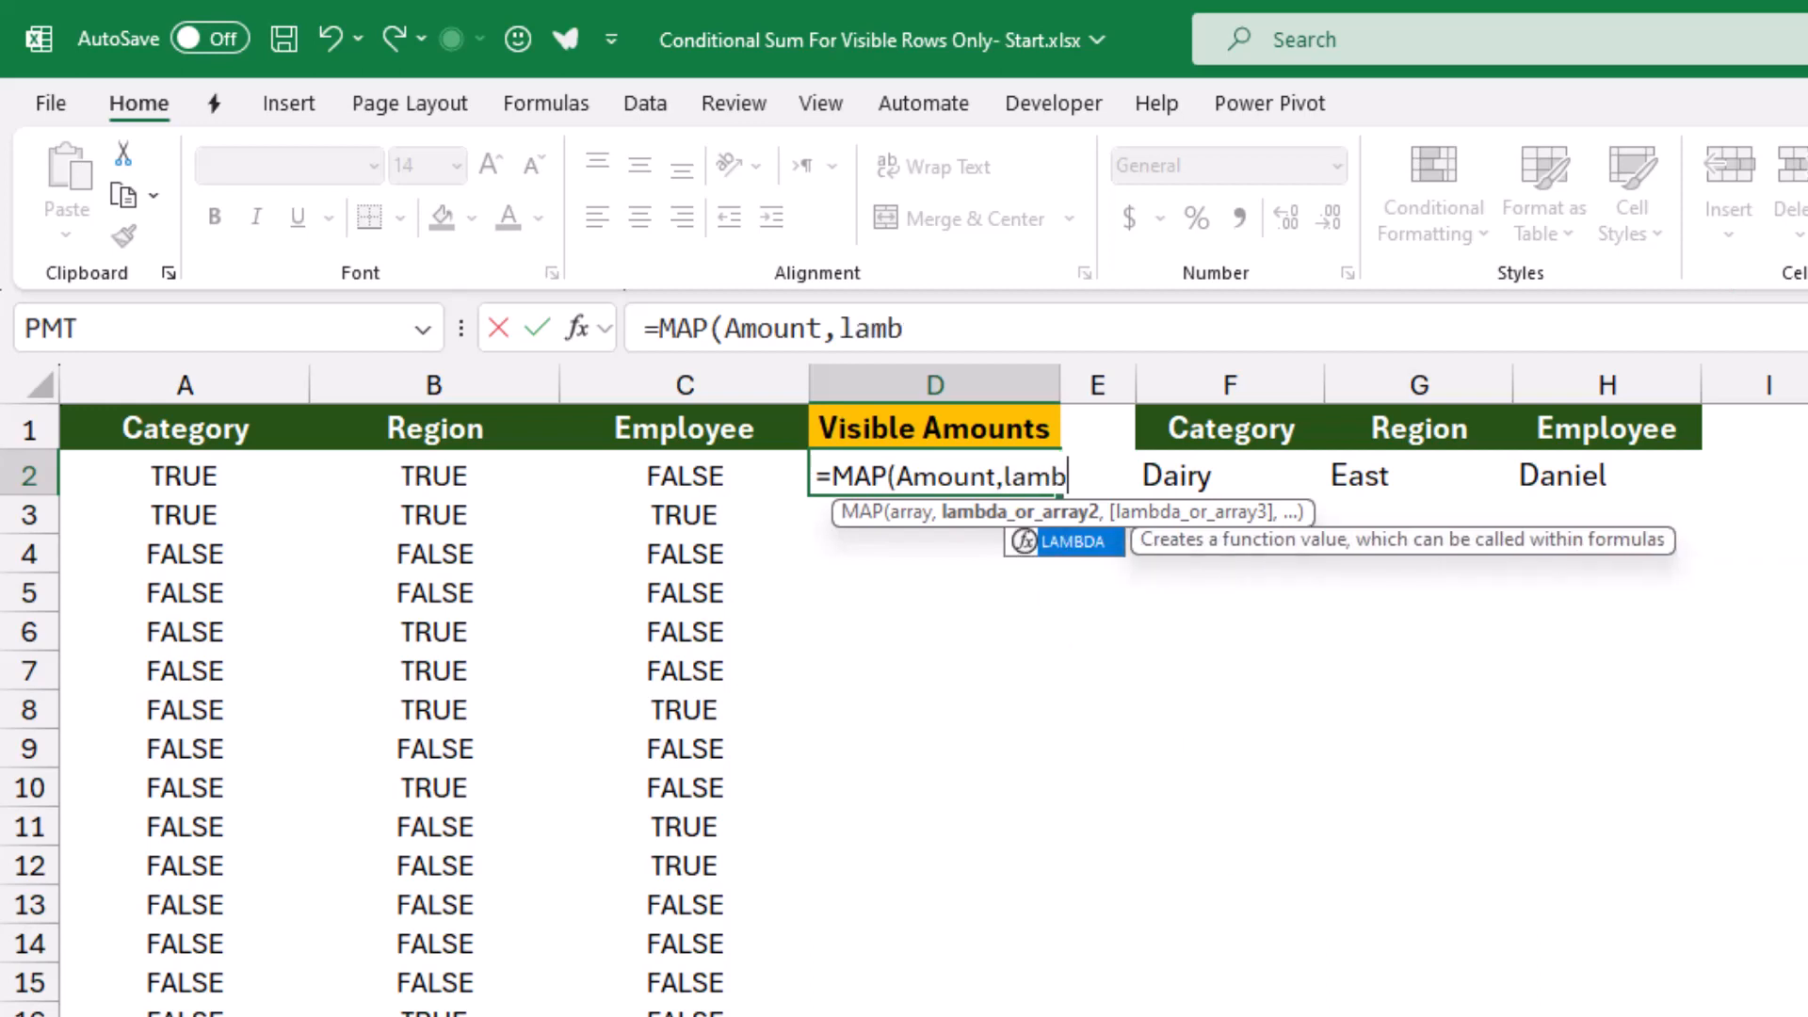
key(Tab)
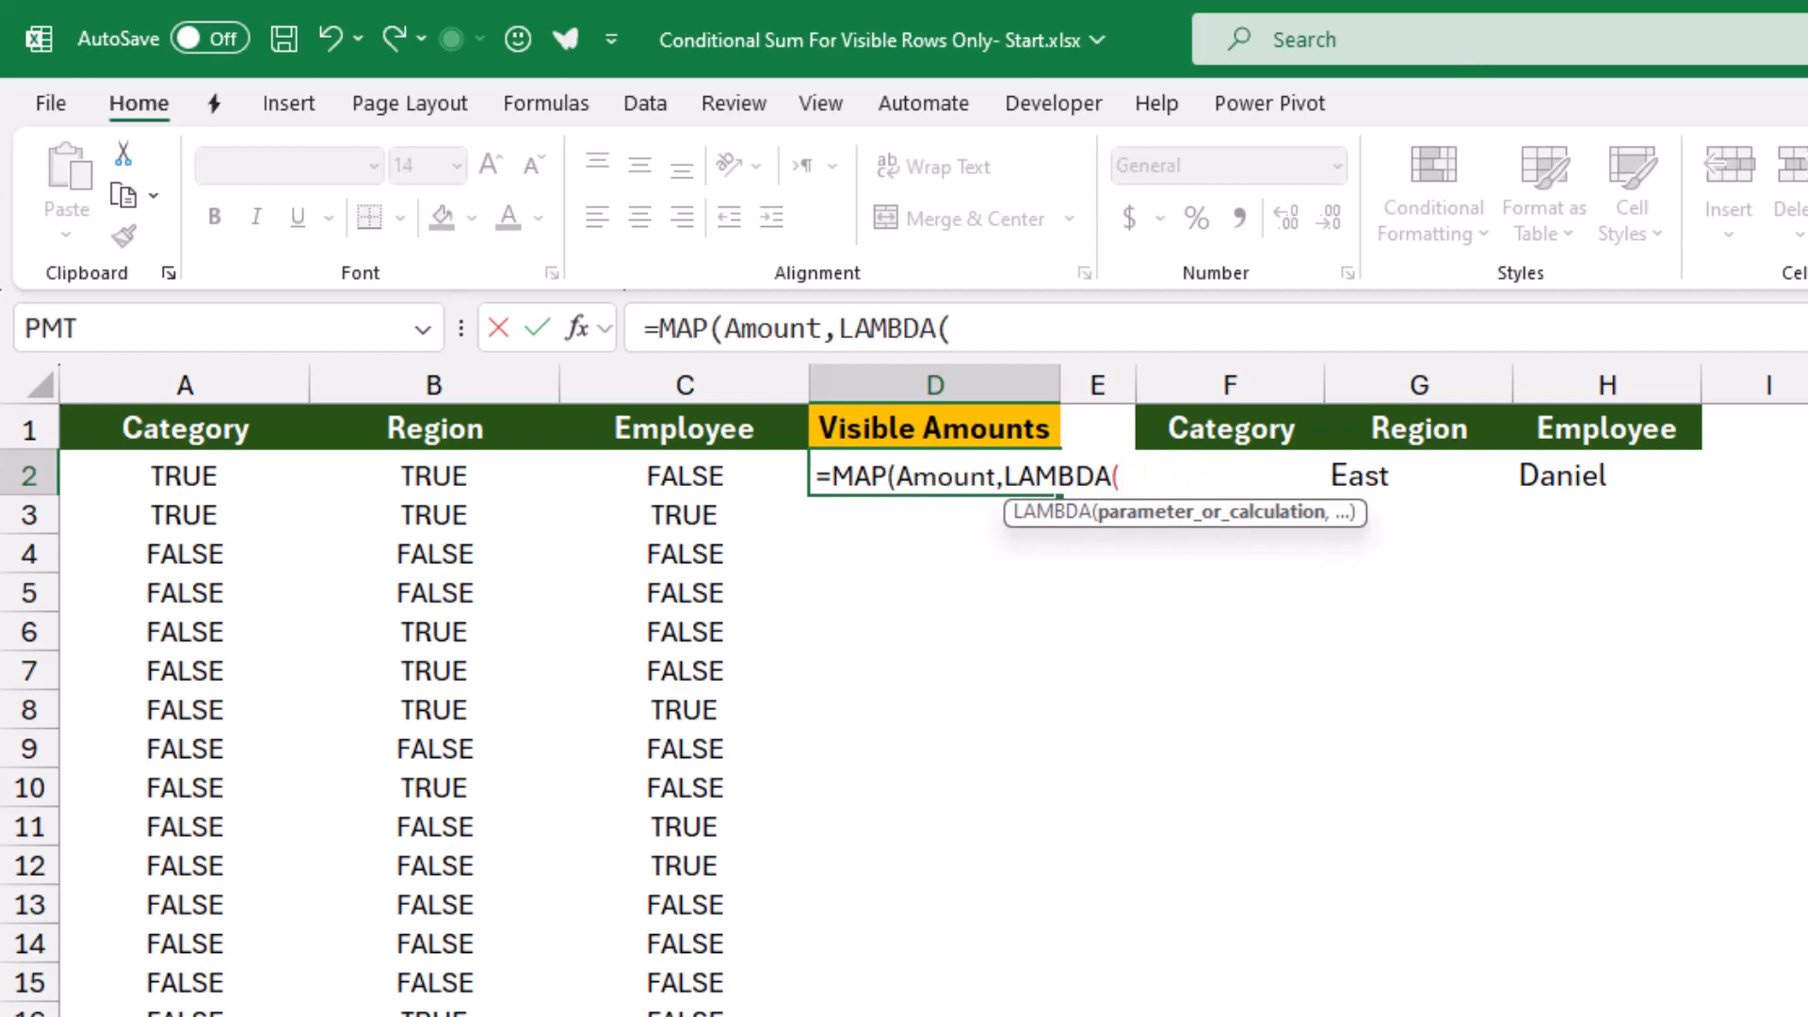
text(x,)
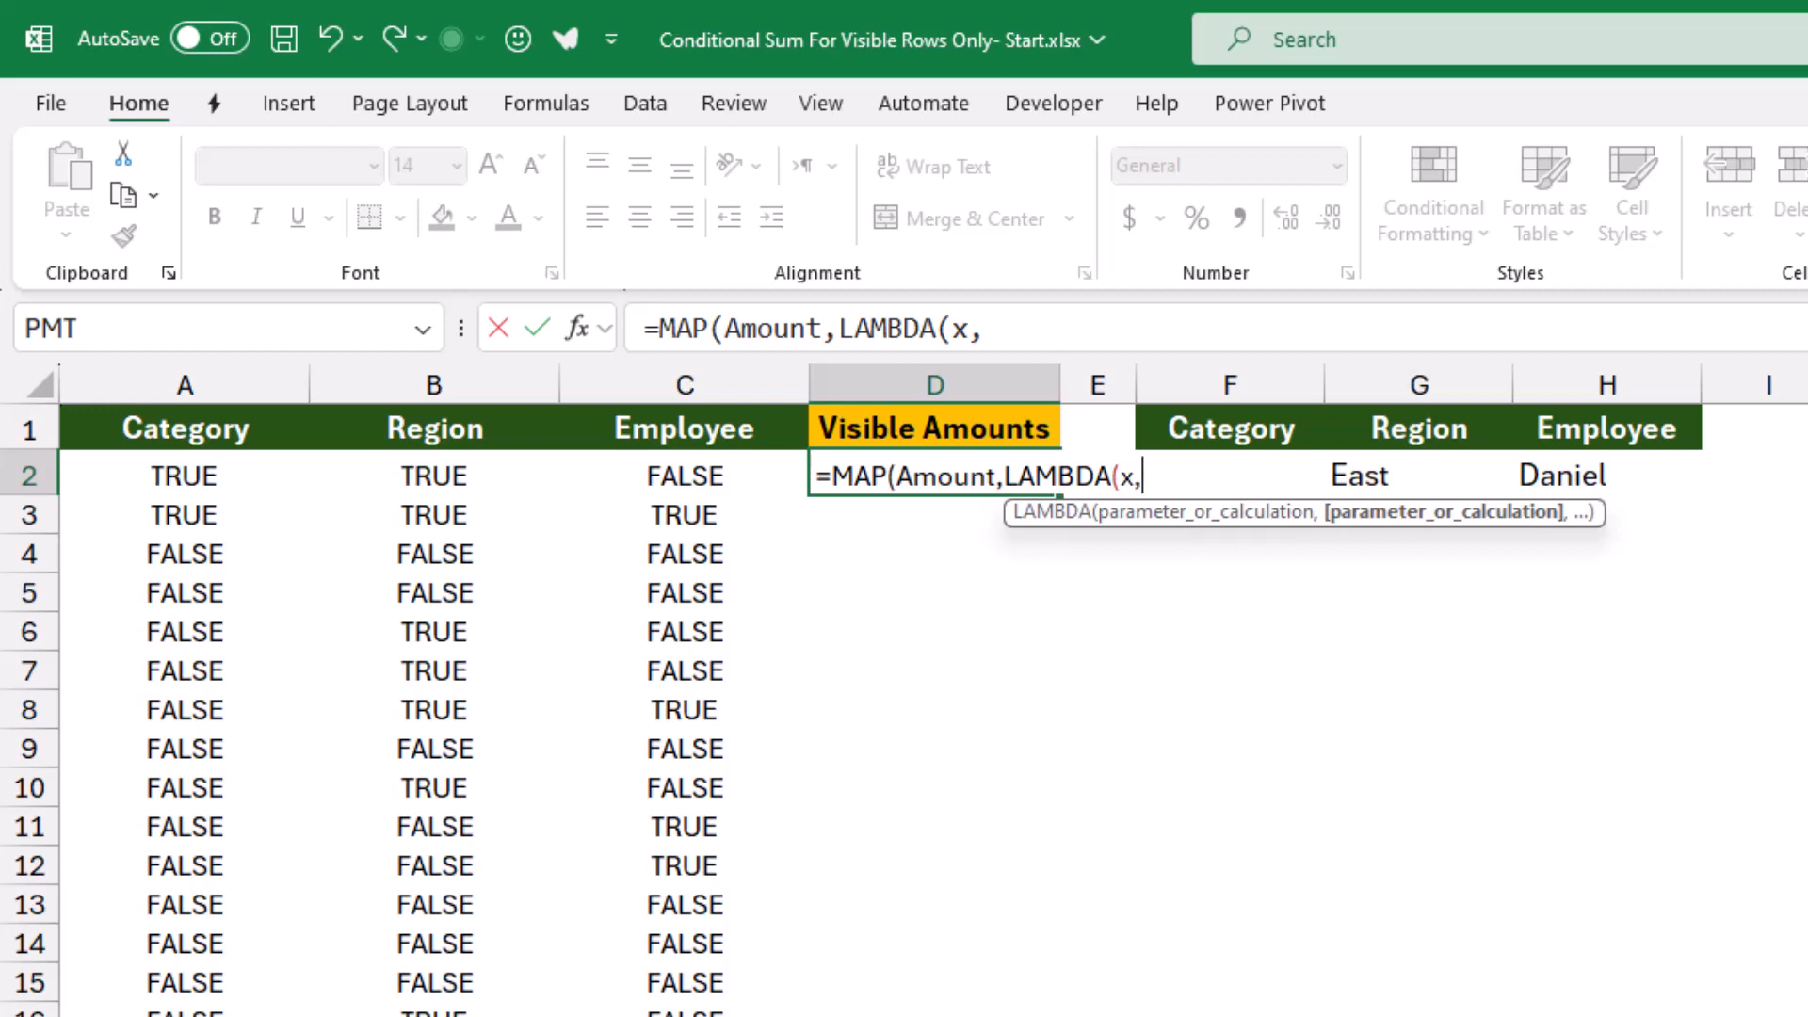
Complete the Visible Amounts formula with SUBTOTAL function 109 (SUM) so it reads =MAP(Amount,LAMBDA(x,SUBTOTAL(109,x))).
text(subt)
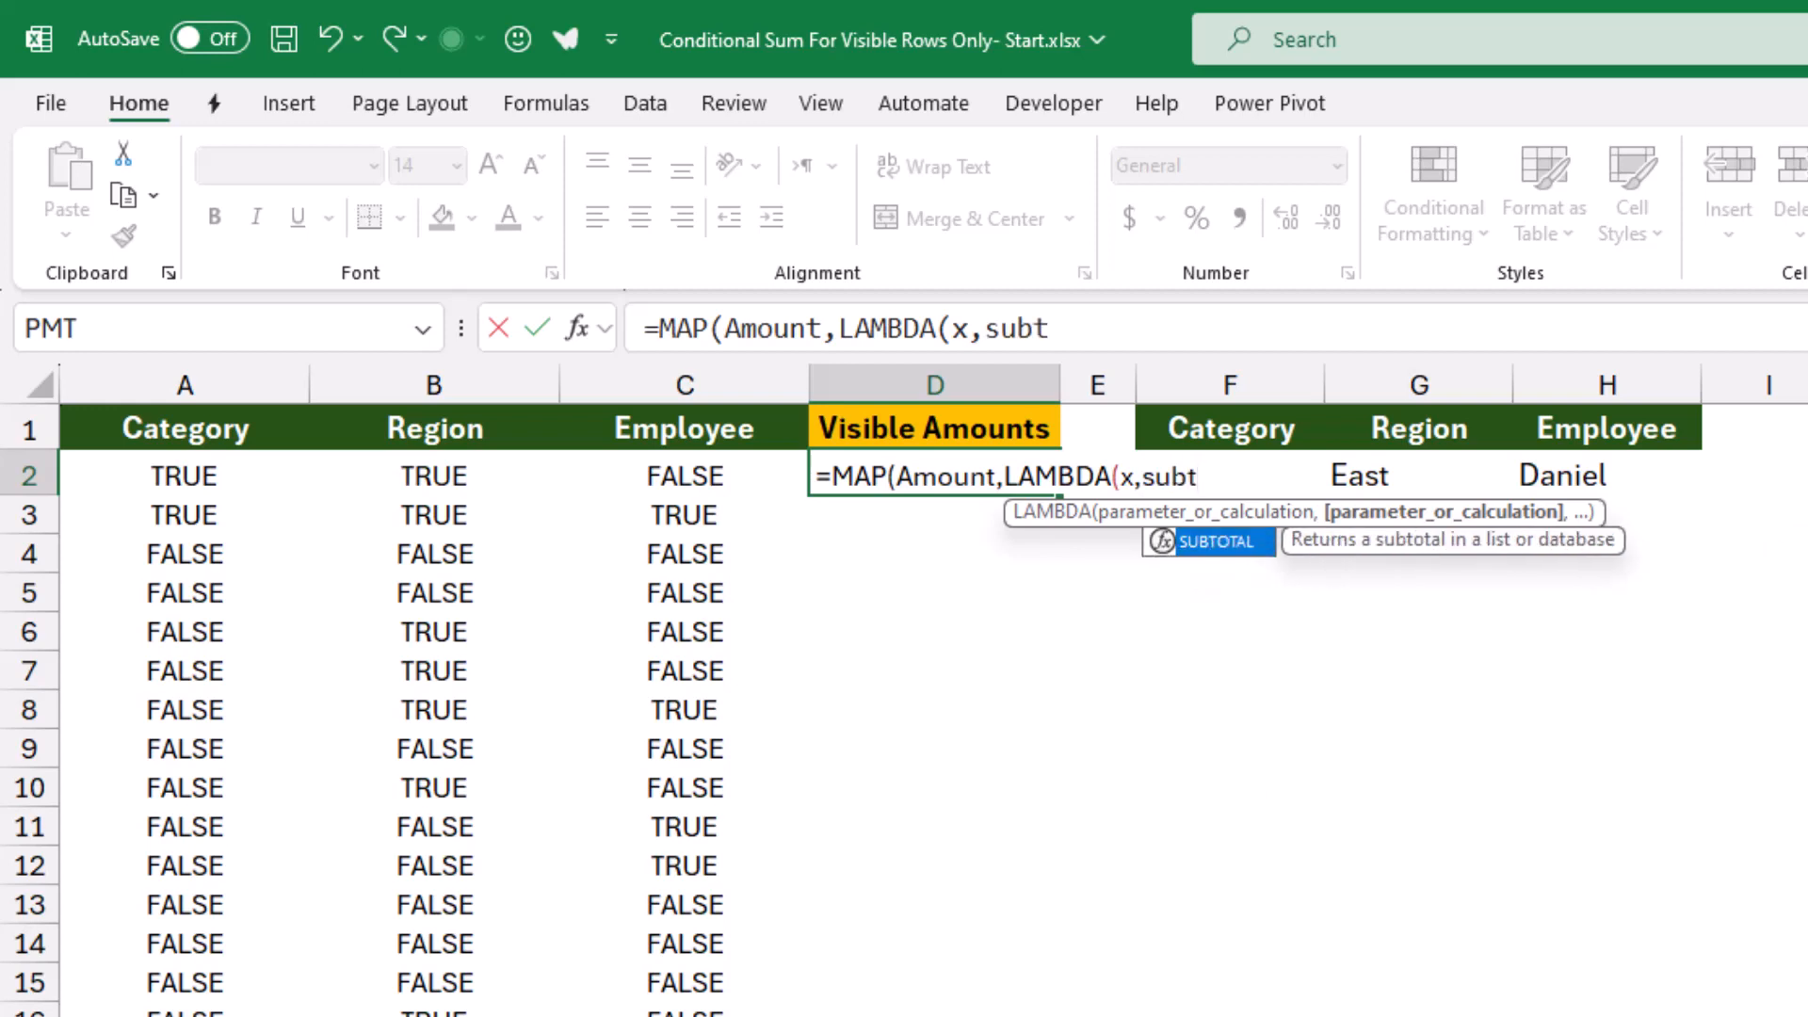
key(Tab)
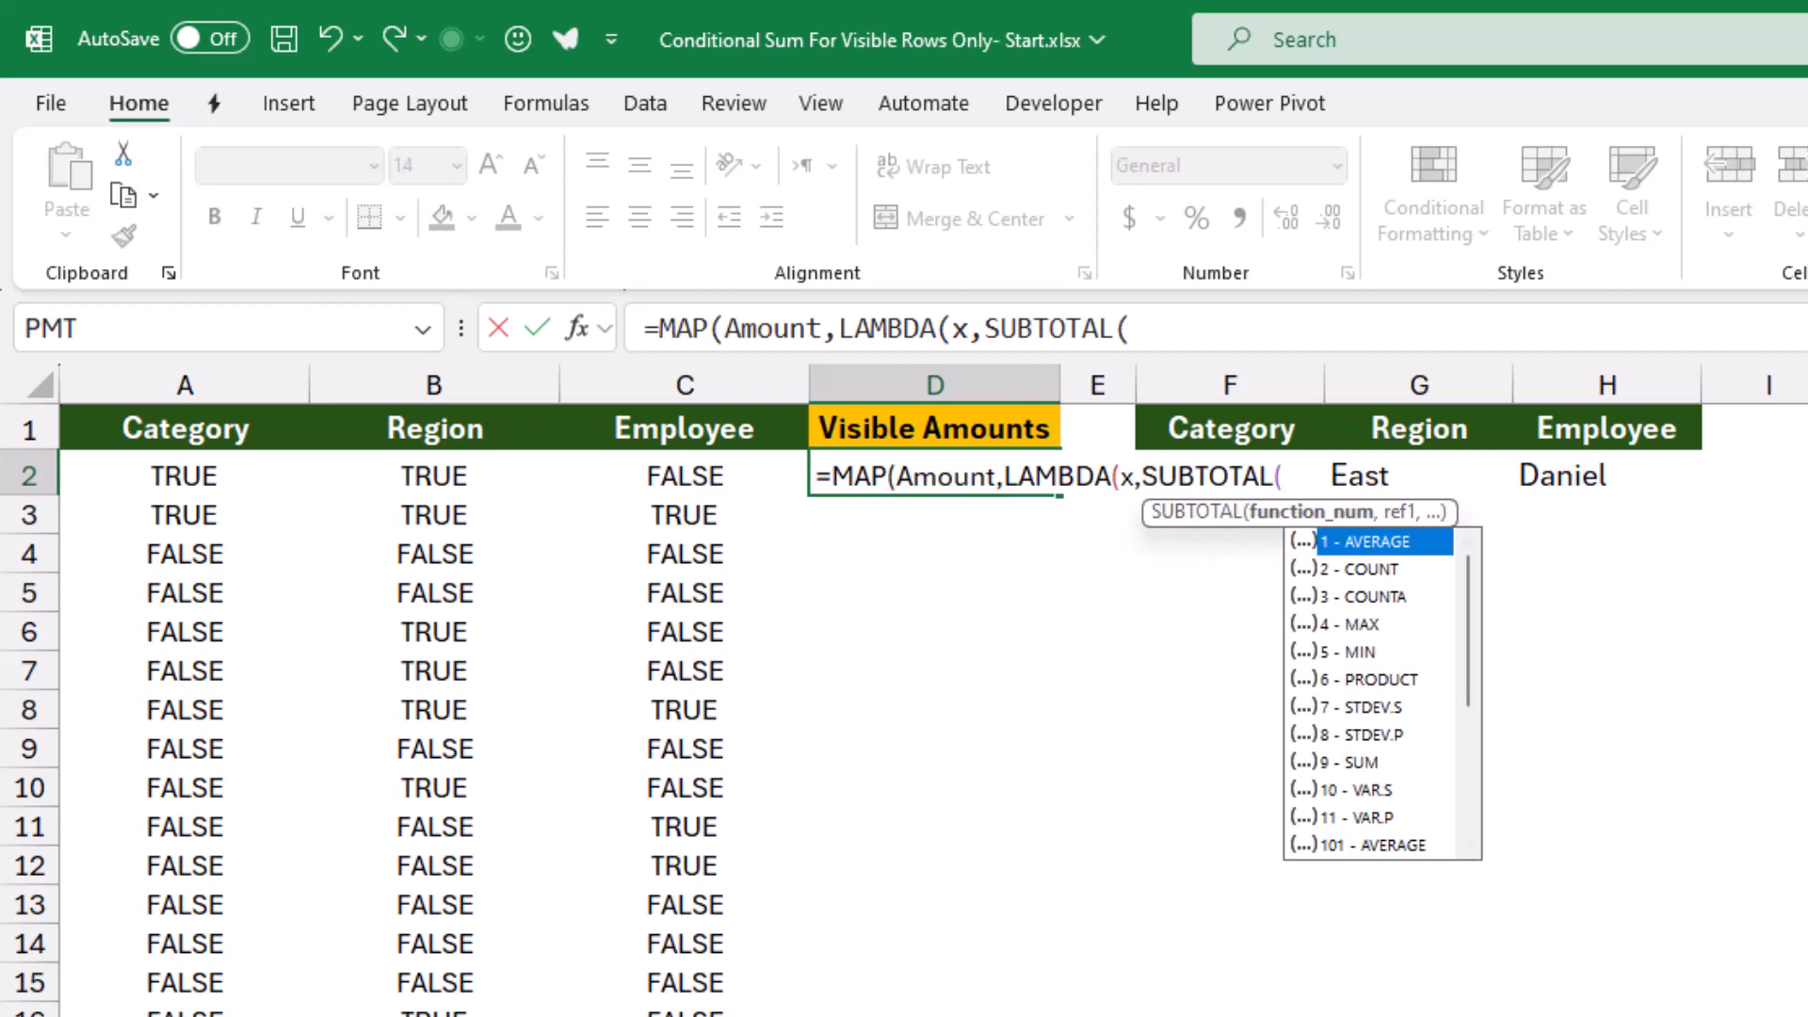
scroll(1375, 692, down, 3)
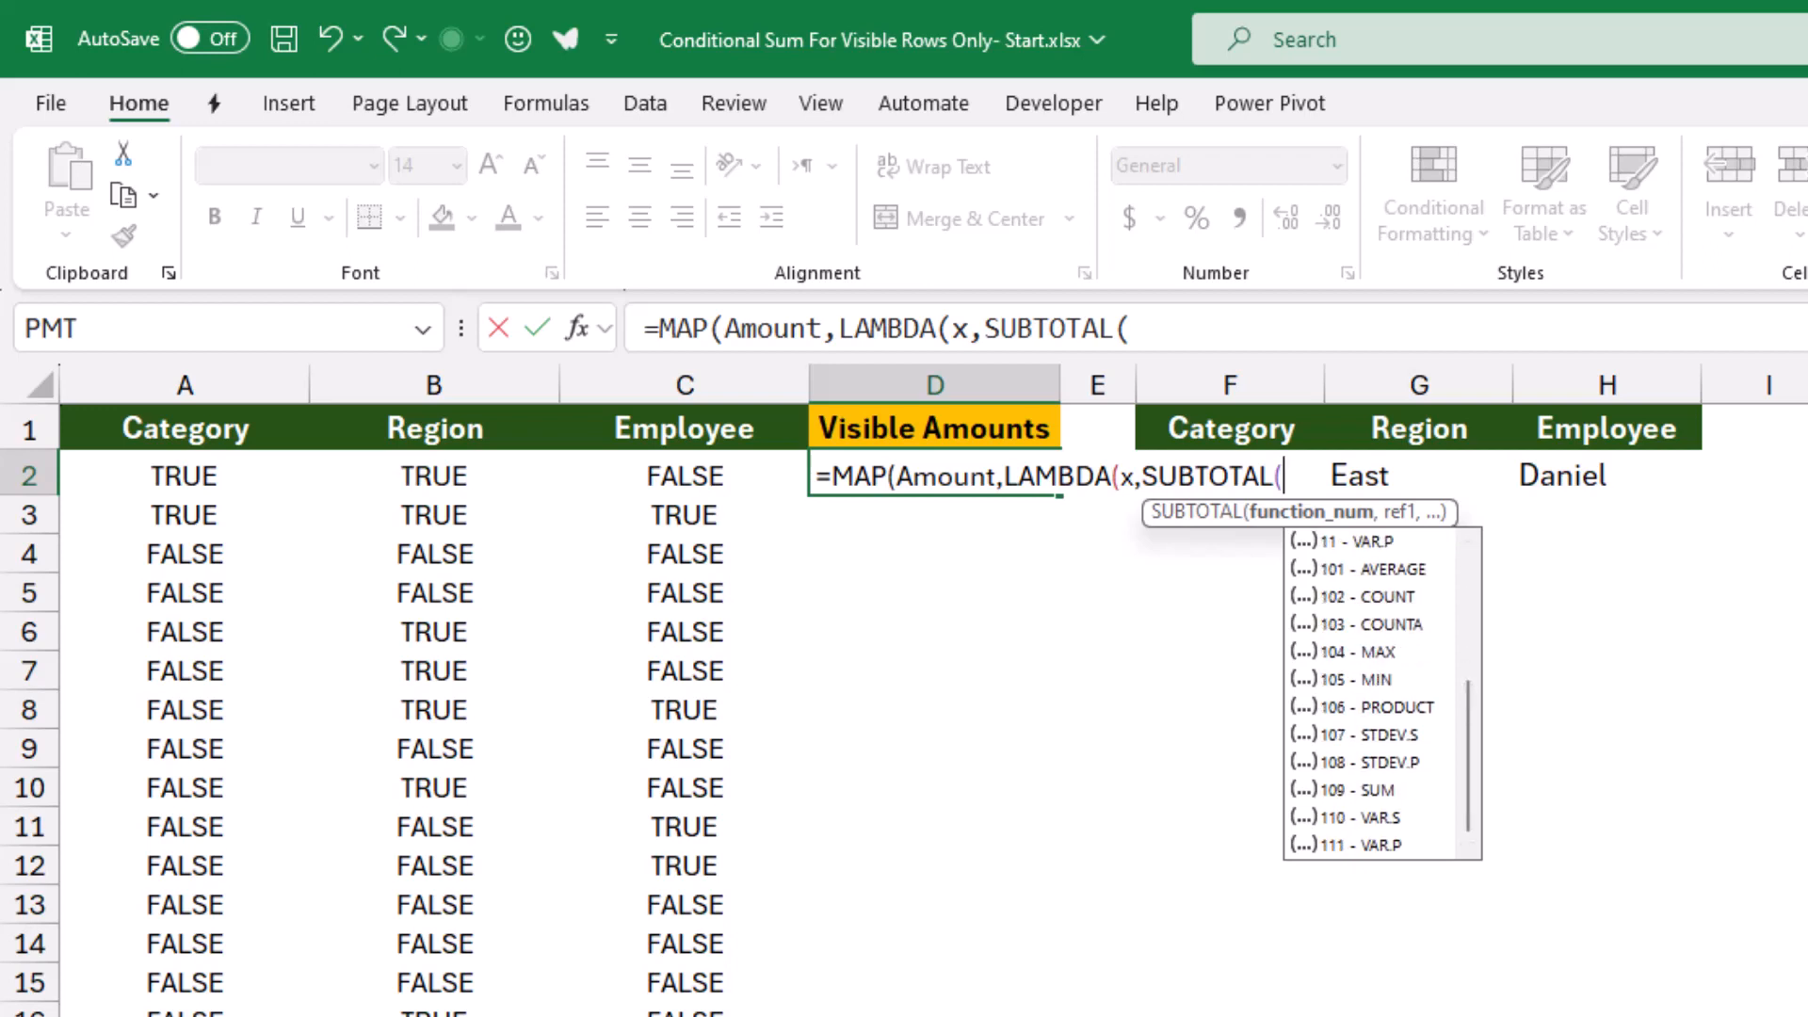
click(1375, 791)
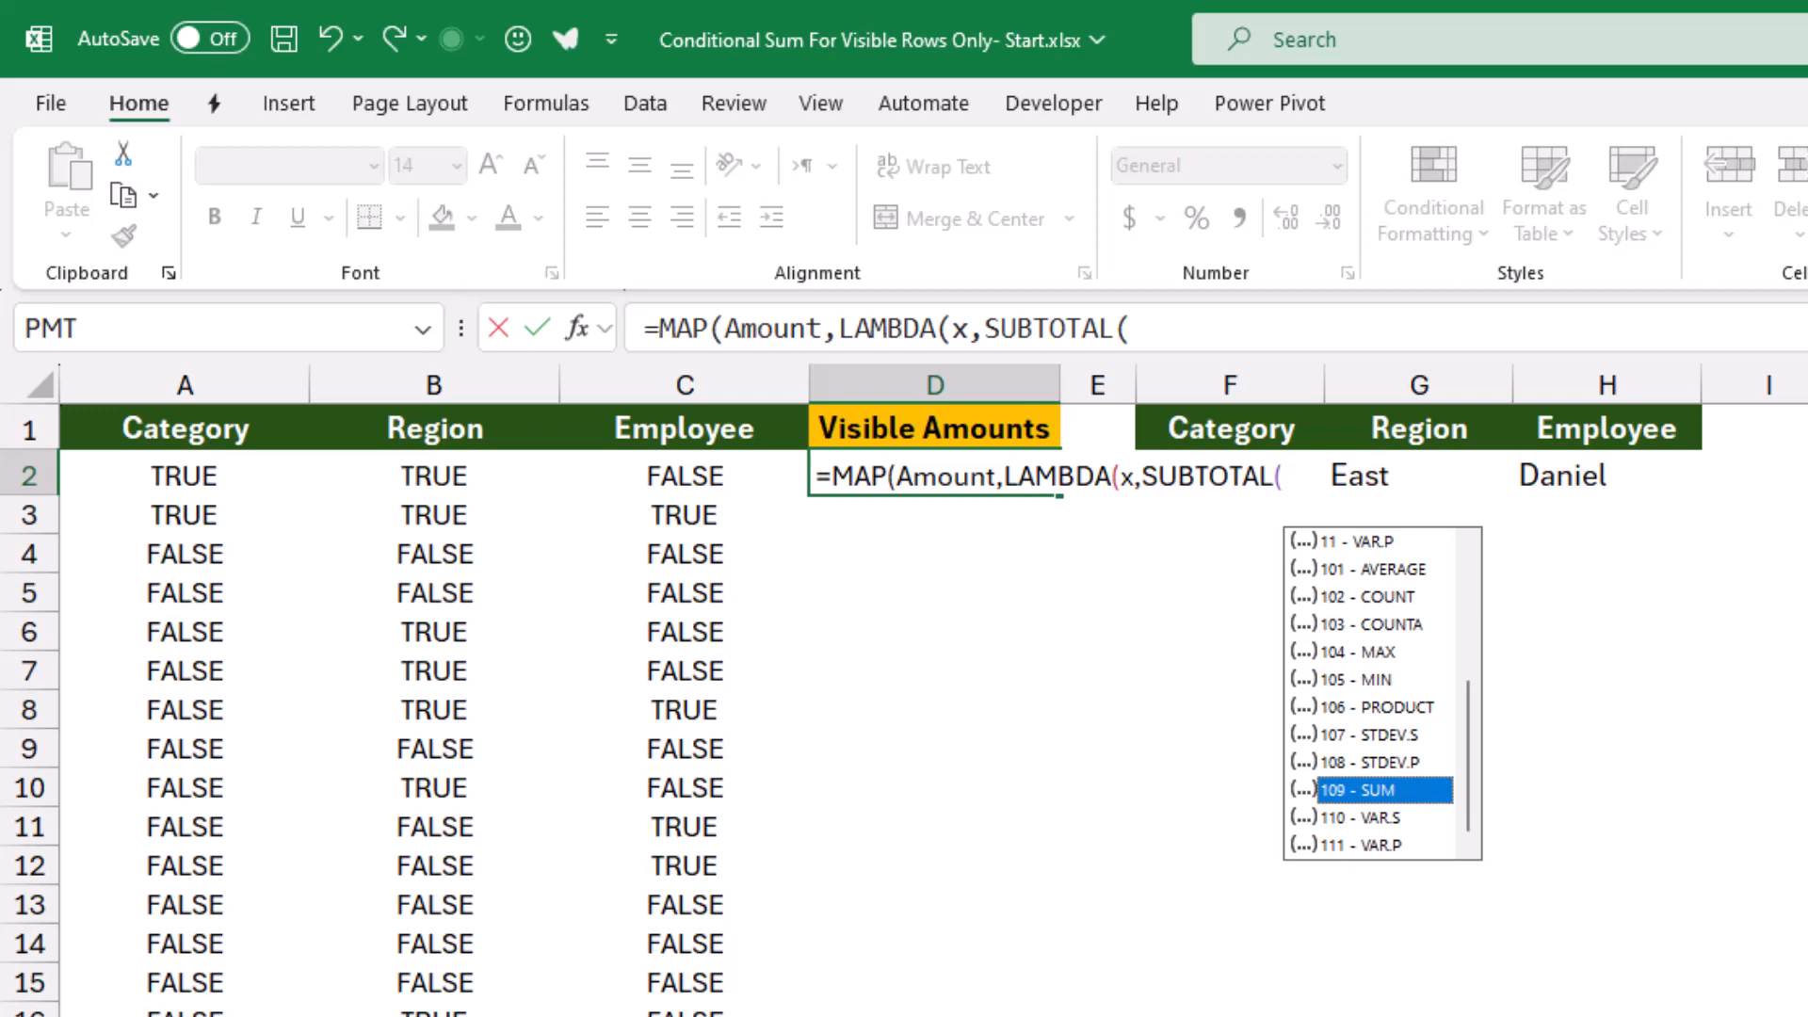
key(Tab)
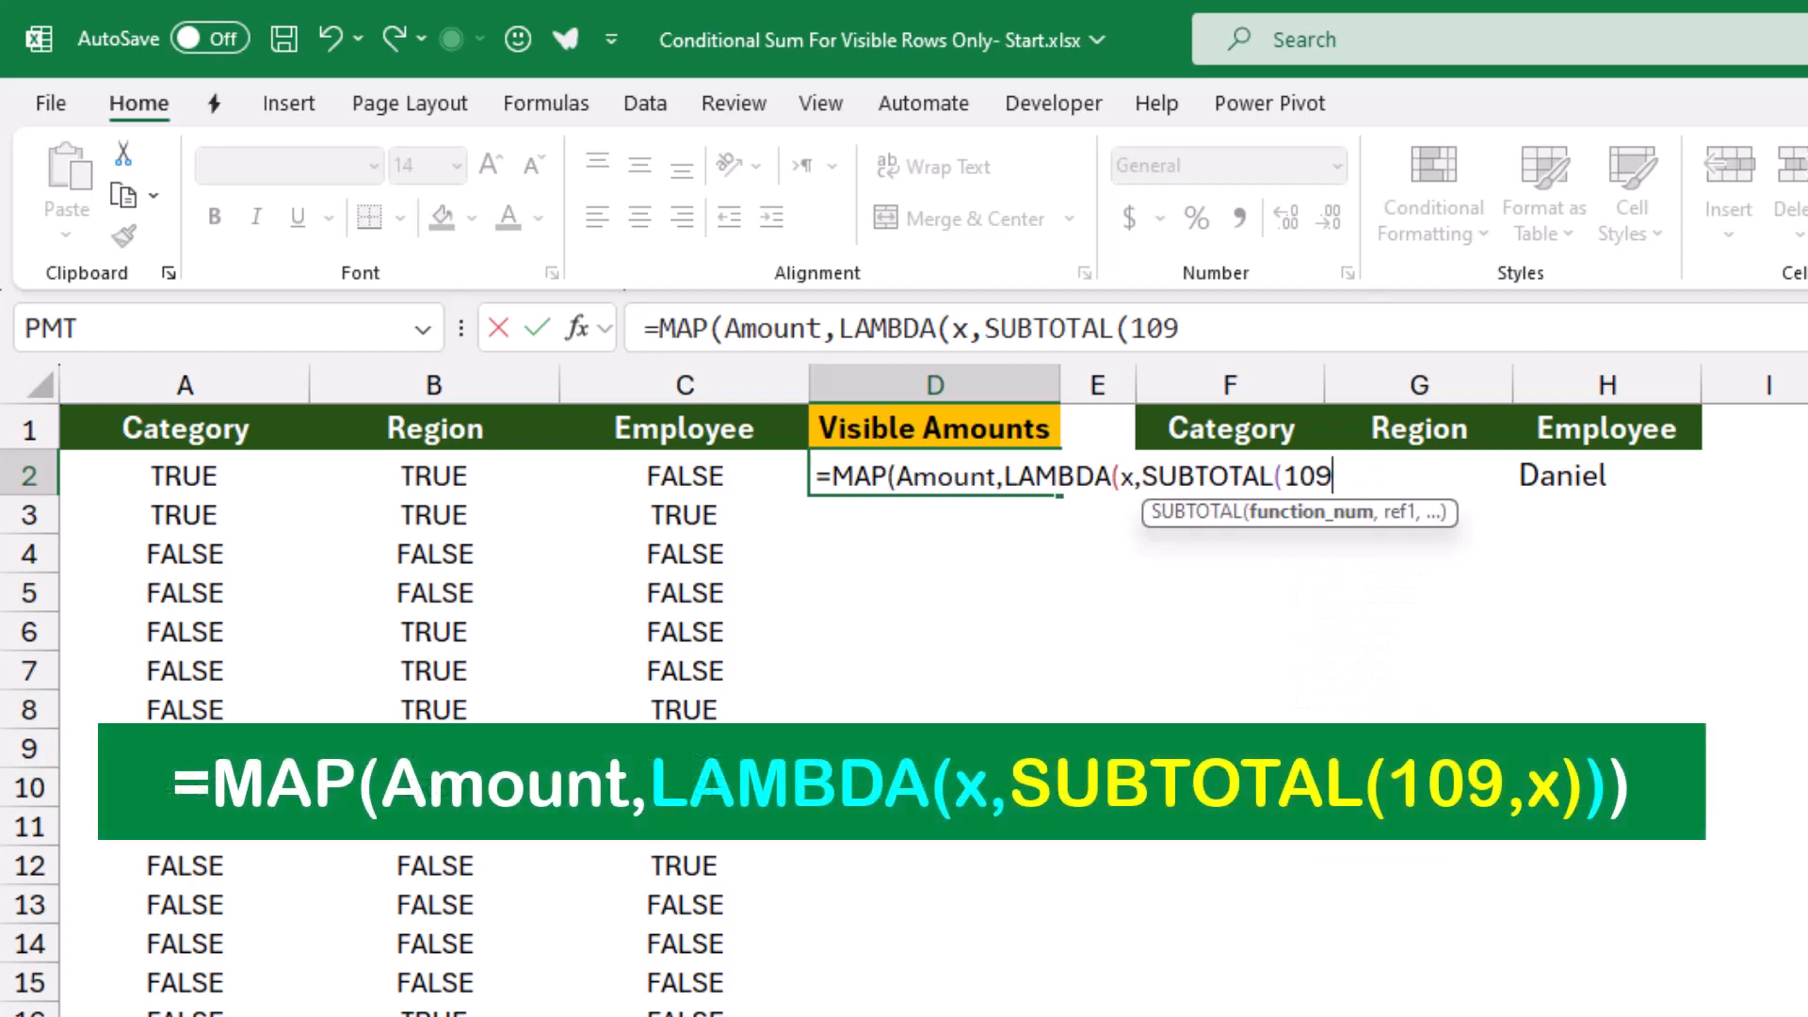
text(,)
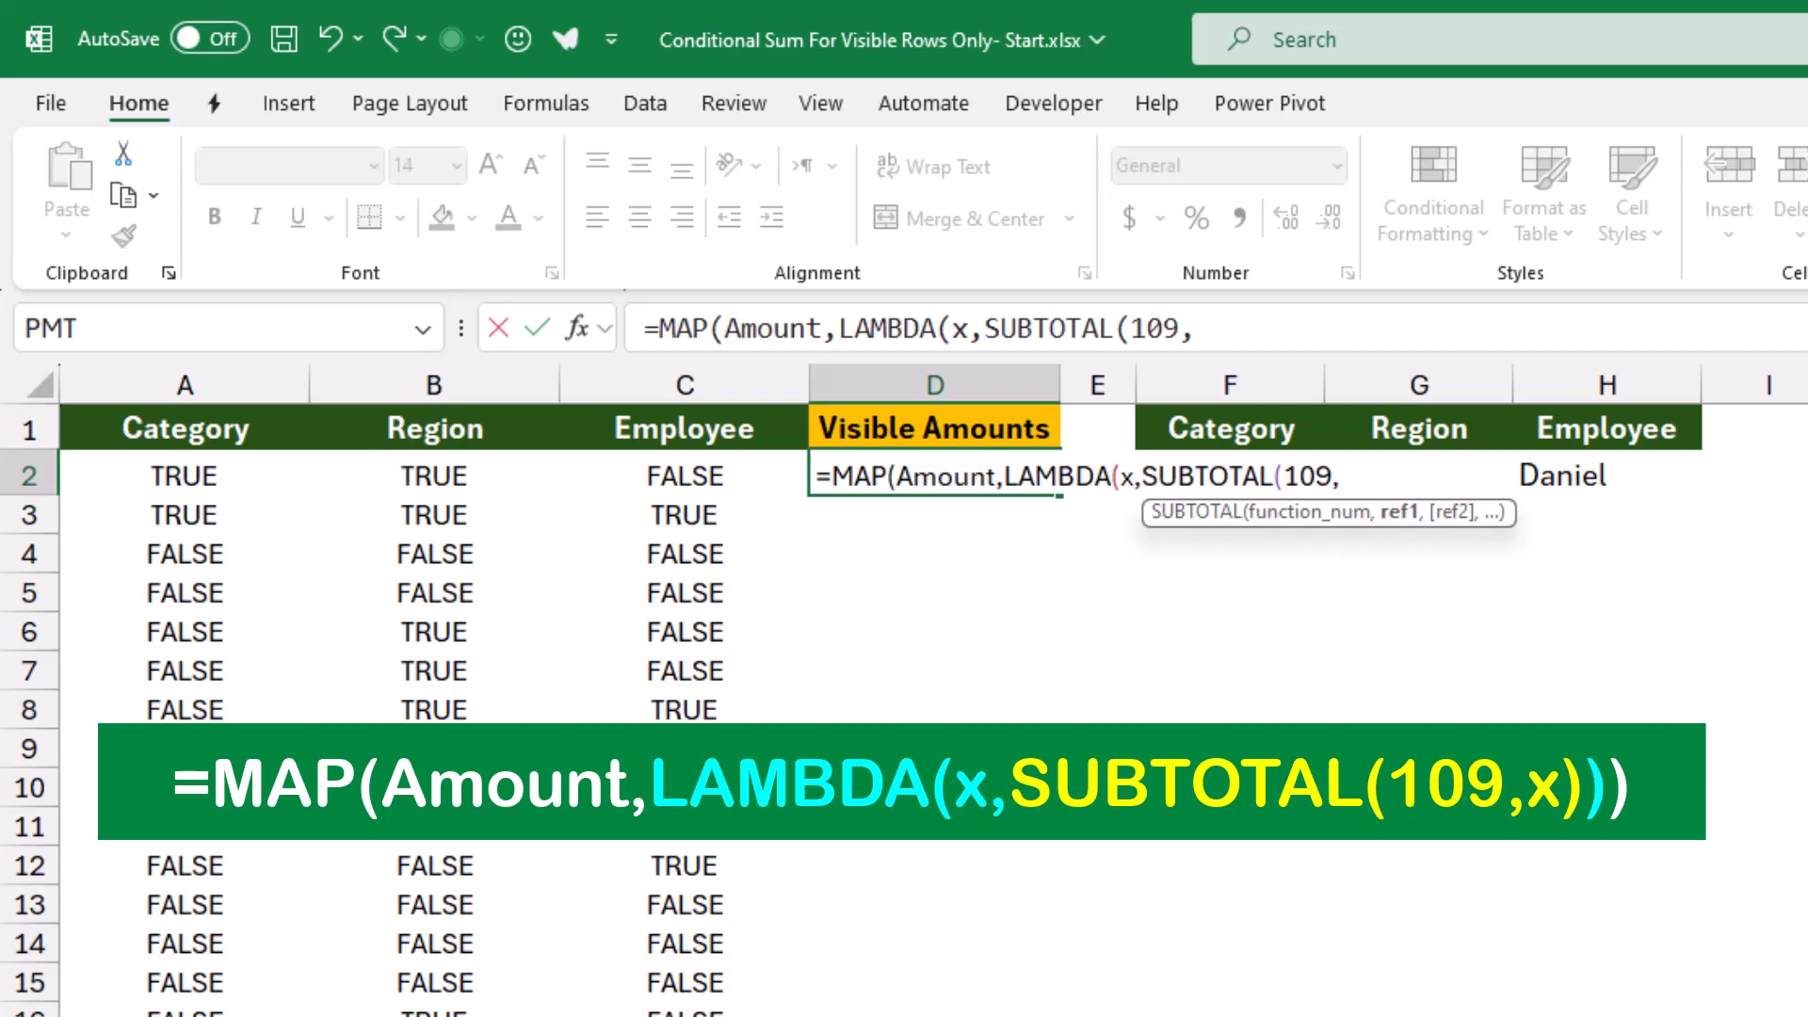
text(x)
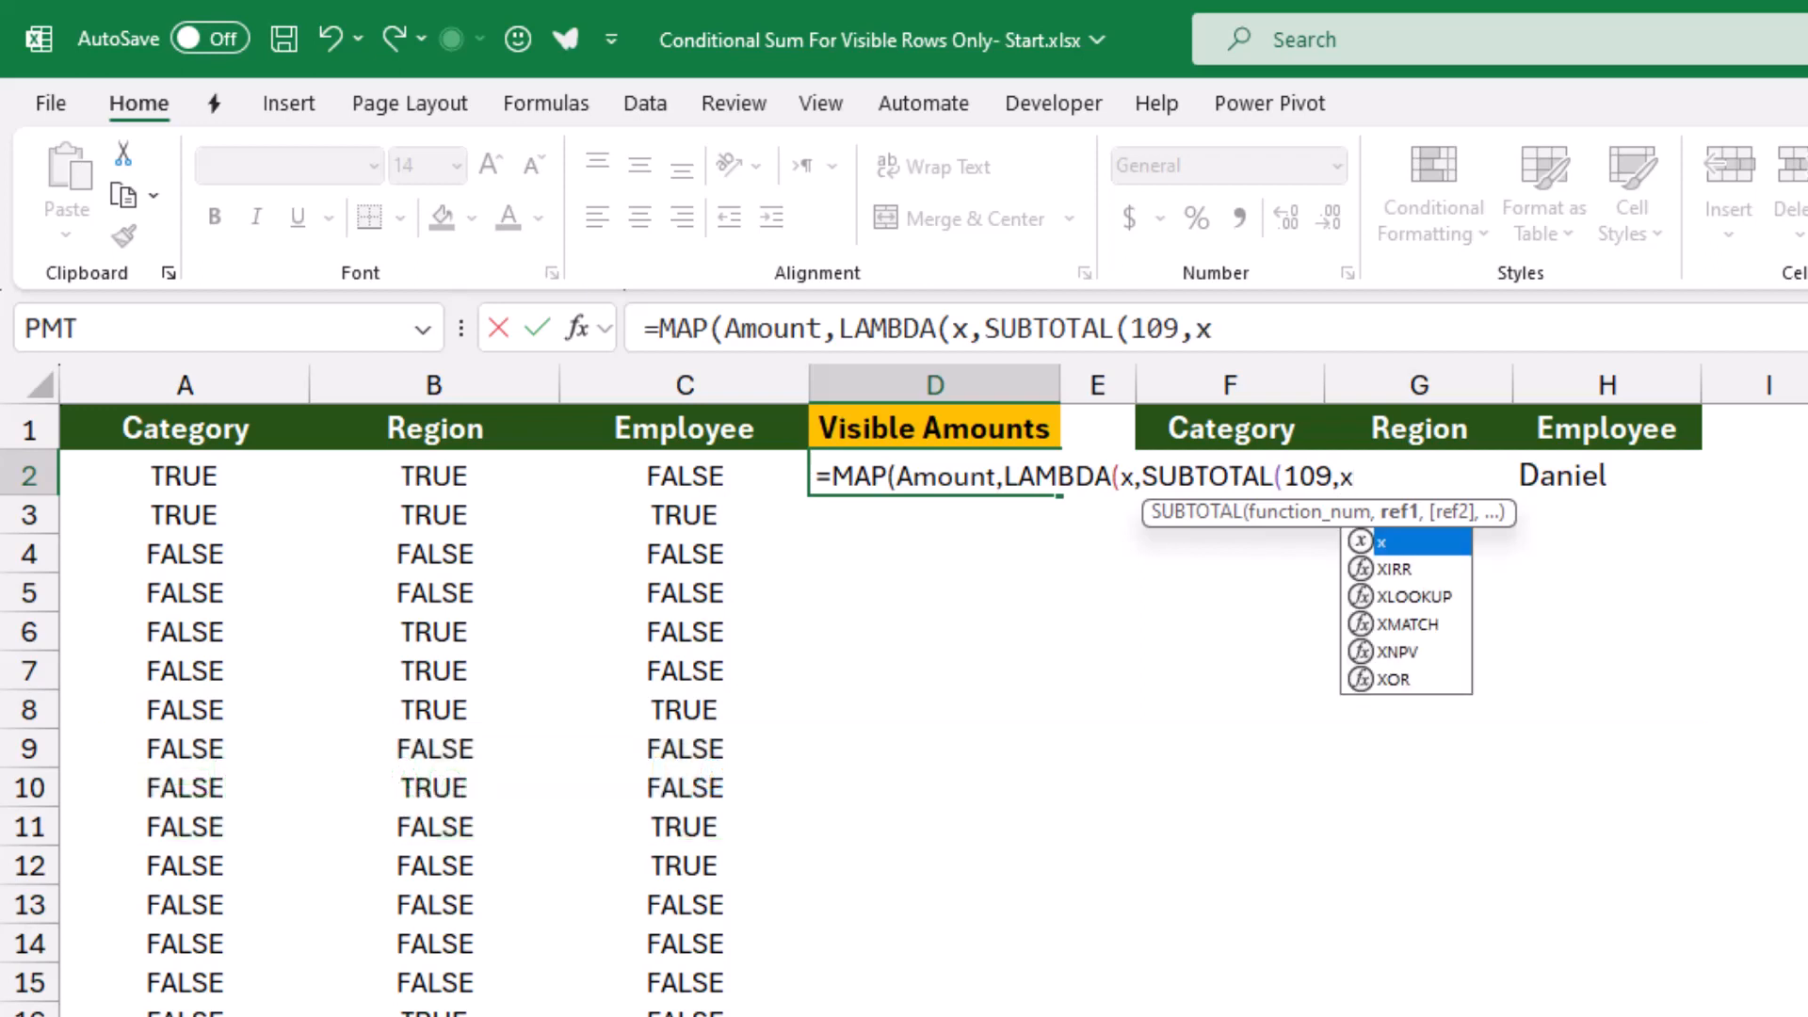
text()))
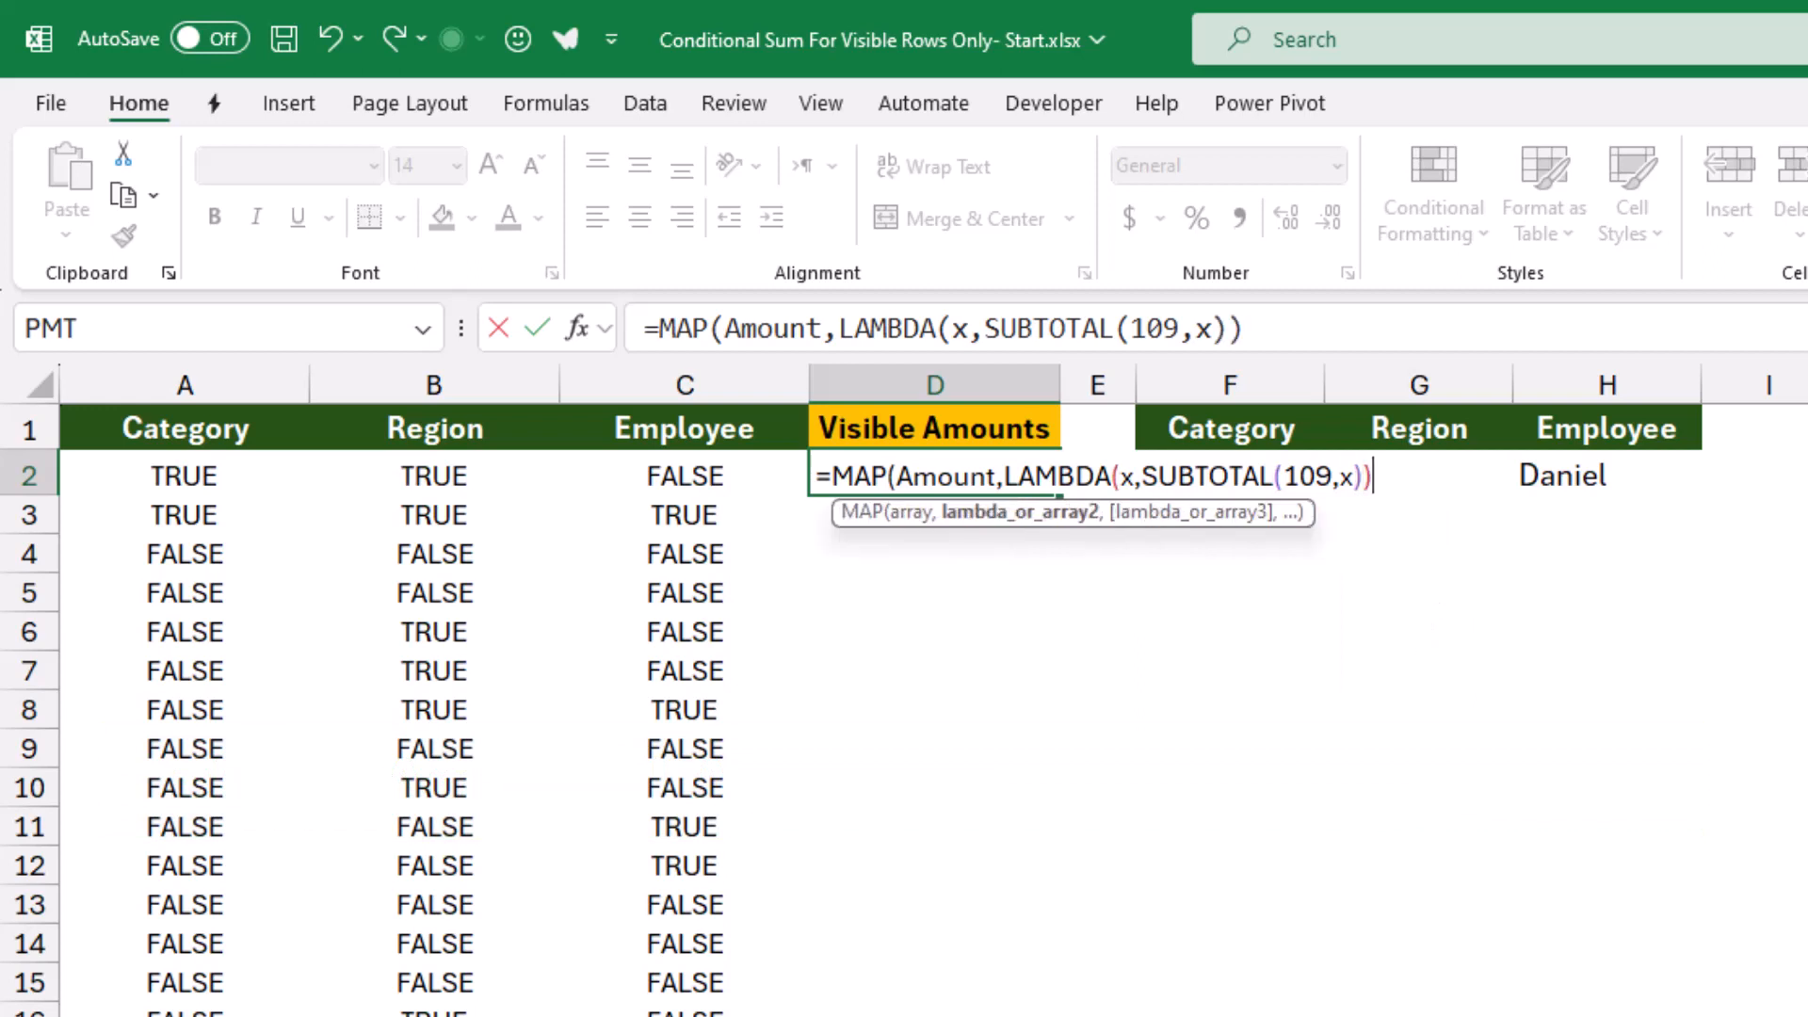
text())
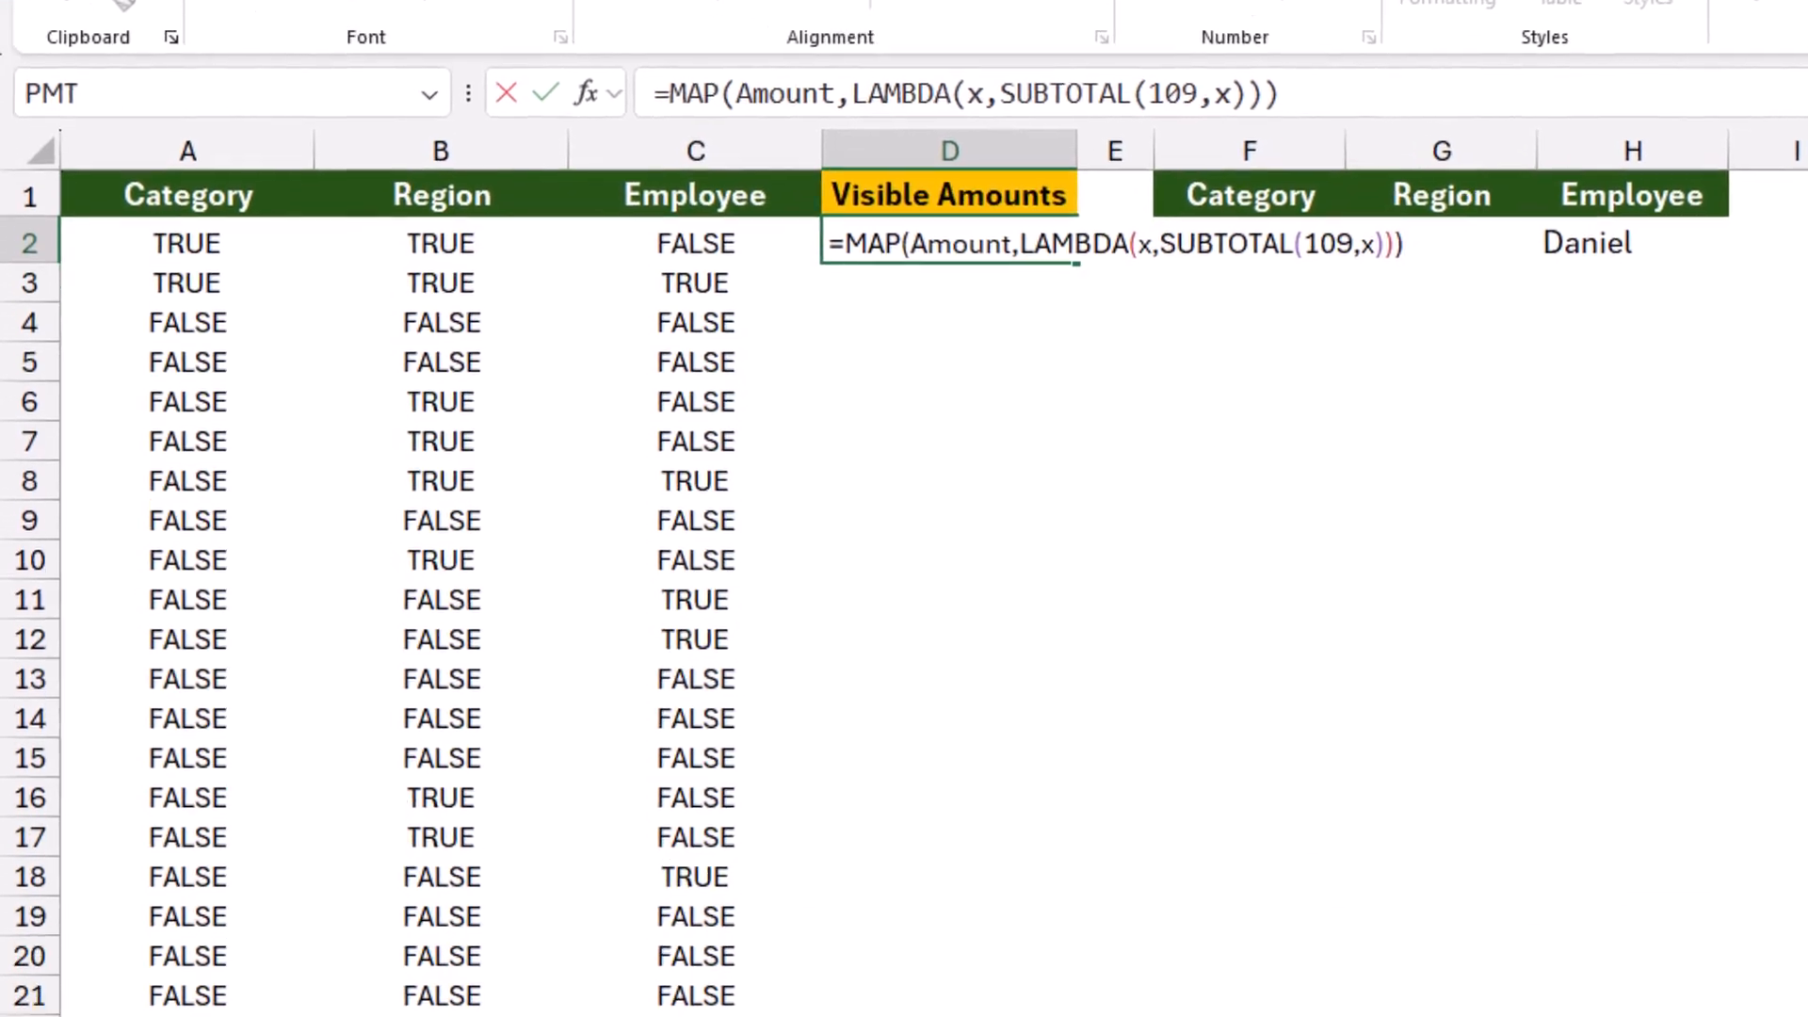
key(Return)
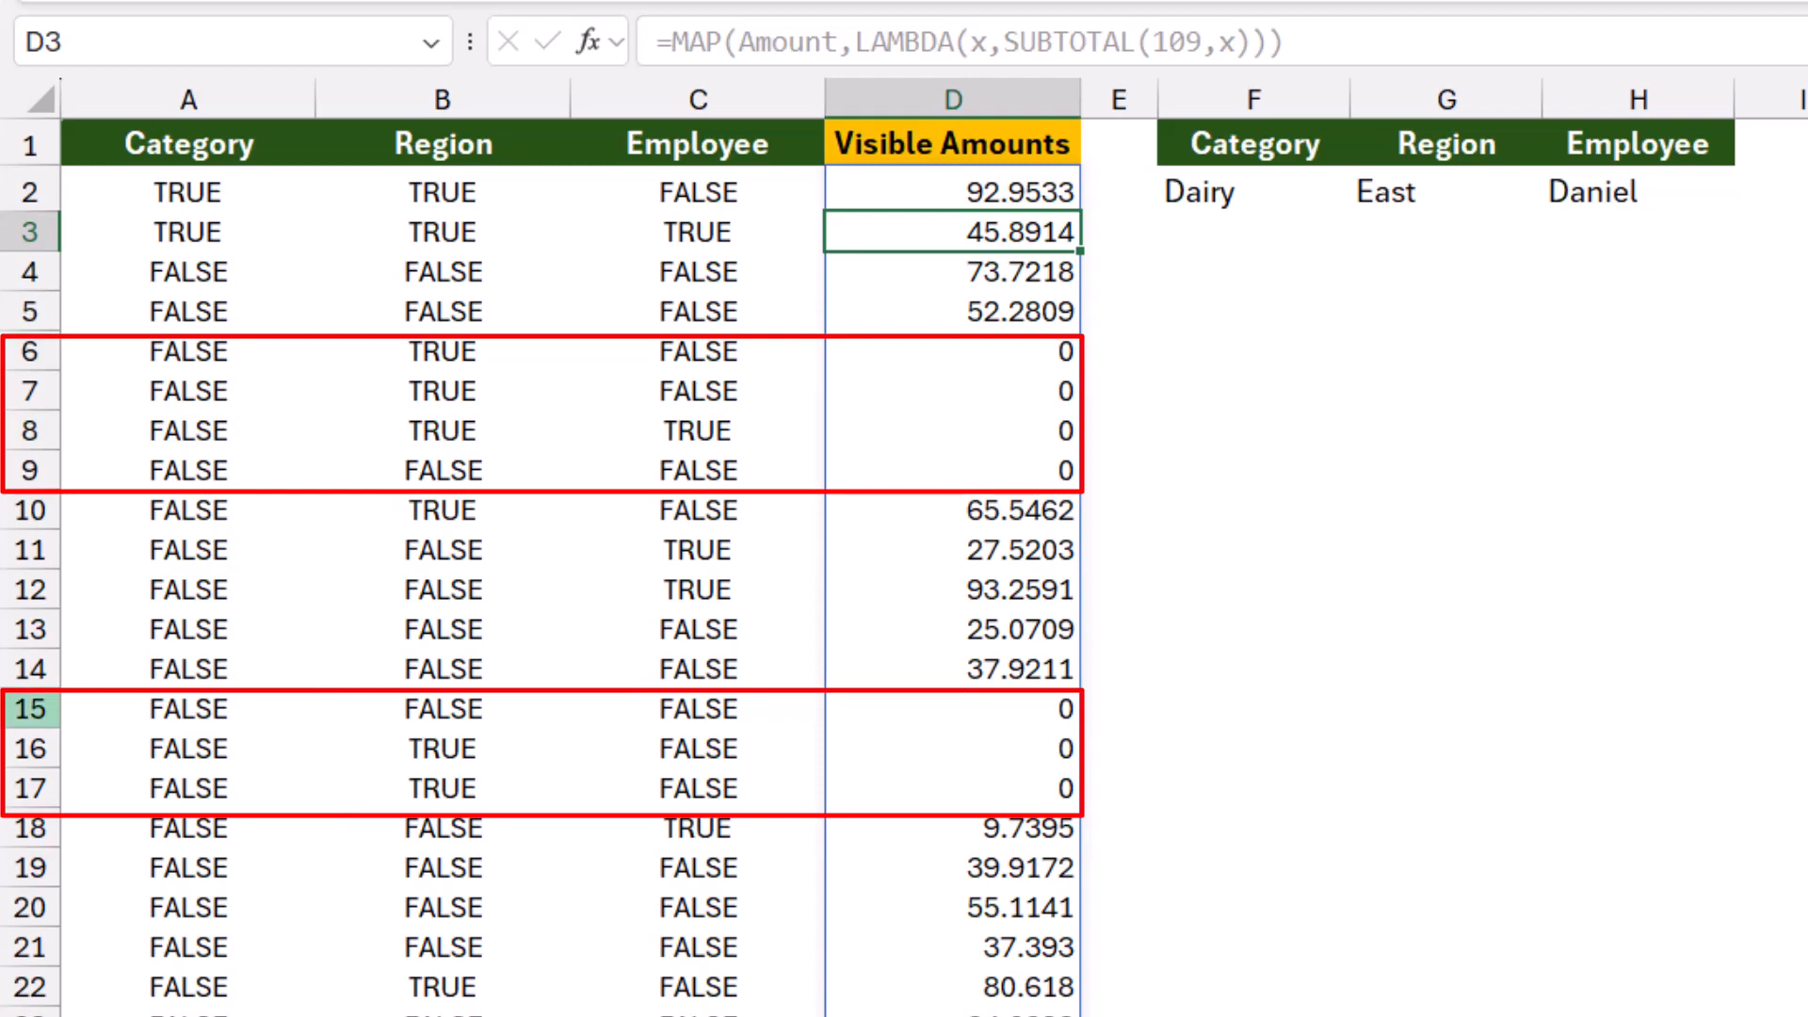
Examine the Visible Amounts results for hidden data rows, starting with rows 15 to 17 and continuing down the sheet.
click(30, 709)
drag(30, 709, 30, 788)
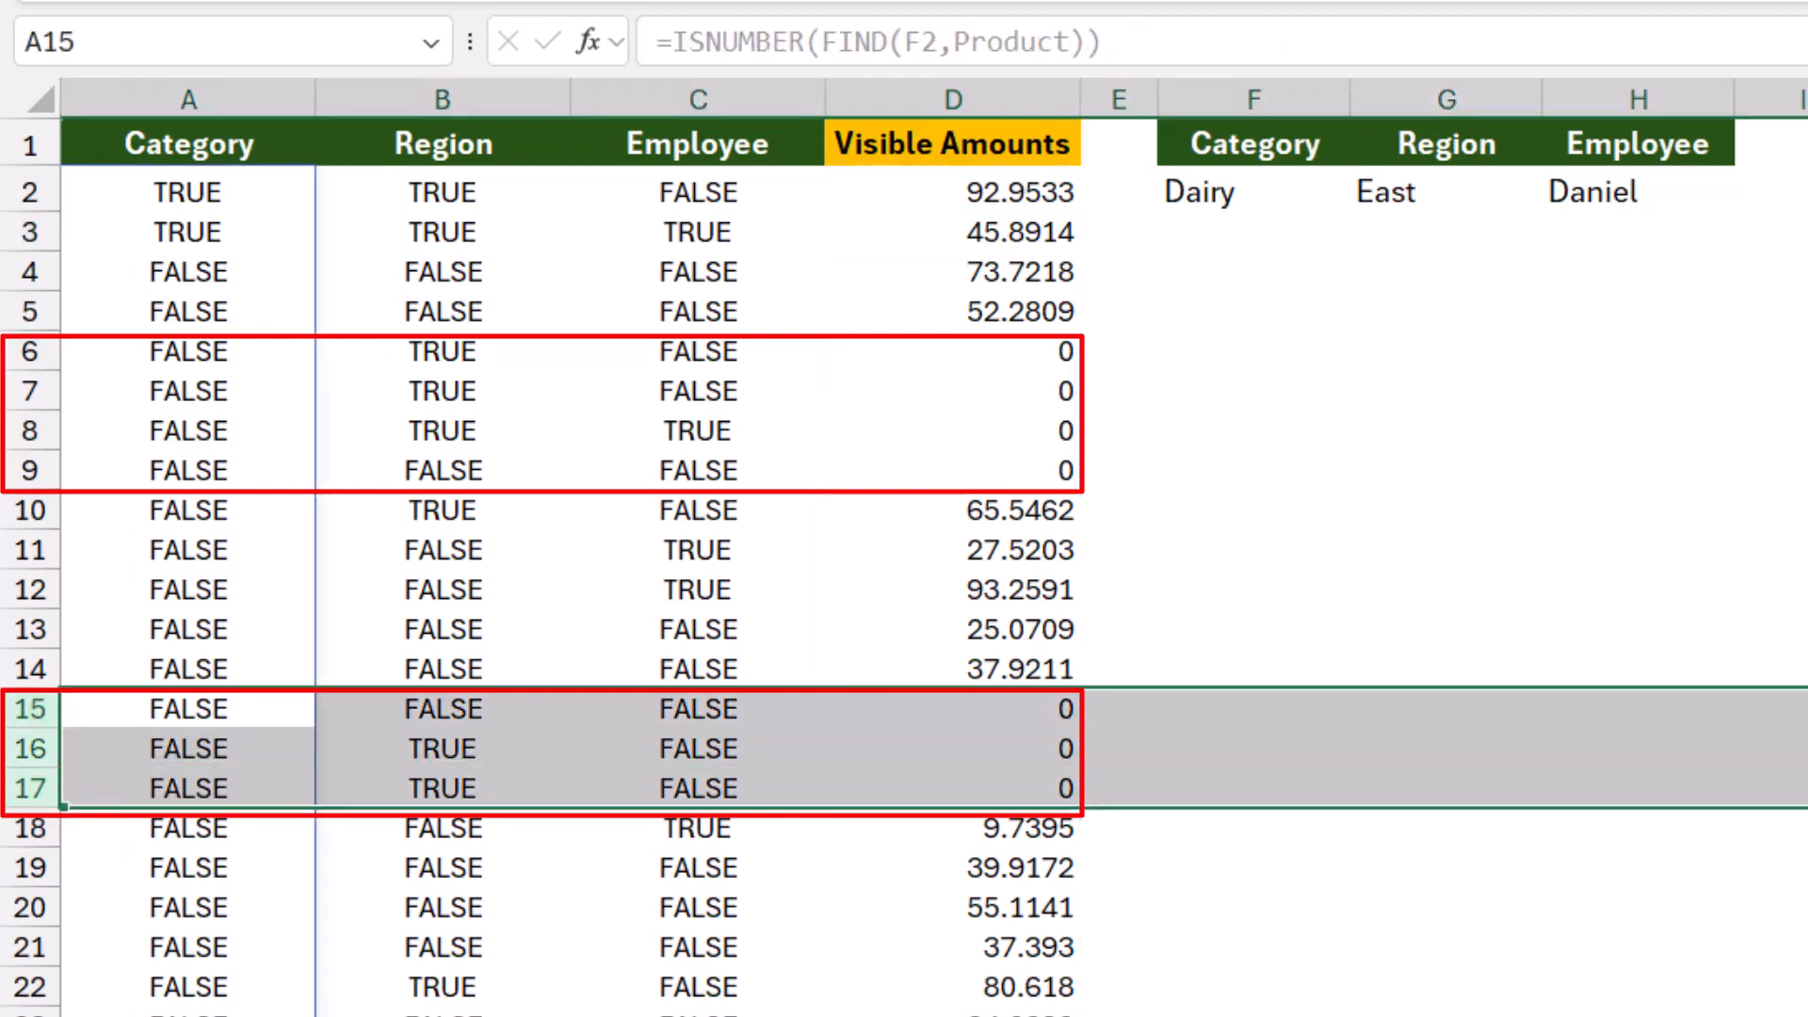
click(30, 709)
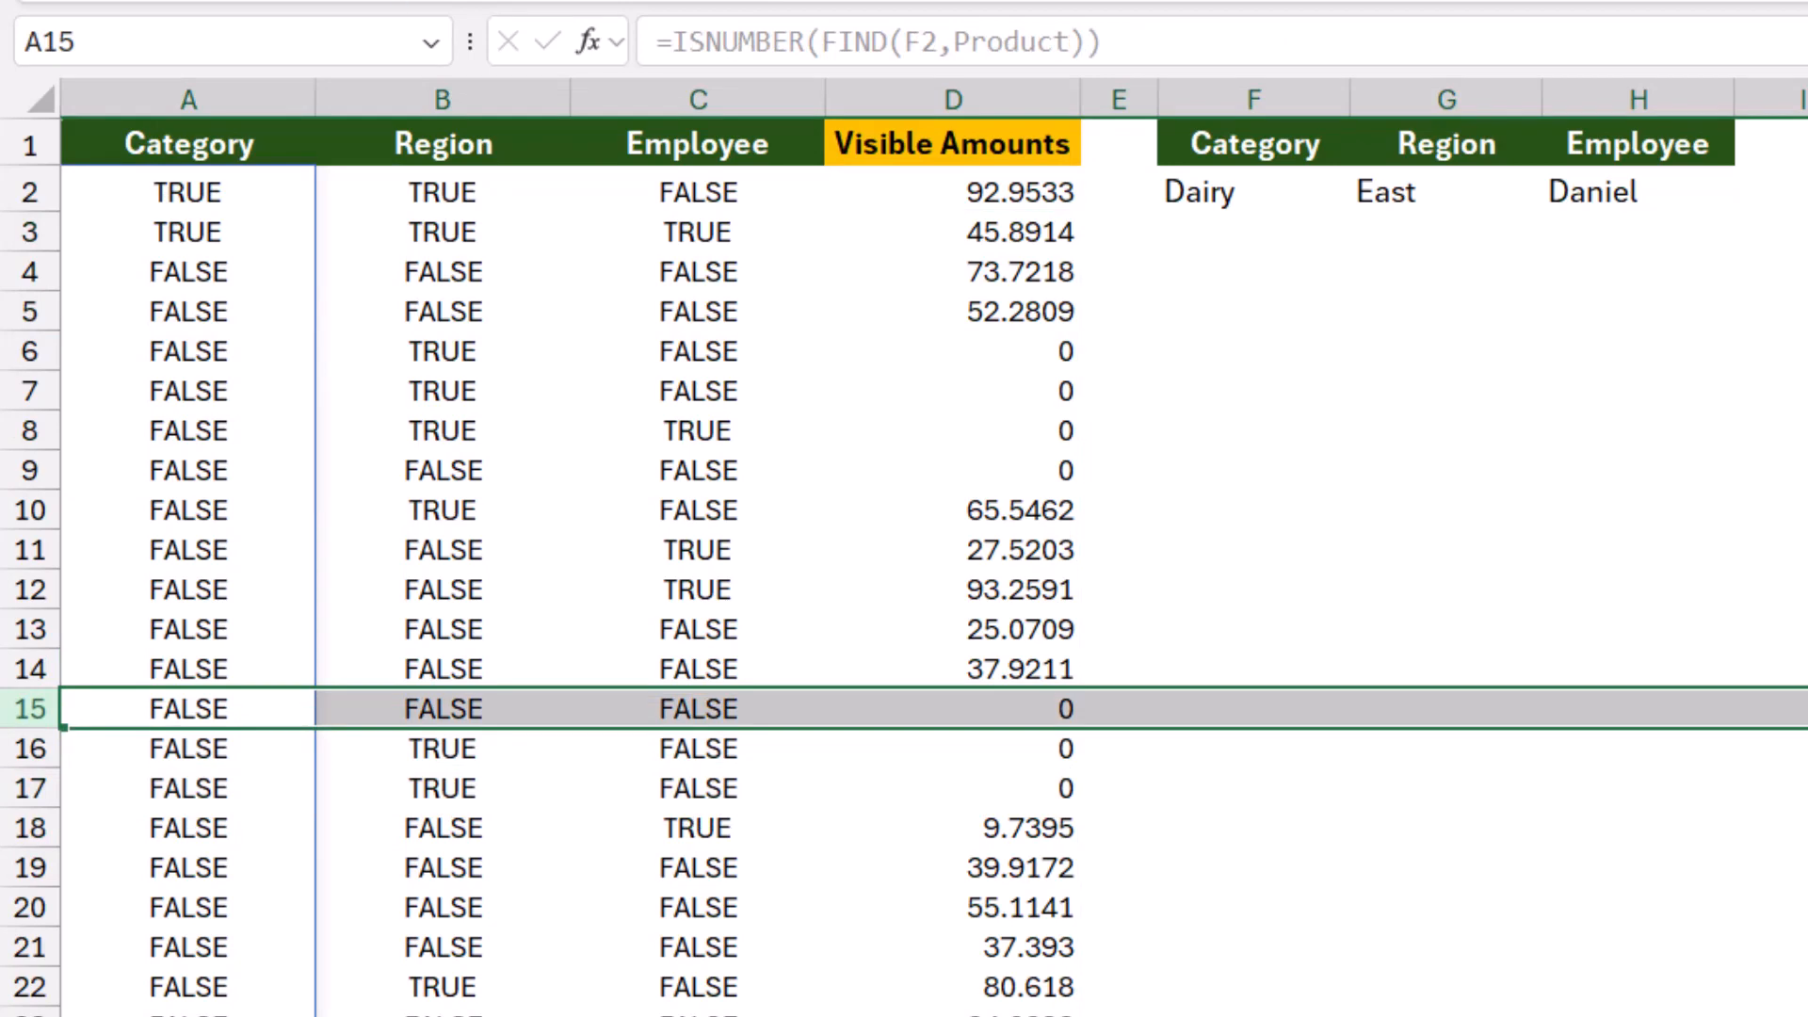
scroll(904, 565, down, 11)
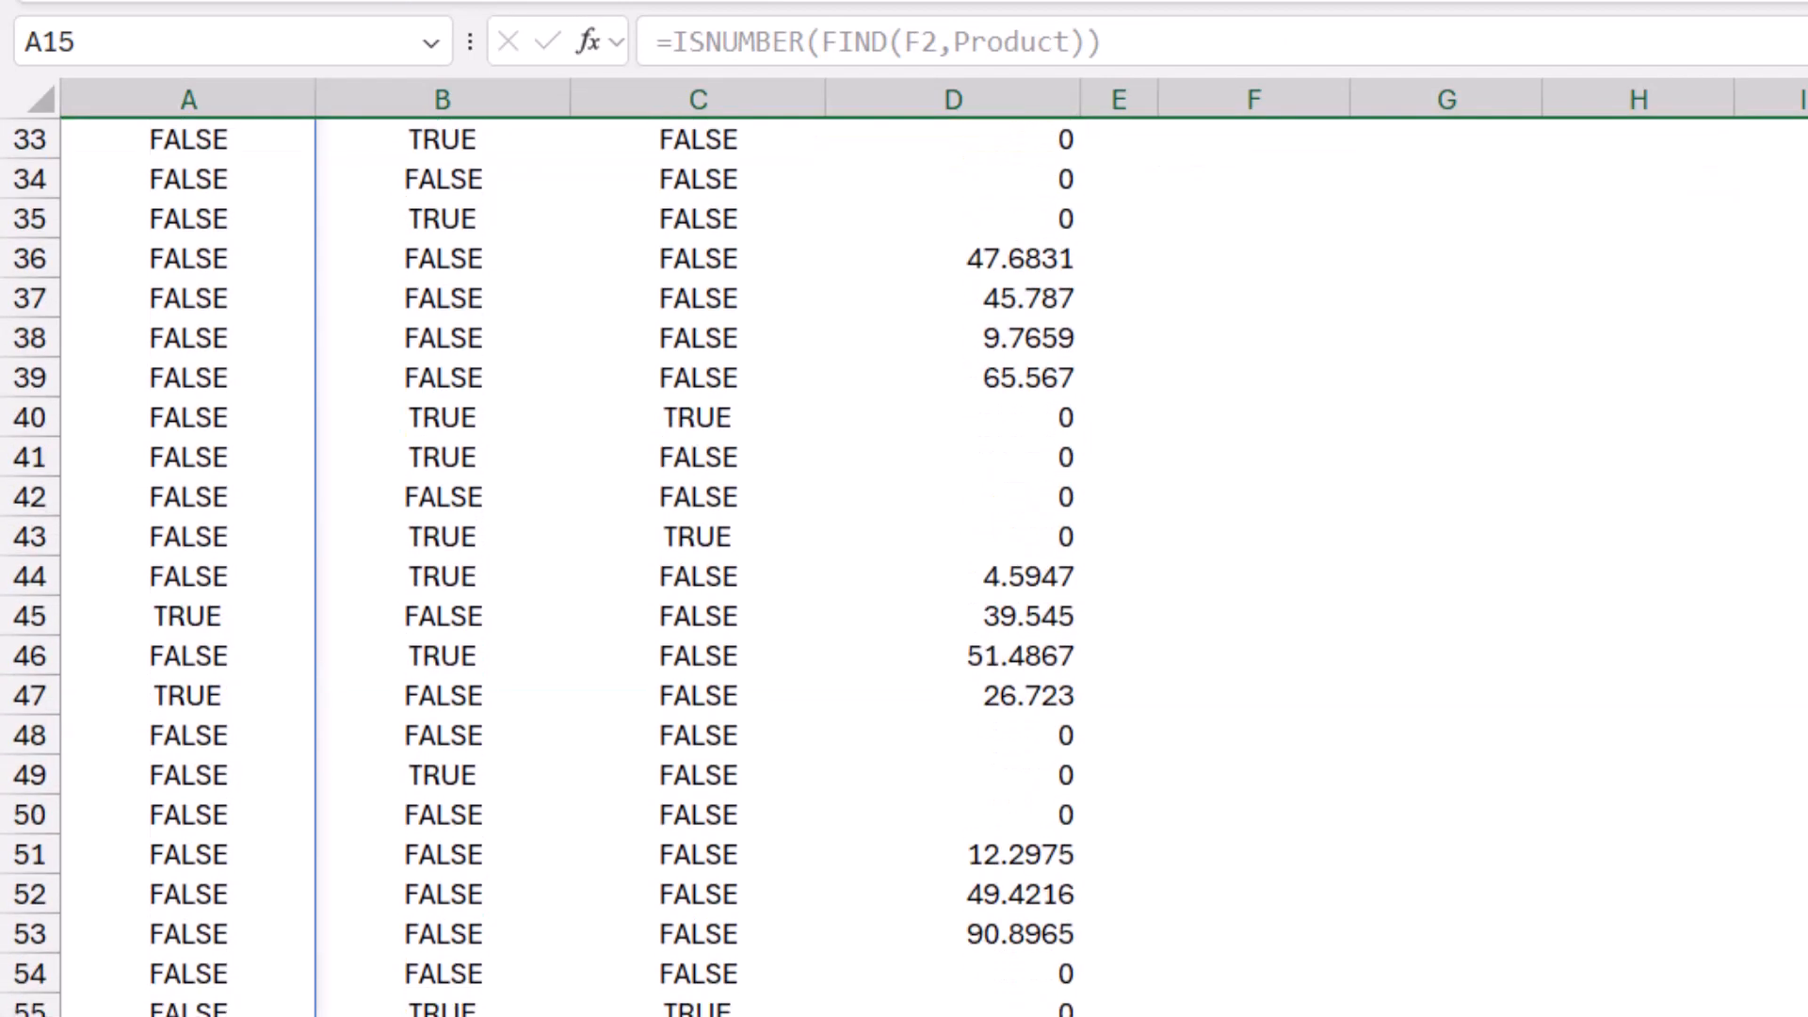
Show the Office Clipboard and copy ISNUMBER(FIND(F2,Product)) from the A2 formula without its equals sign, leaving the formula unchanged.
key(ctrl+Home)
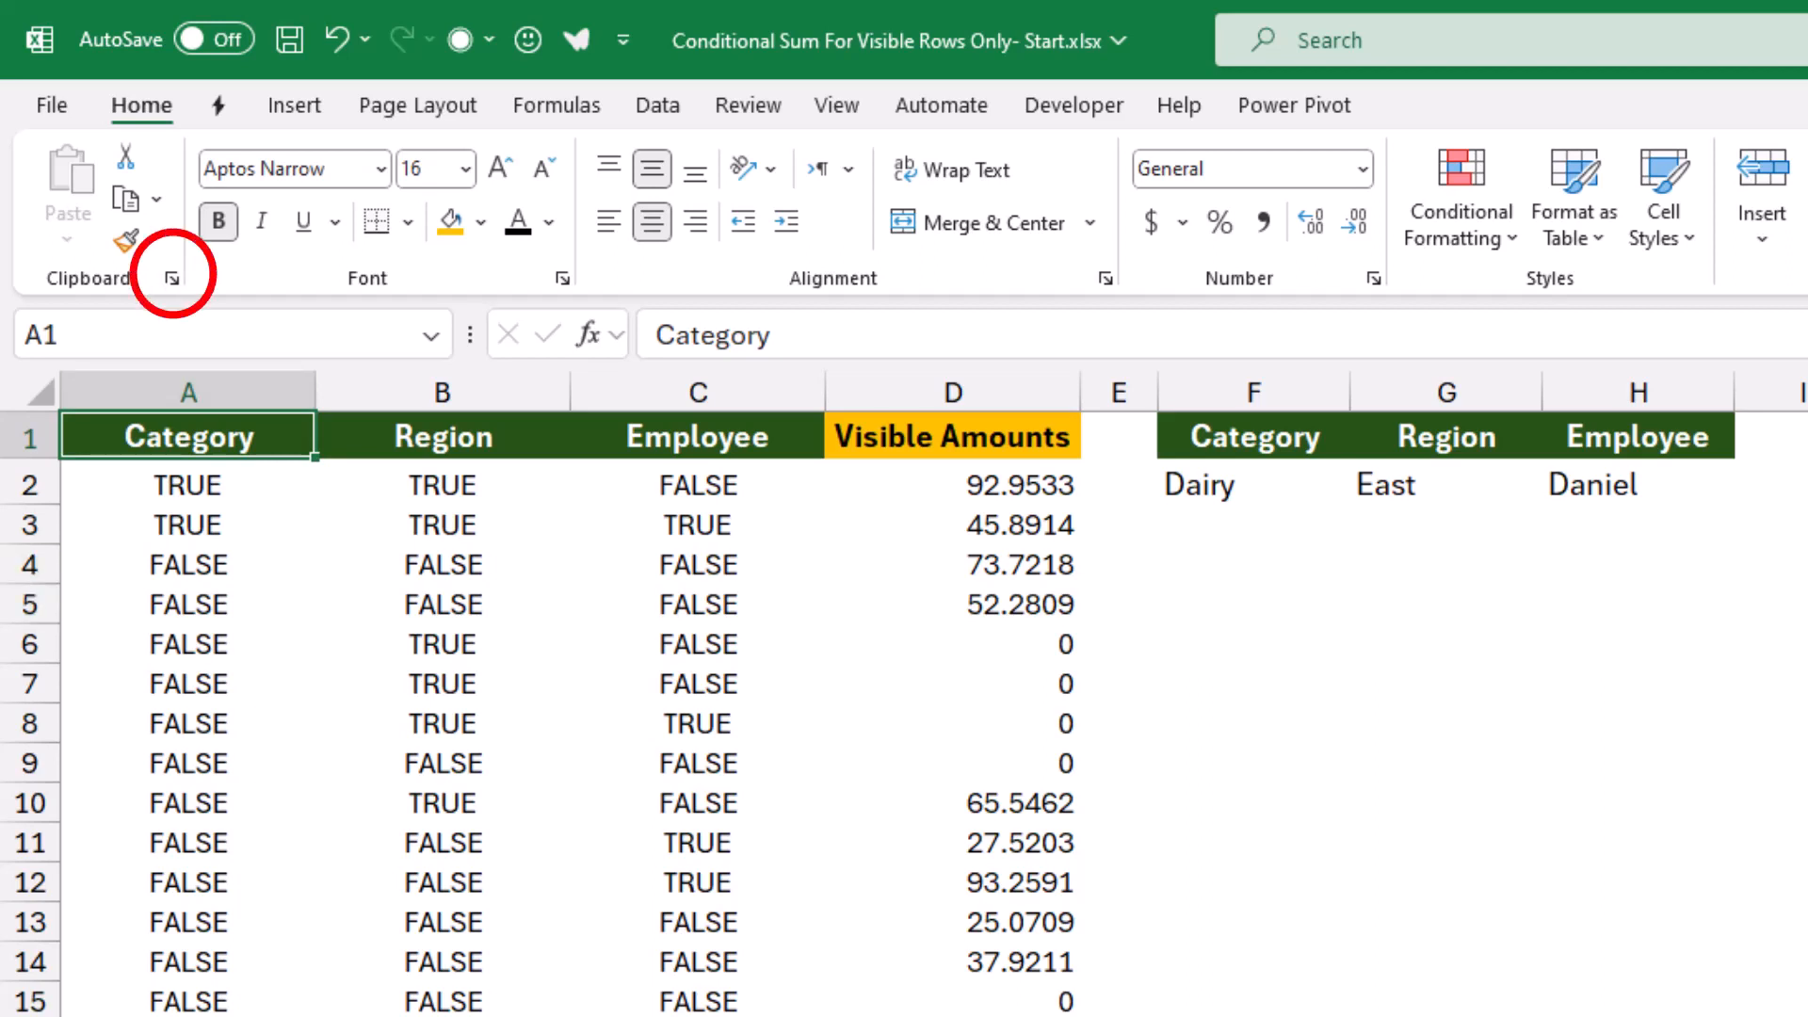
click(172, 278)
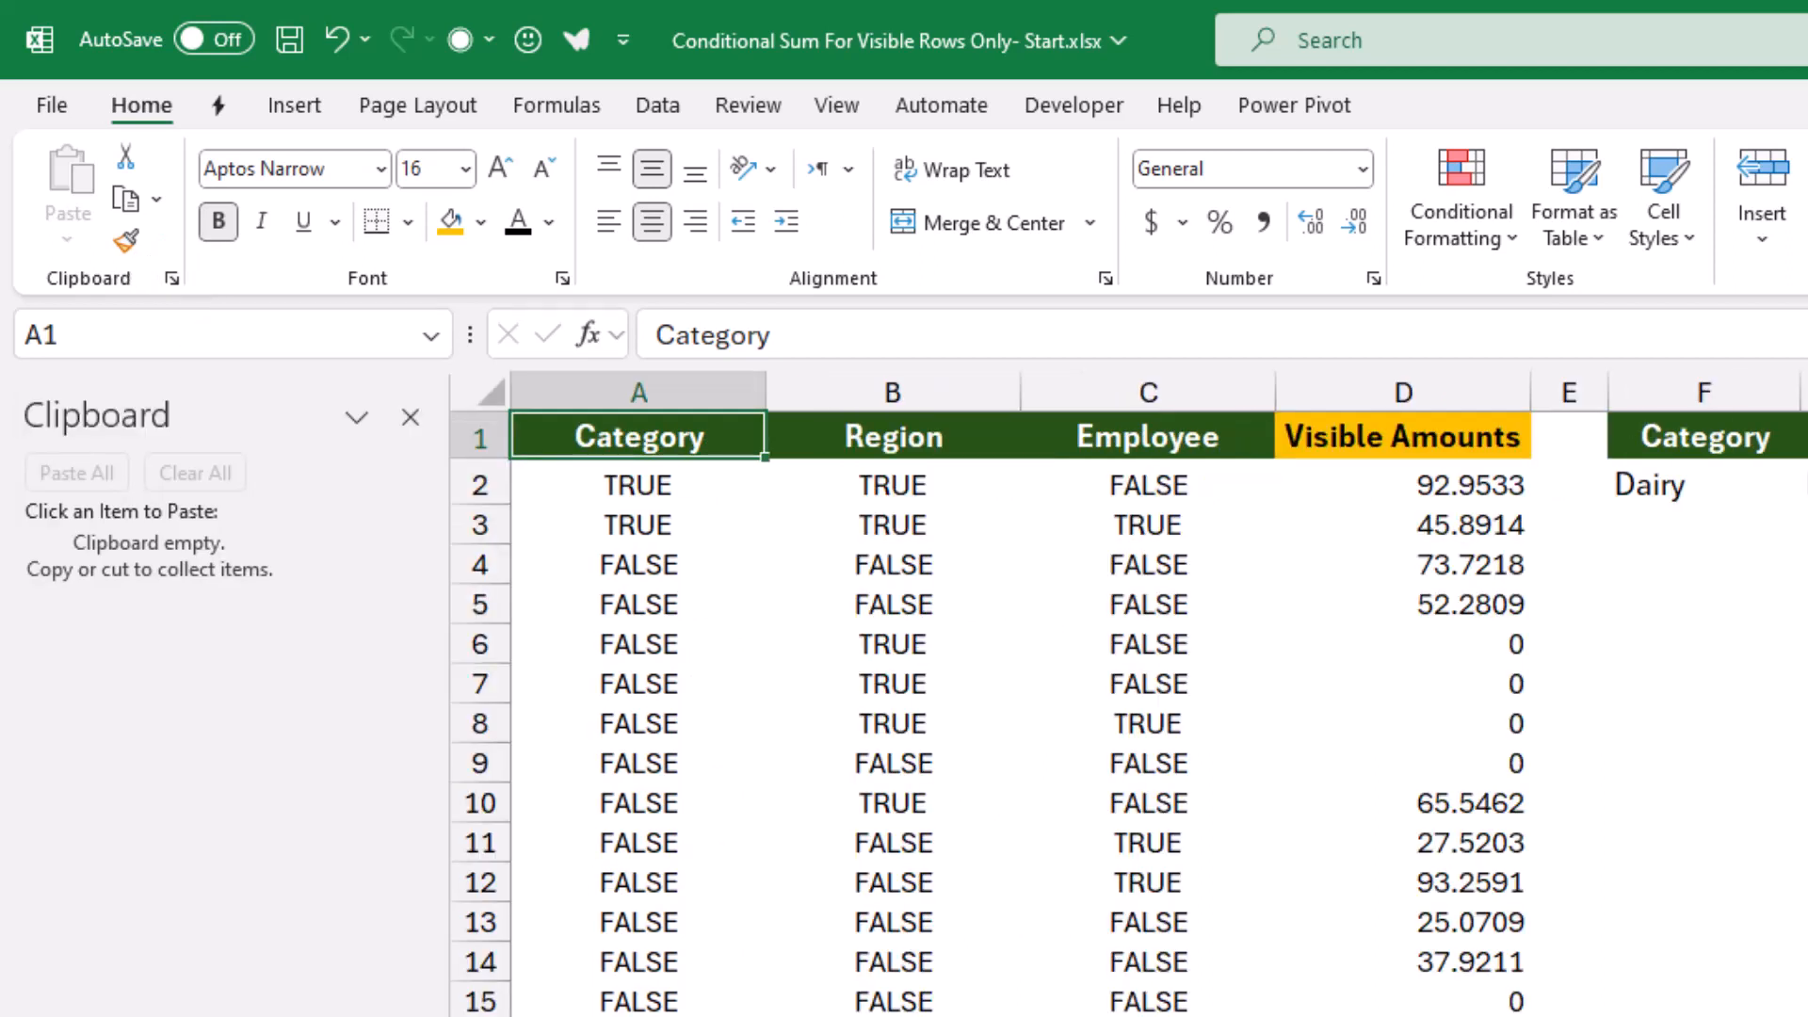
click(639, 484)
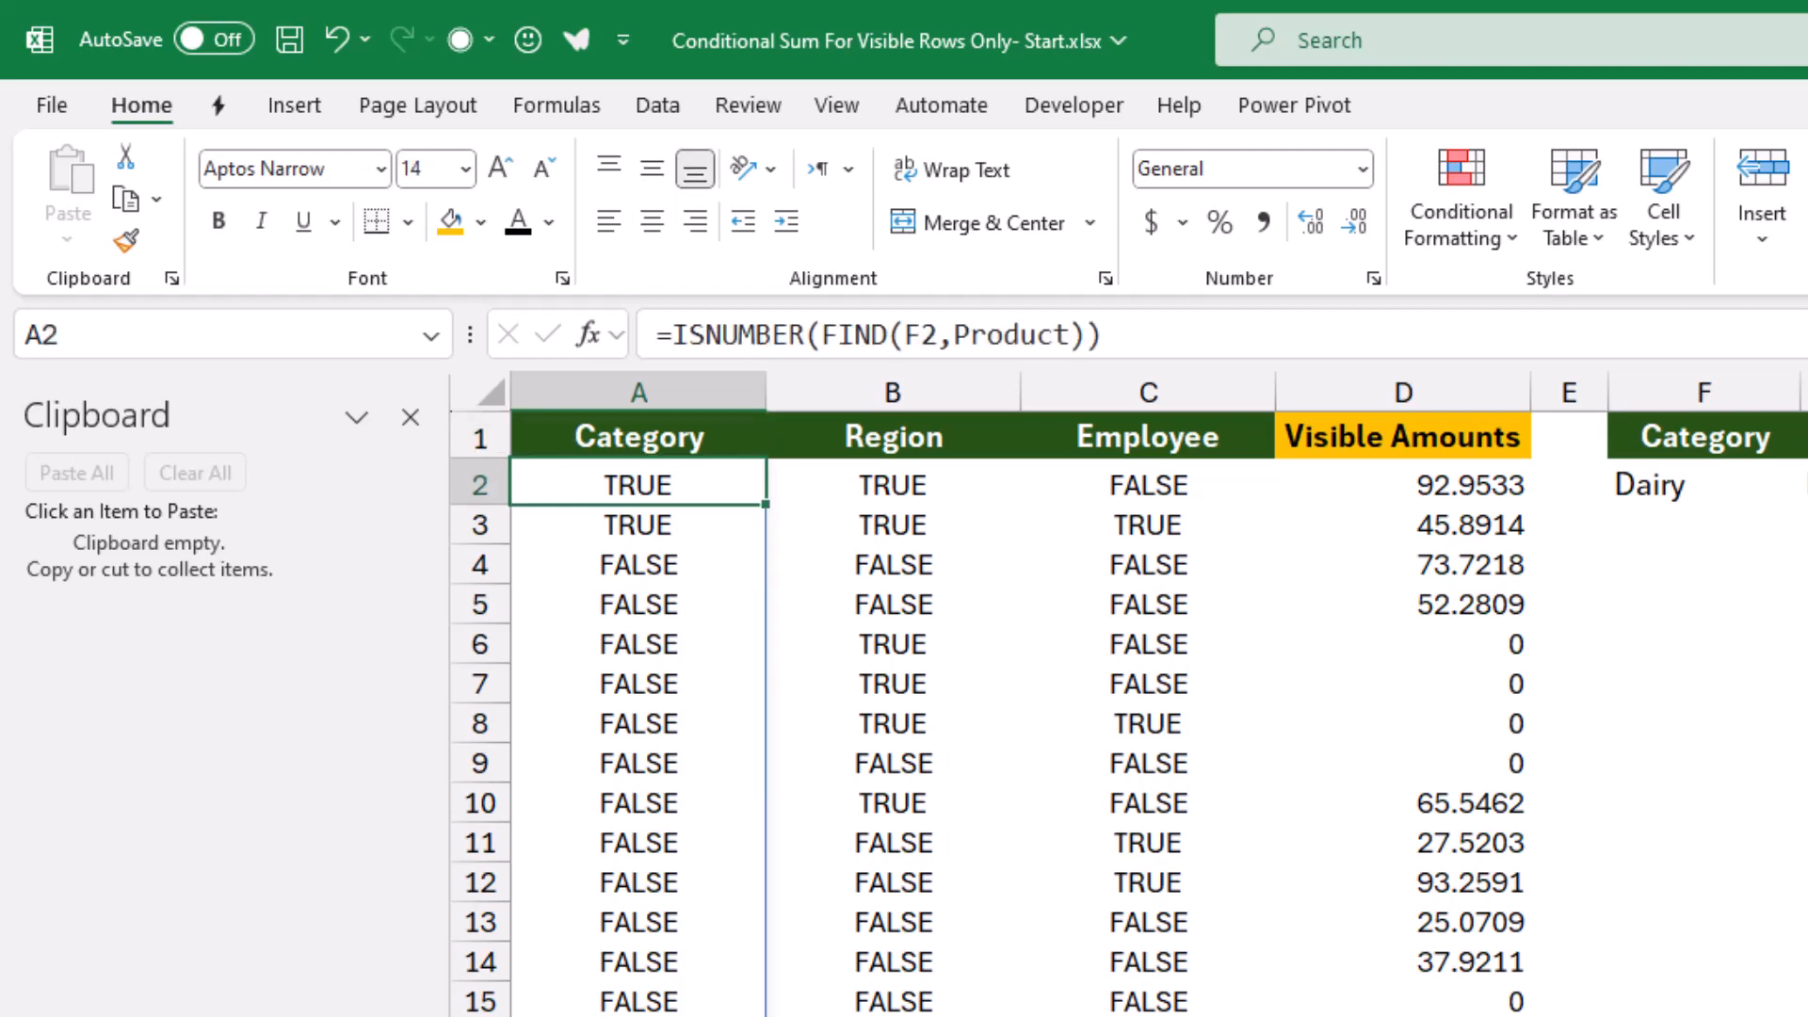
drag(1104, 336, 674, 335)
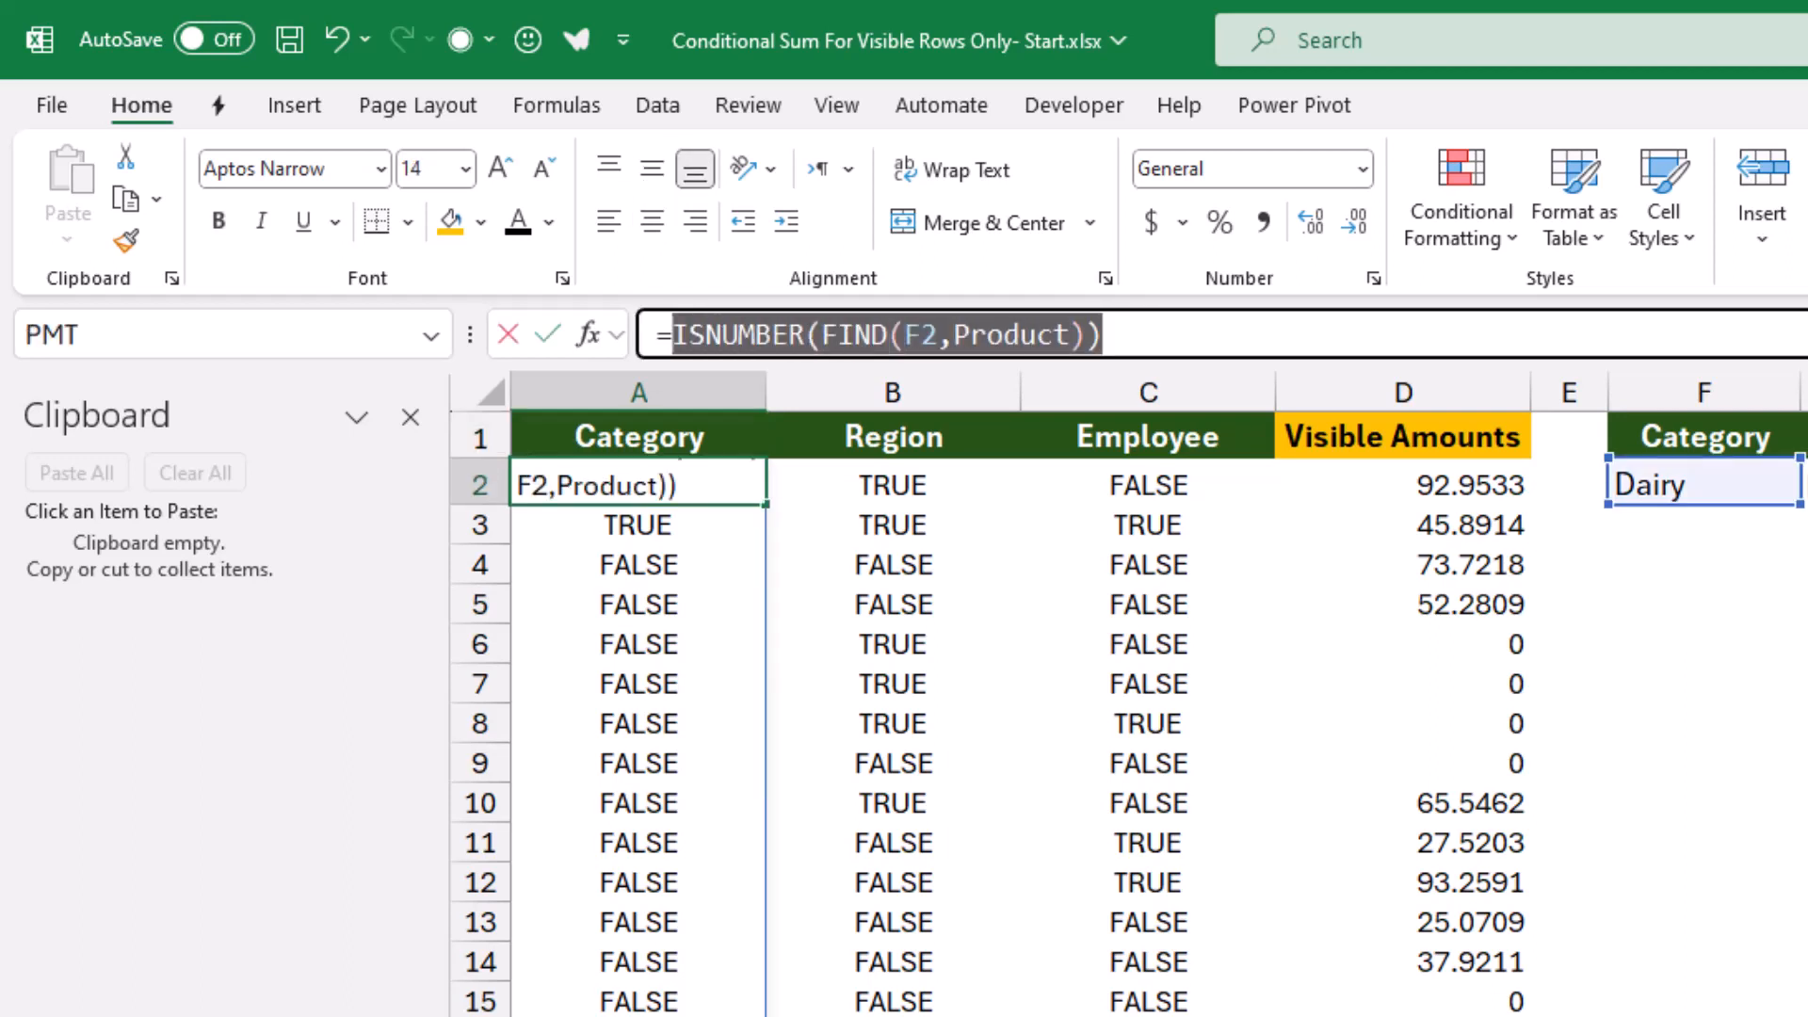
key(ctrl+c)
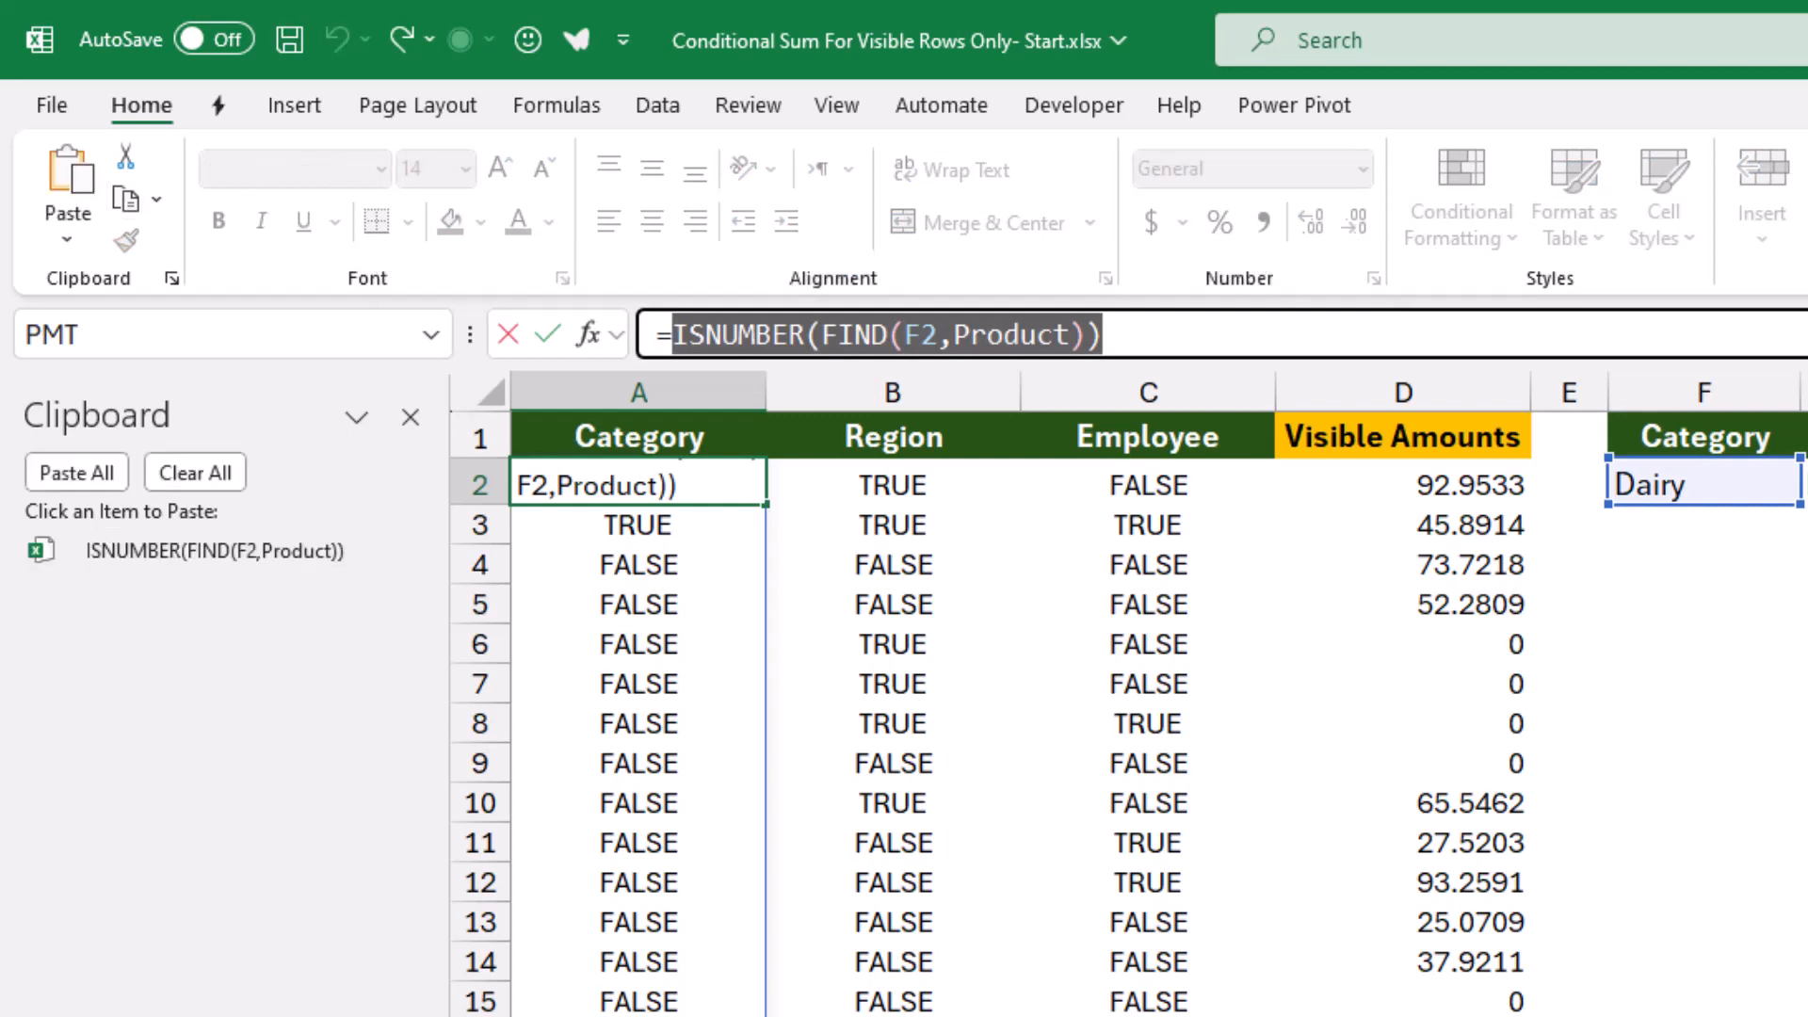
key(Escape)
Copy (Region=G2) from the B2 formula and (Employee=H2) from the C2 formula to the clipboard, each without its equals sign.
click(892, 485)
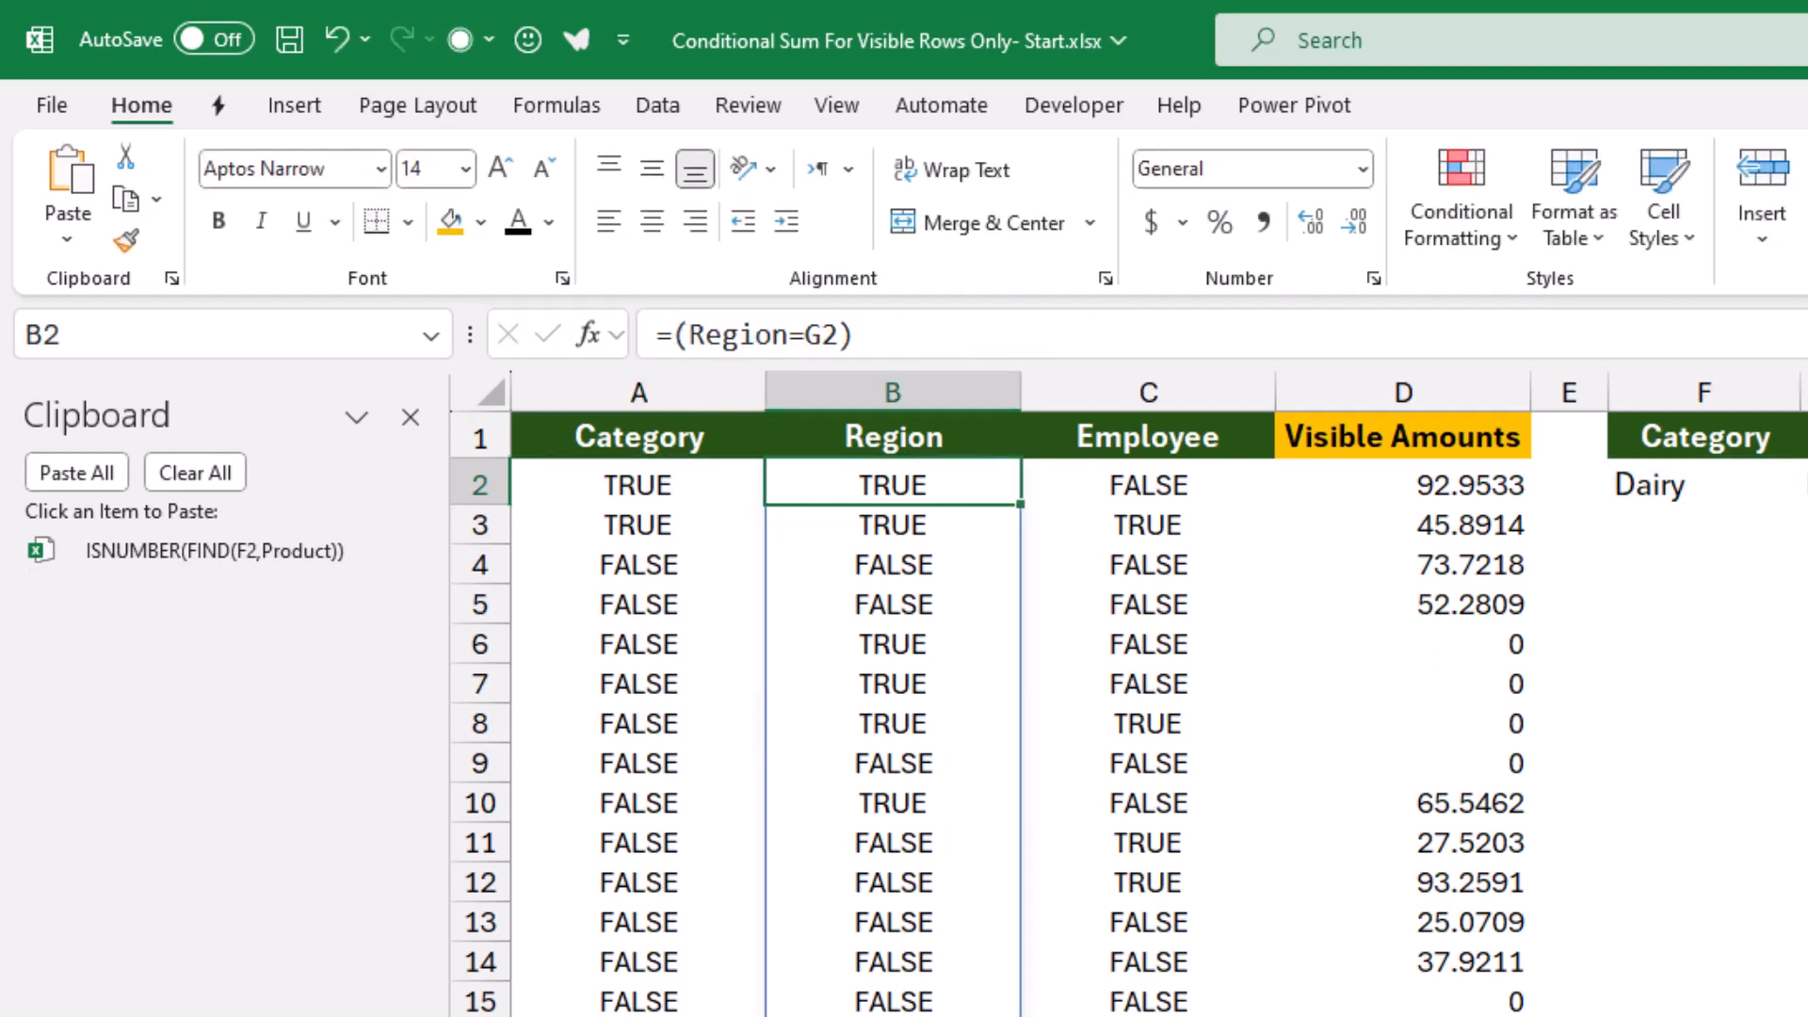
drag(855, 336, 675, 335)
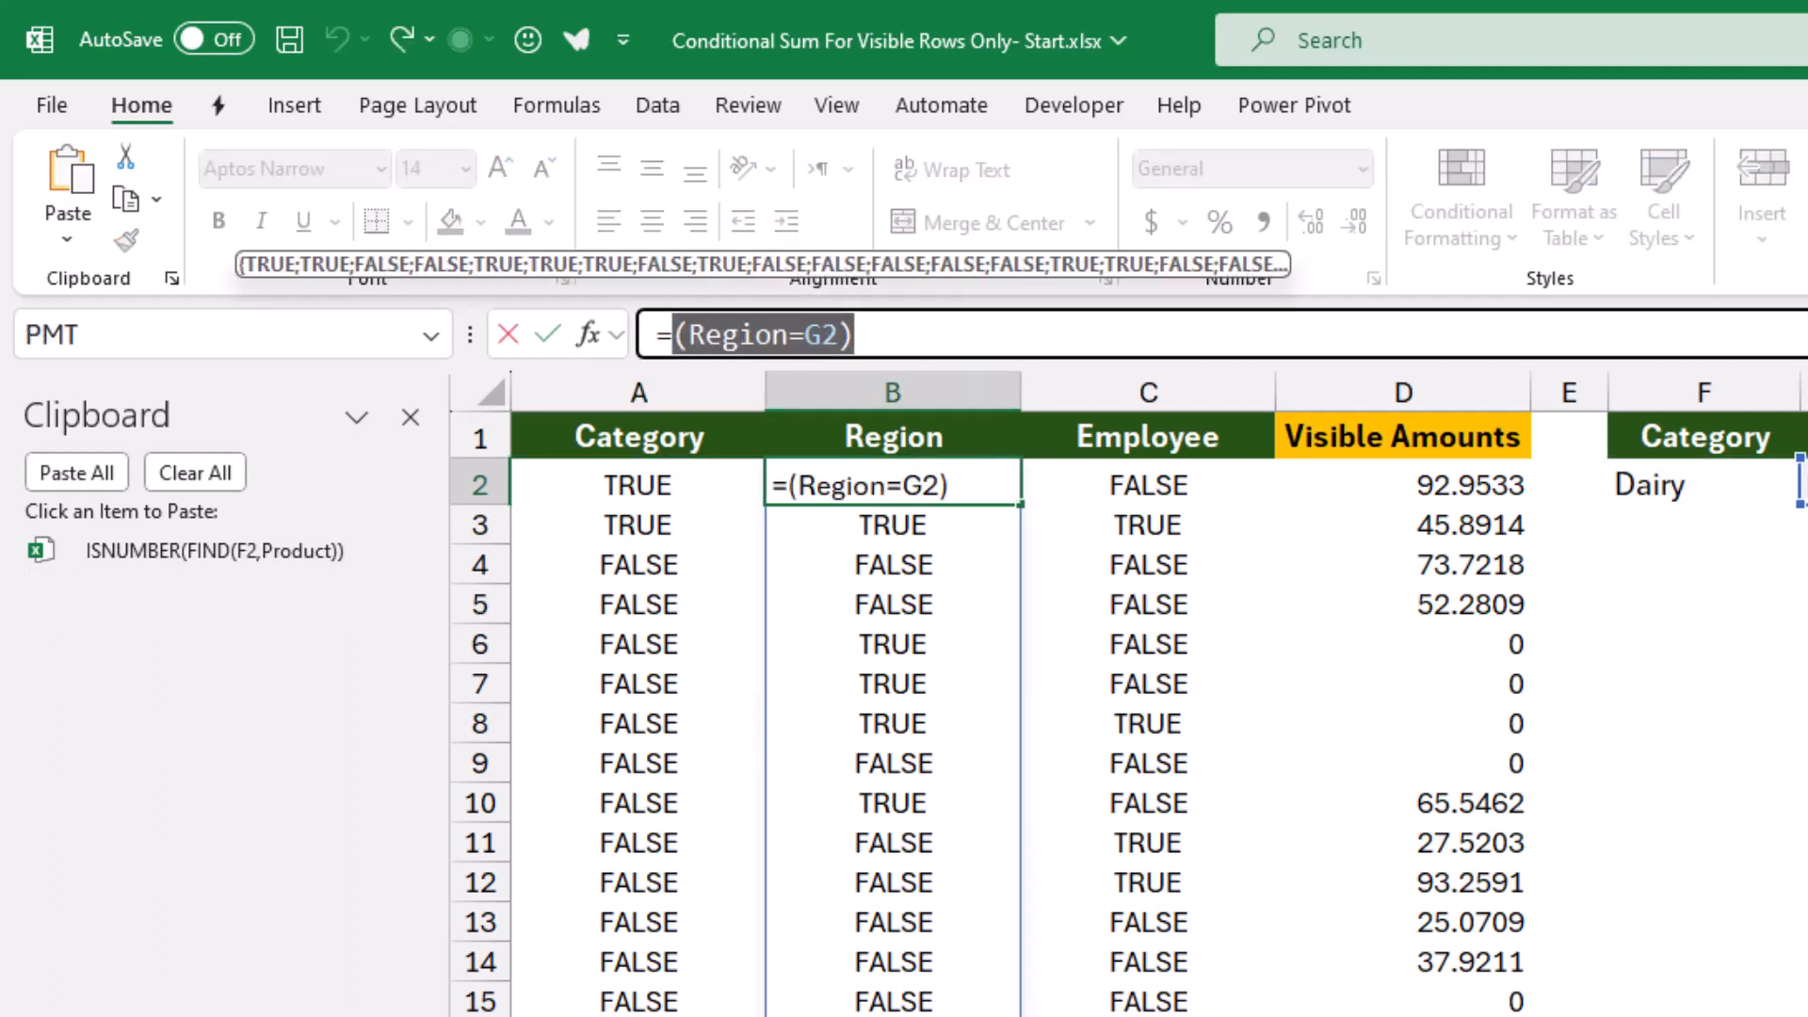
key(ctrl+c)
key(Escape)
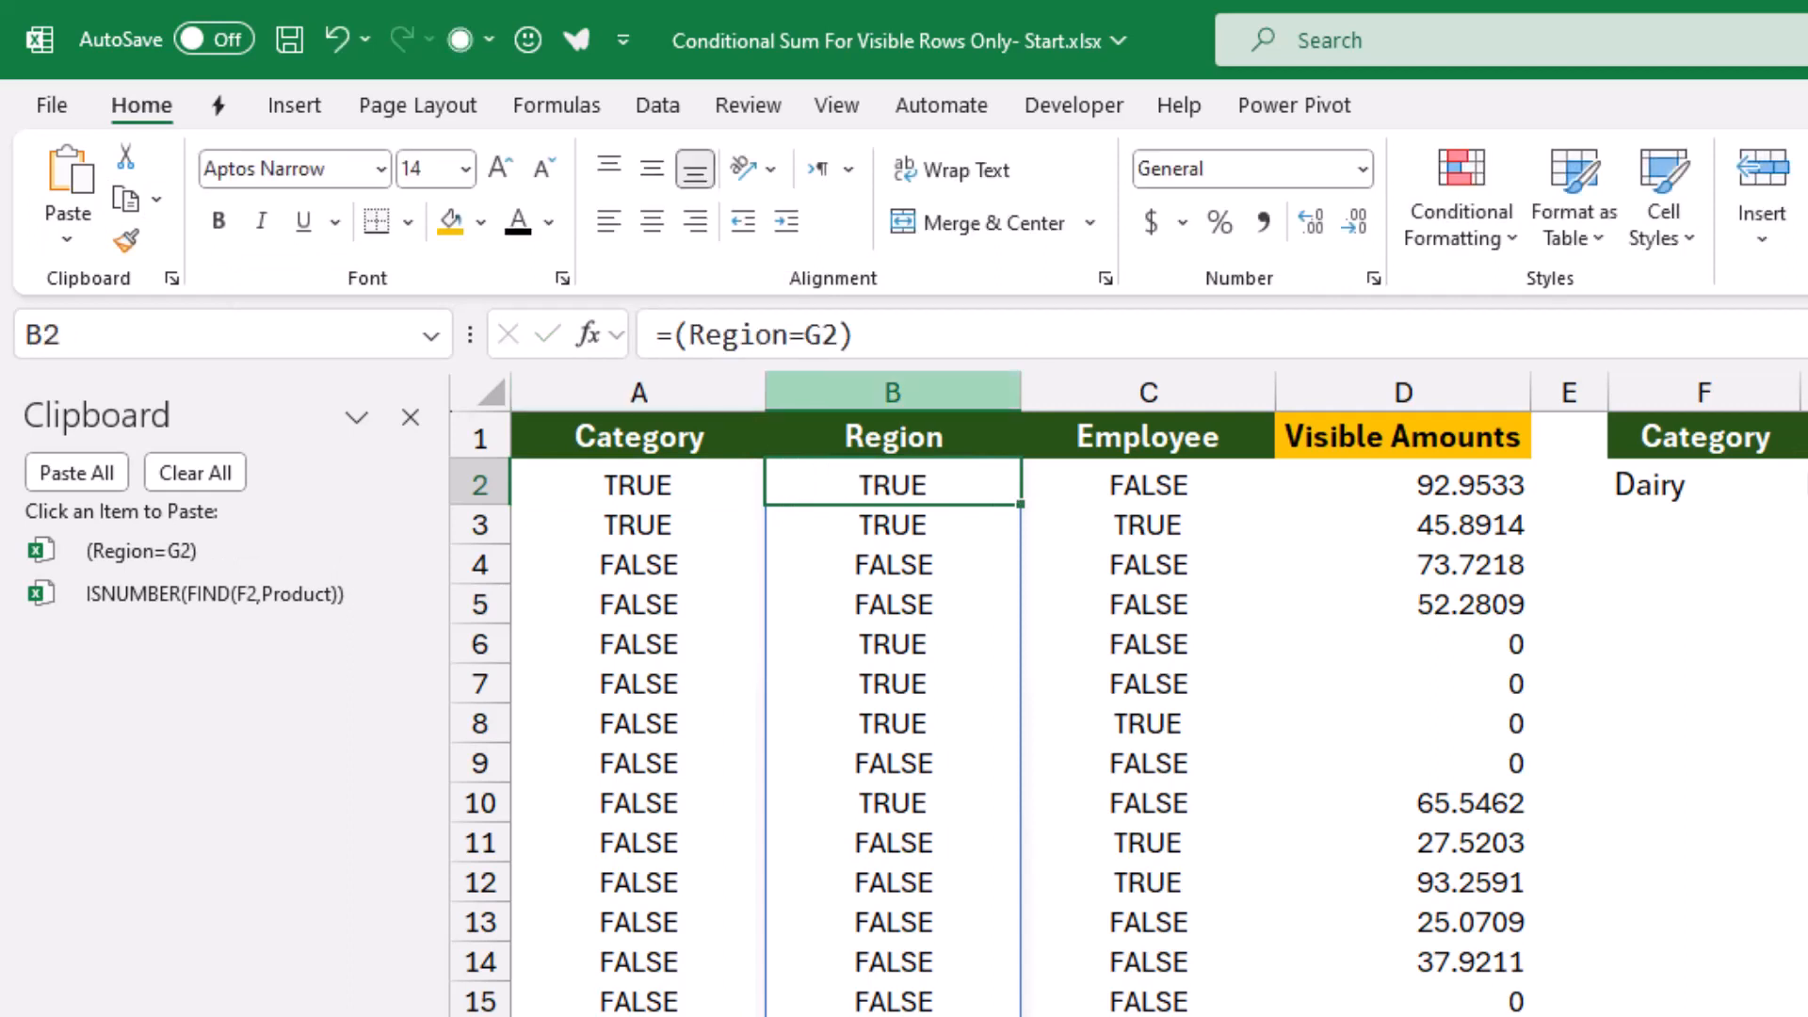
click(1148, 485)
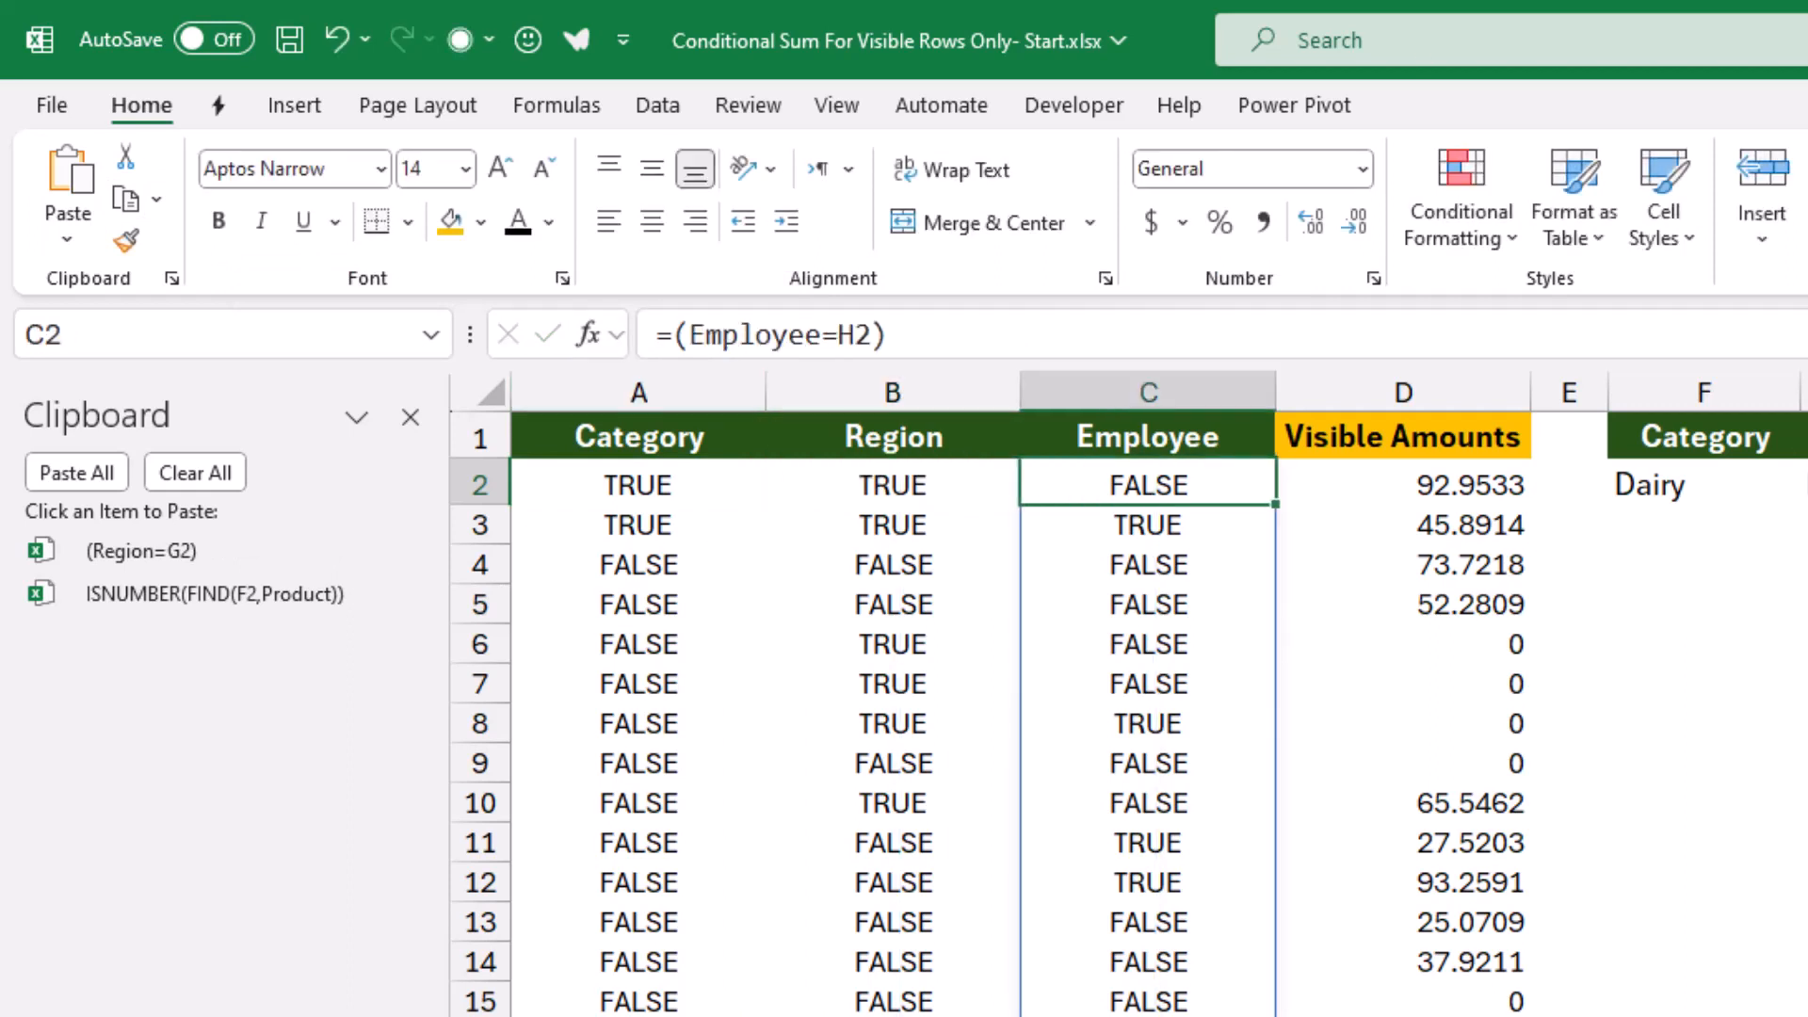
drag(887, 334, 674, 334)
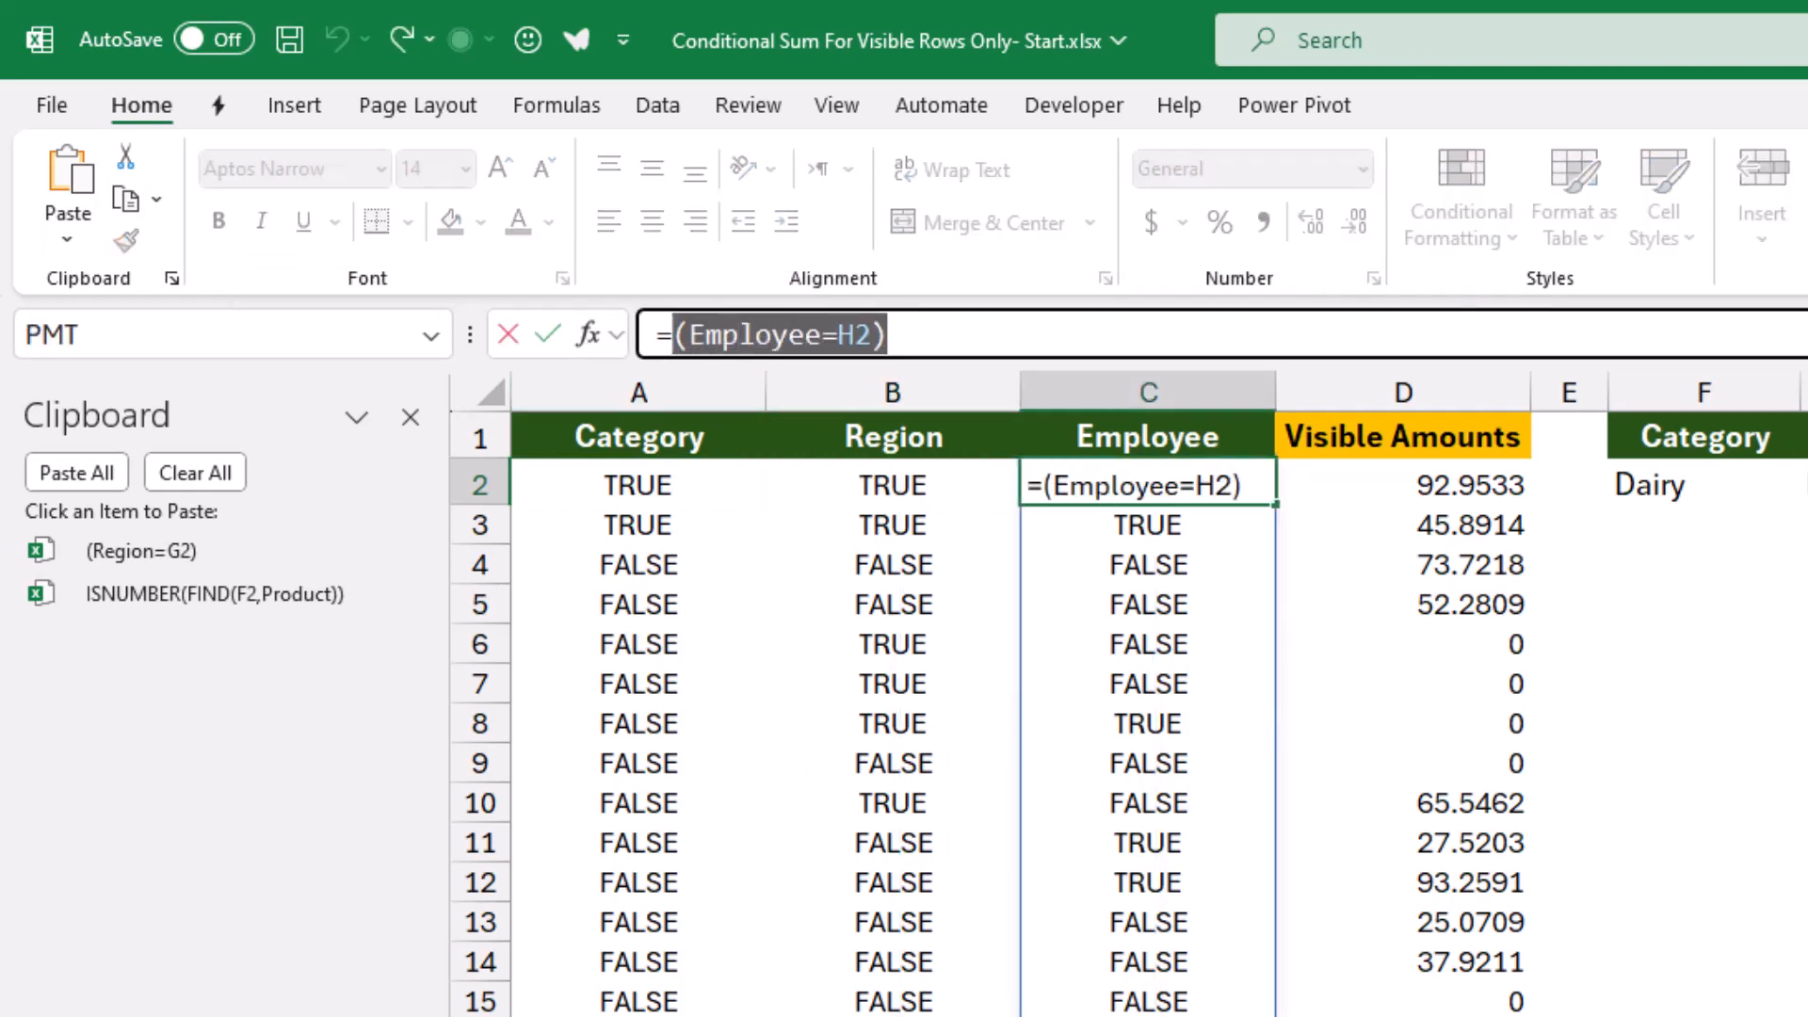
key(ctrl+c)
key(Escape)
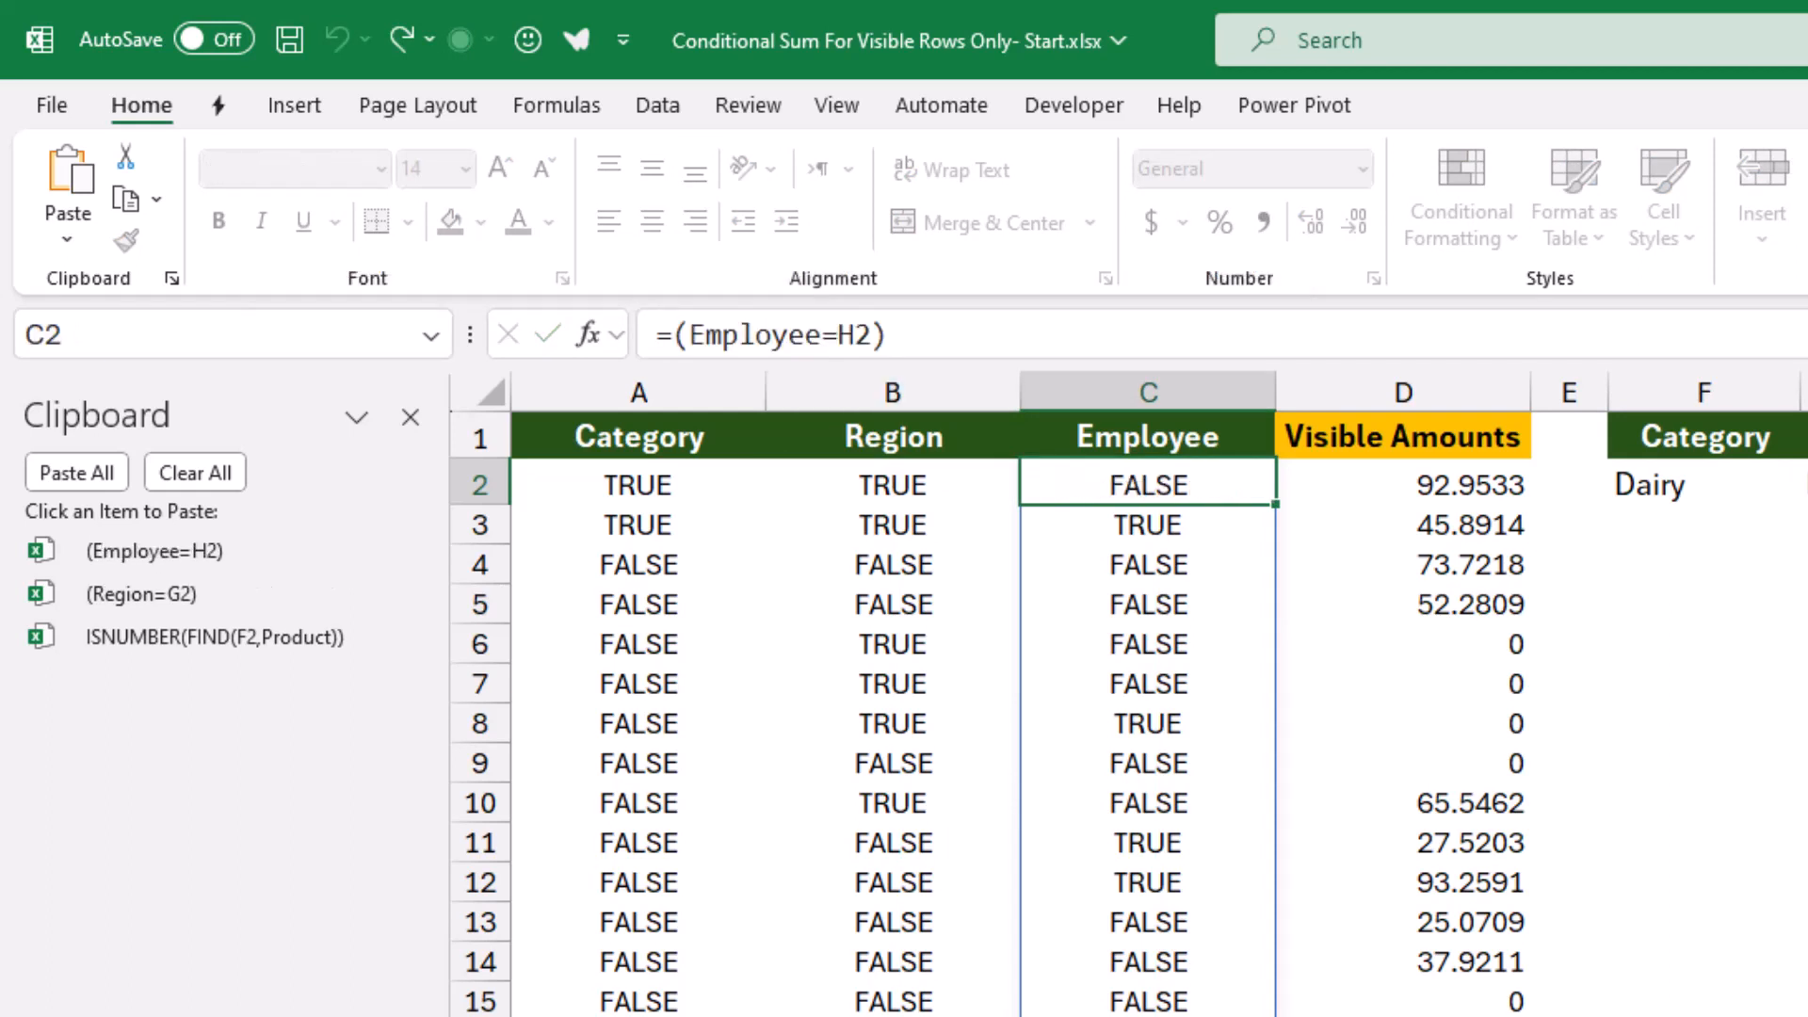
Copy MAP(Amount,LAMBDA(x,SUBTOTAL(109,x))) from the D2 formula to the clipboard without its equals sign.
click(1403, 484)
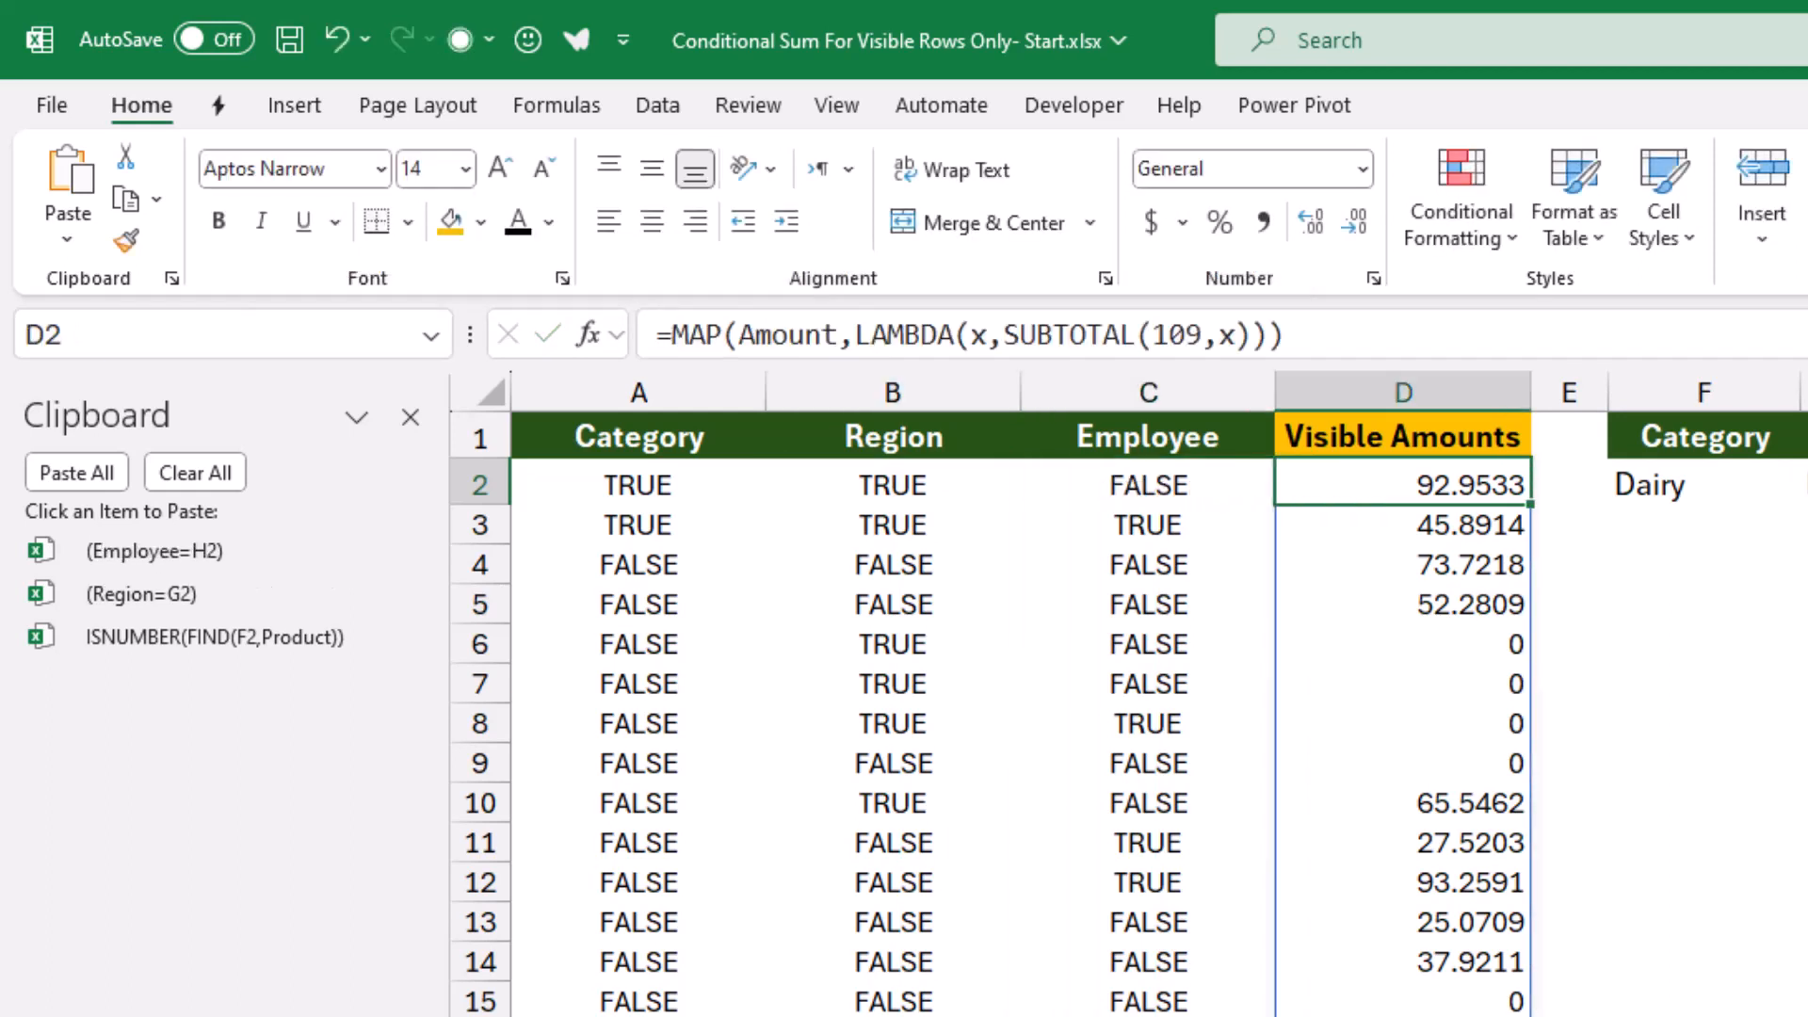
drag(1288, 336, 672, 335)
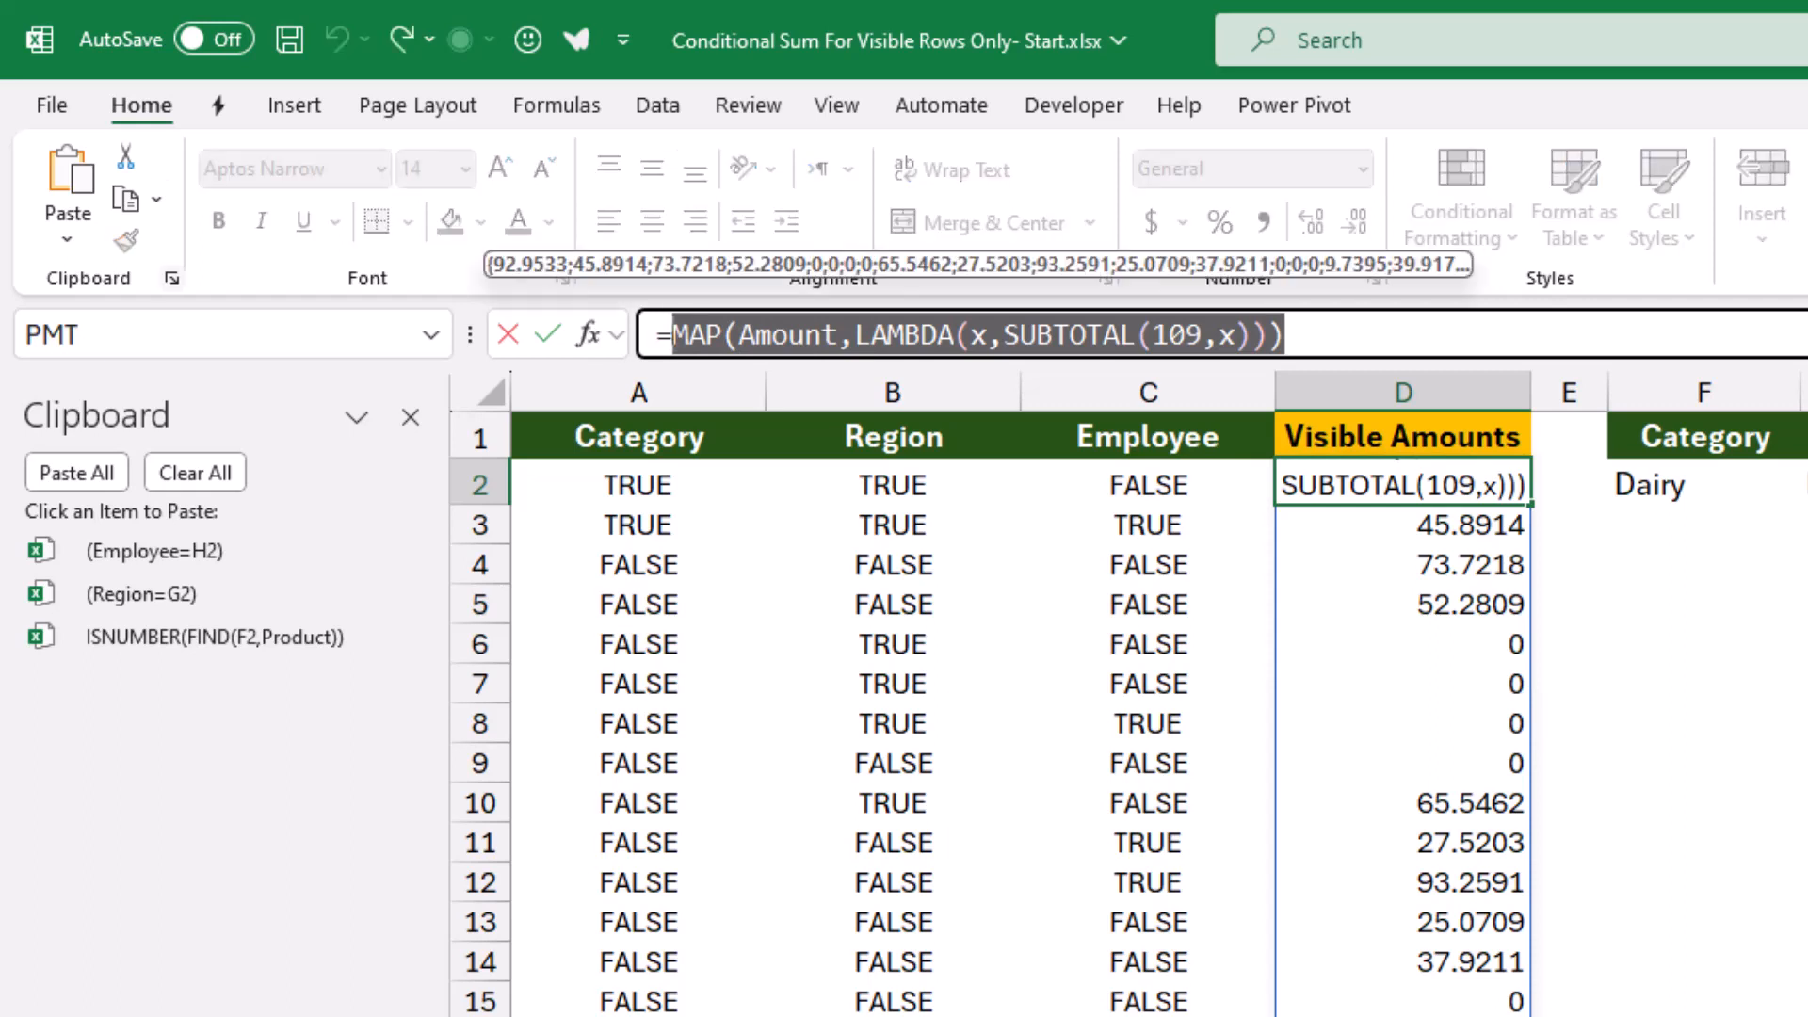
key(ctrl+c)
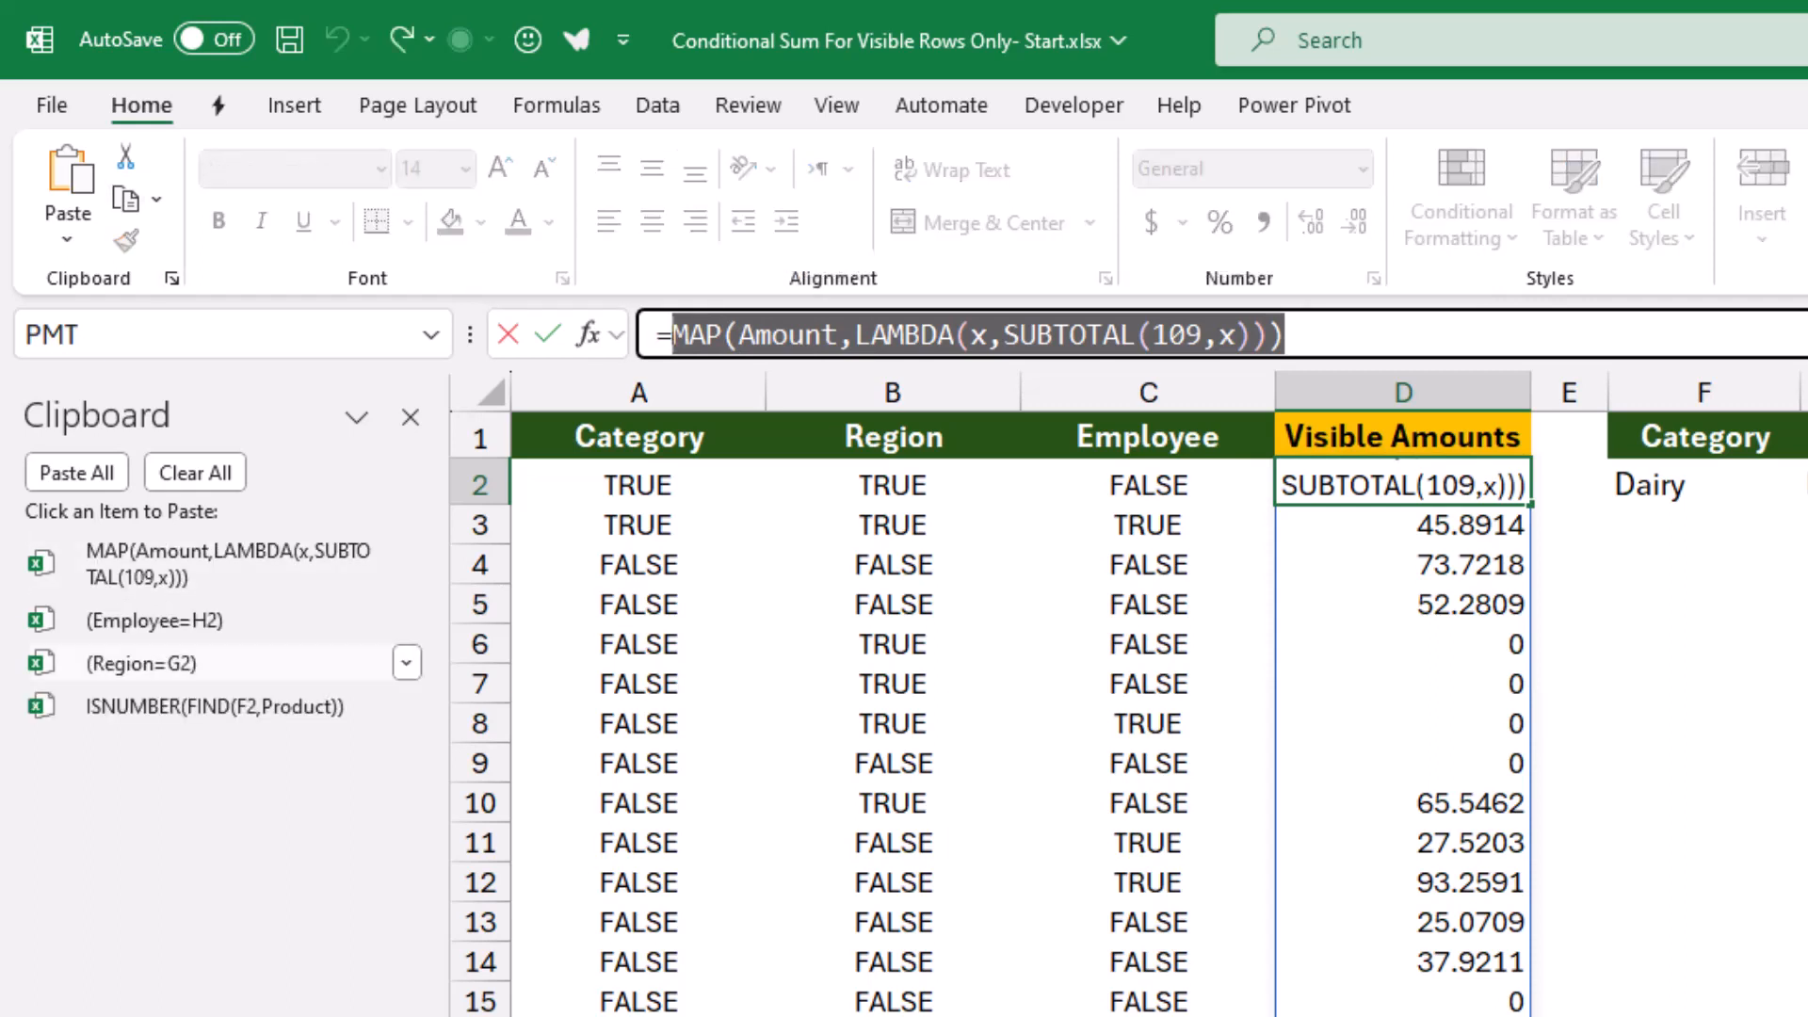
key(Escape)
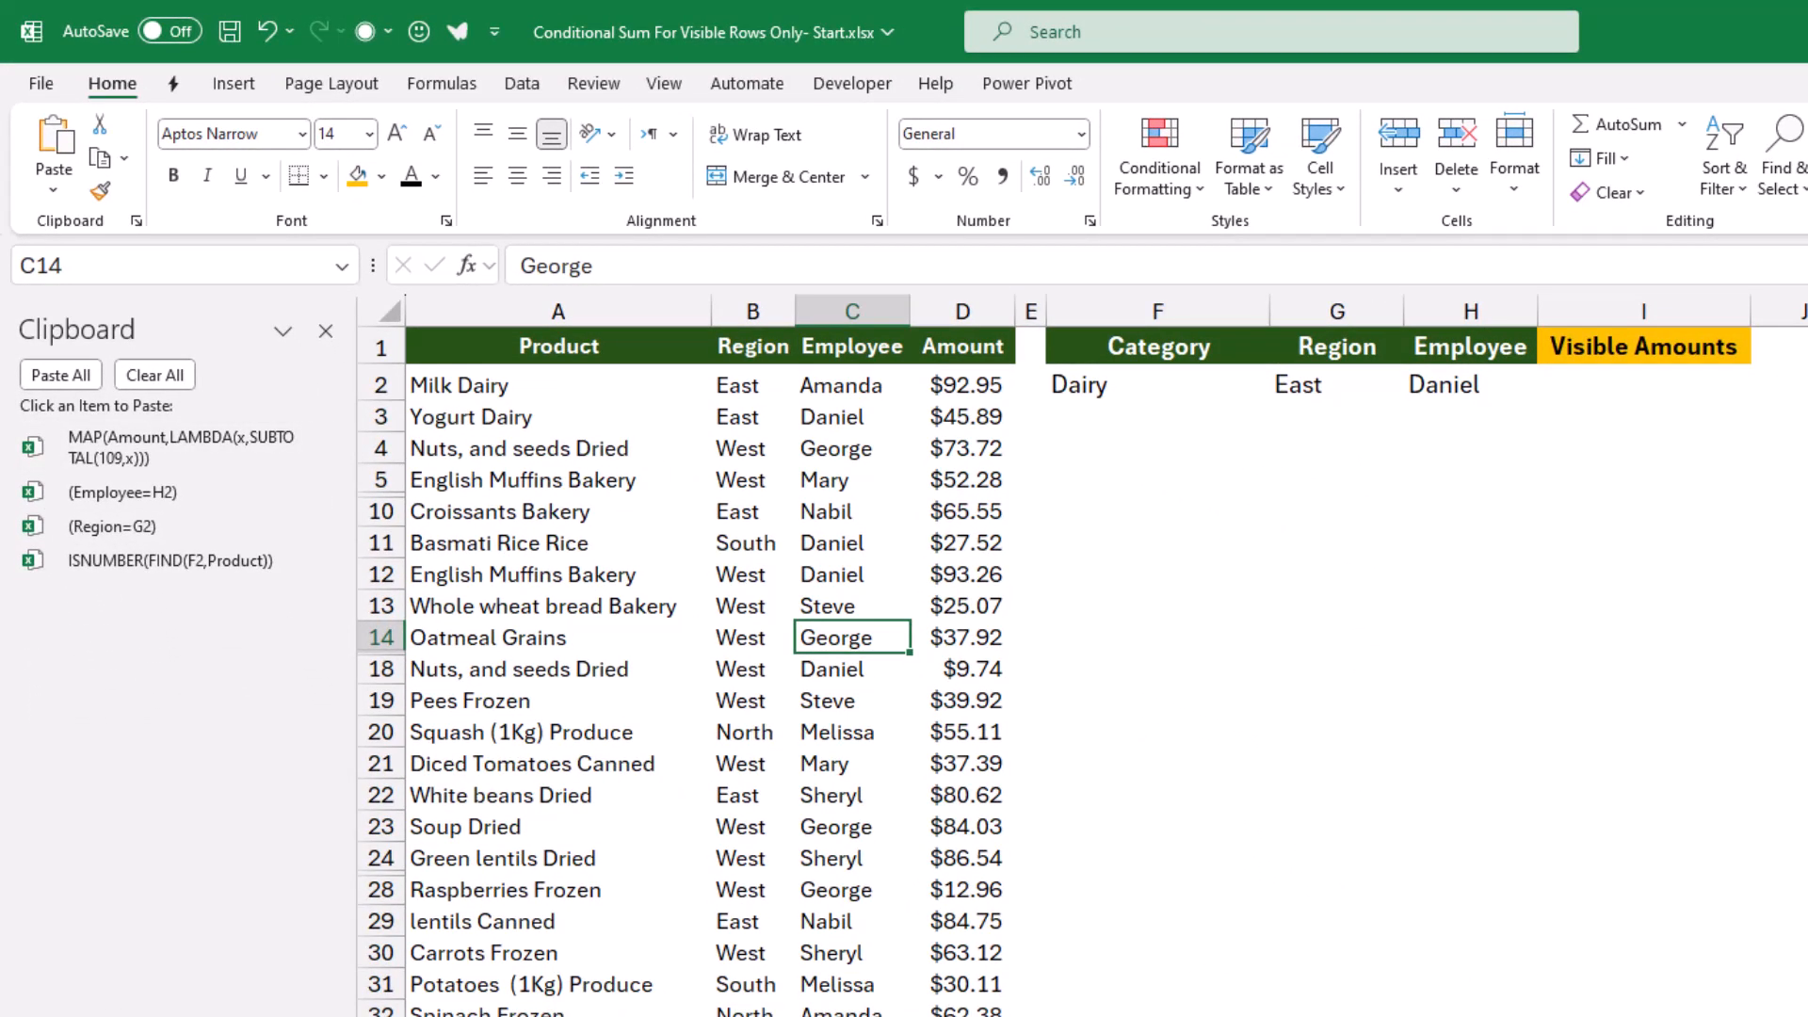
On the Visible sheet, begin the I2 formula with =SUM( and paste the copied MAP(Amount,LAMBDA(x,SUBTOTAL(109,x))) expression into it.
click(1644, 384)
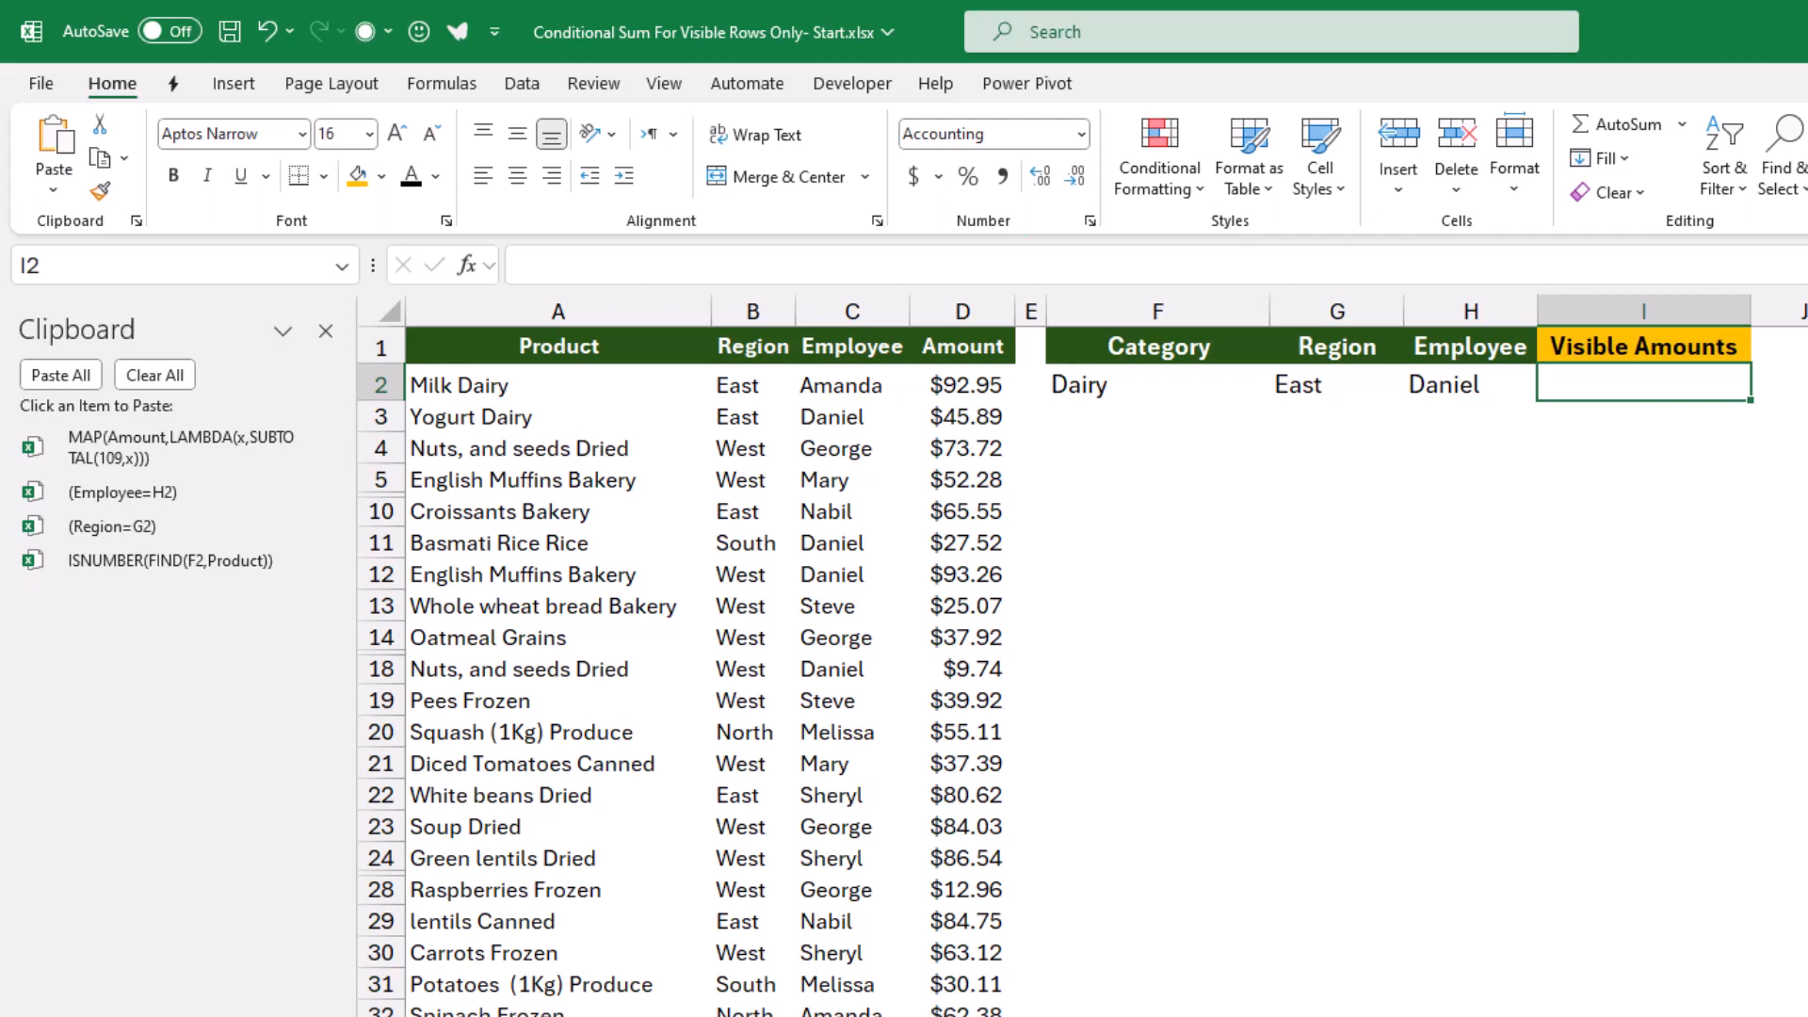
text(=sum)
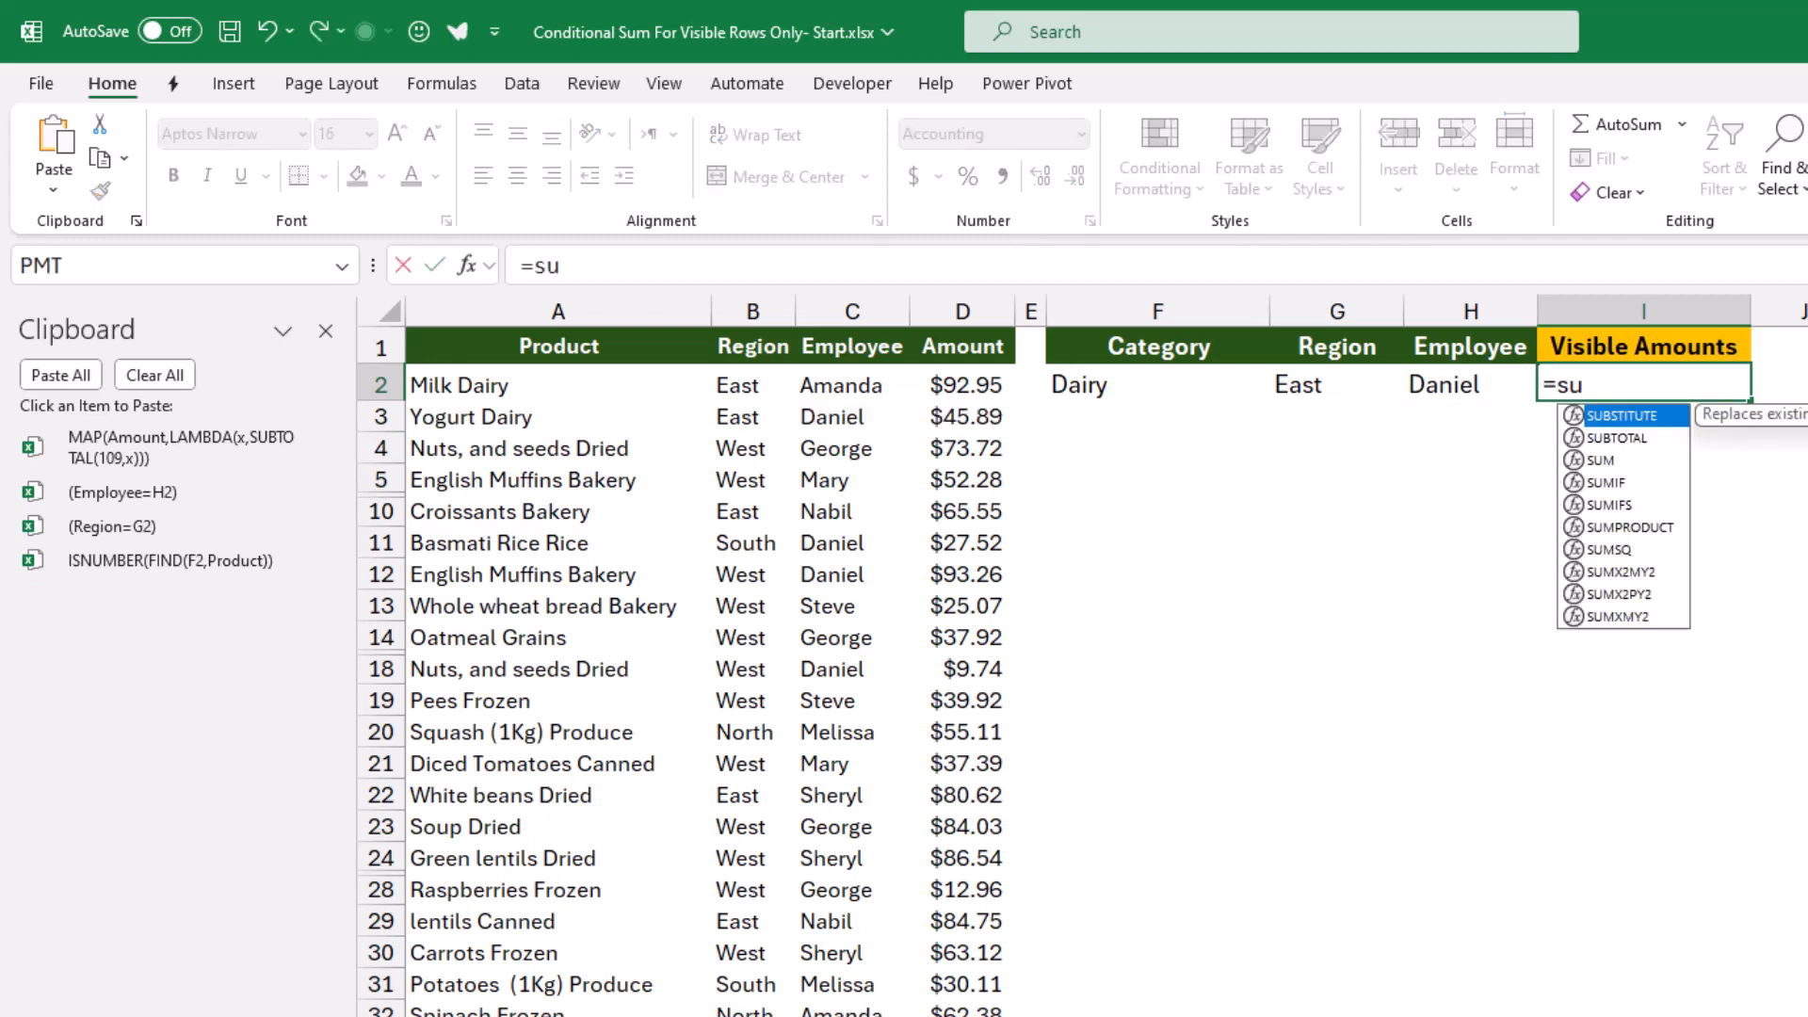
key(Tab)
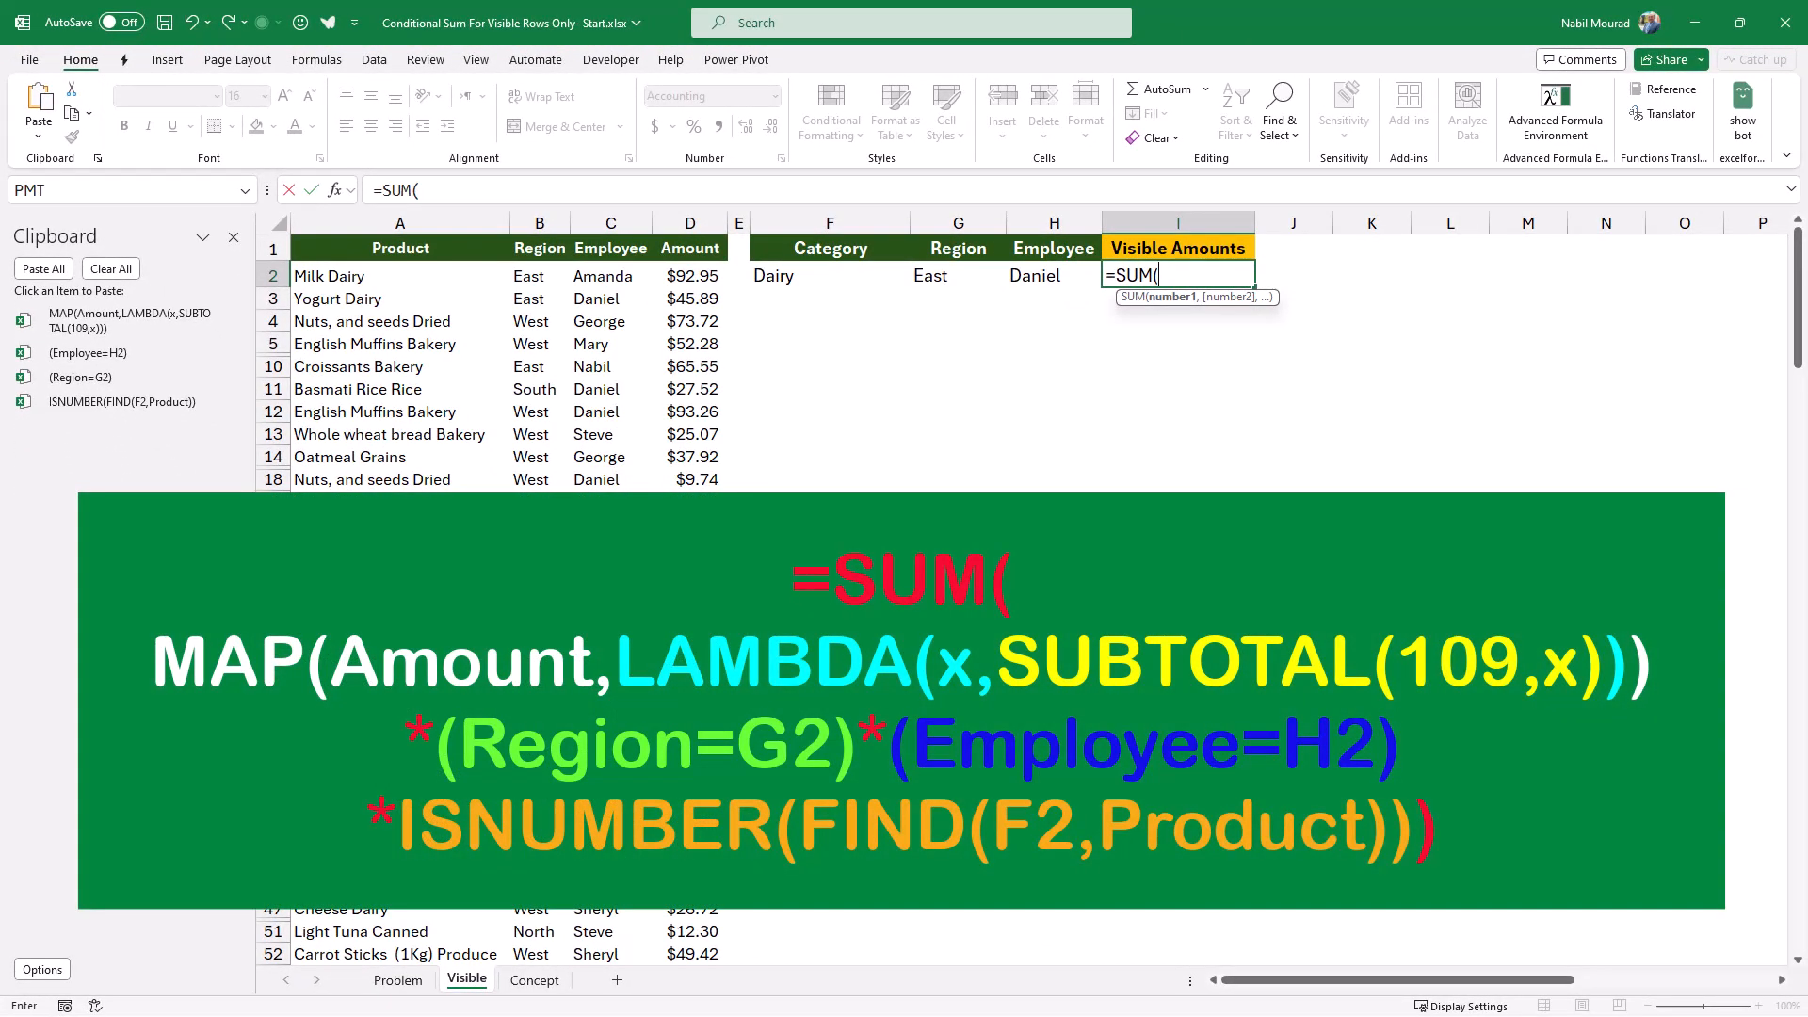
click(129, 321)
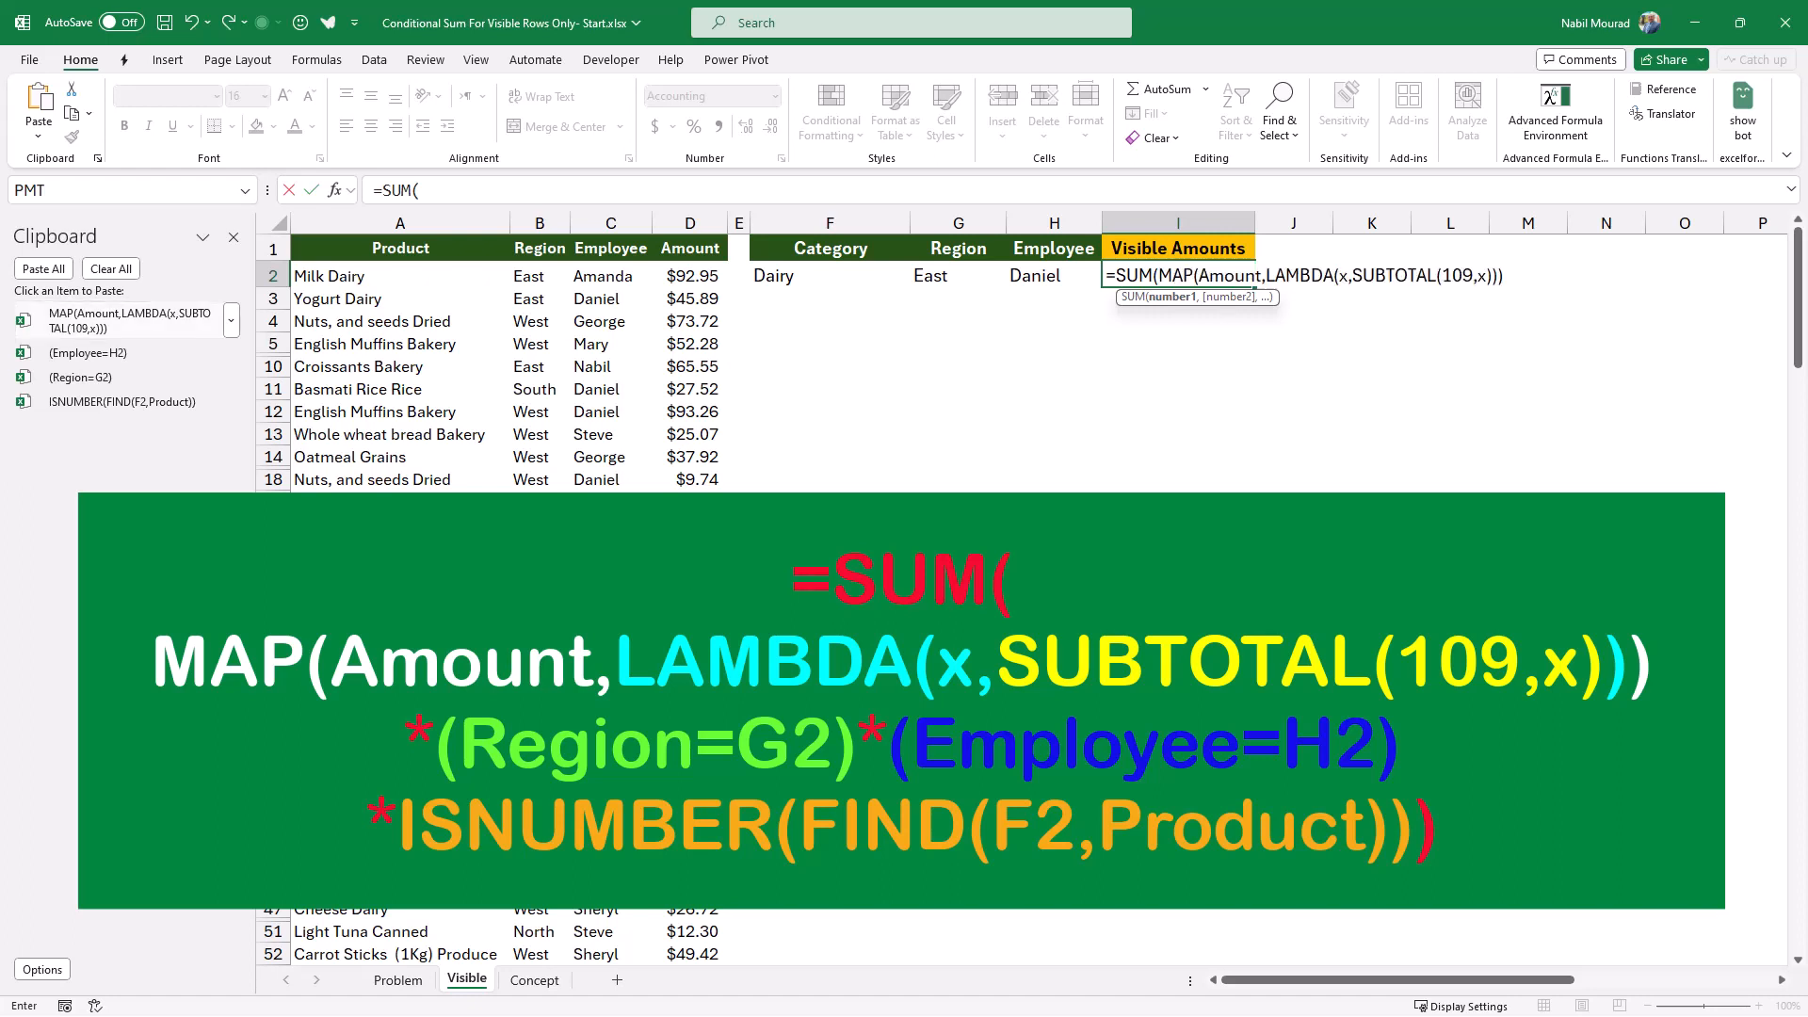
Multiply the MAP expression by the copied region and employee tests, appending *(Region=G2)*(Employee=H2) to the I2 formula.
text(*)
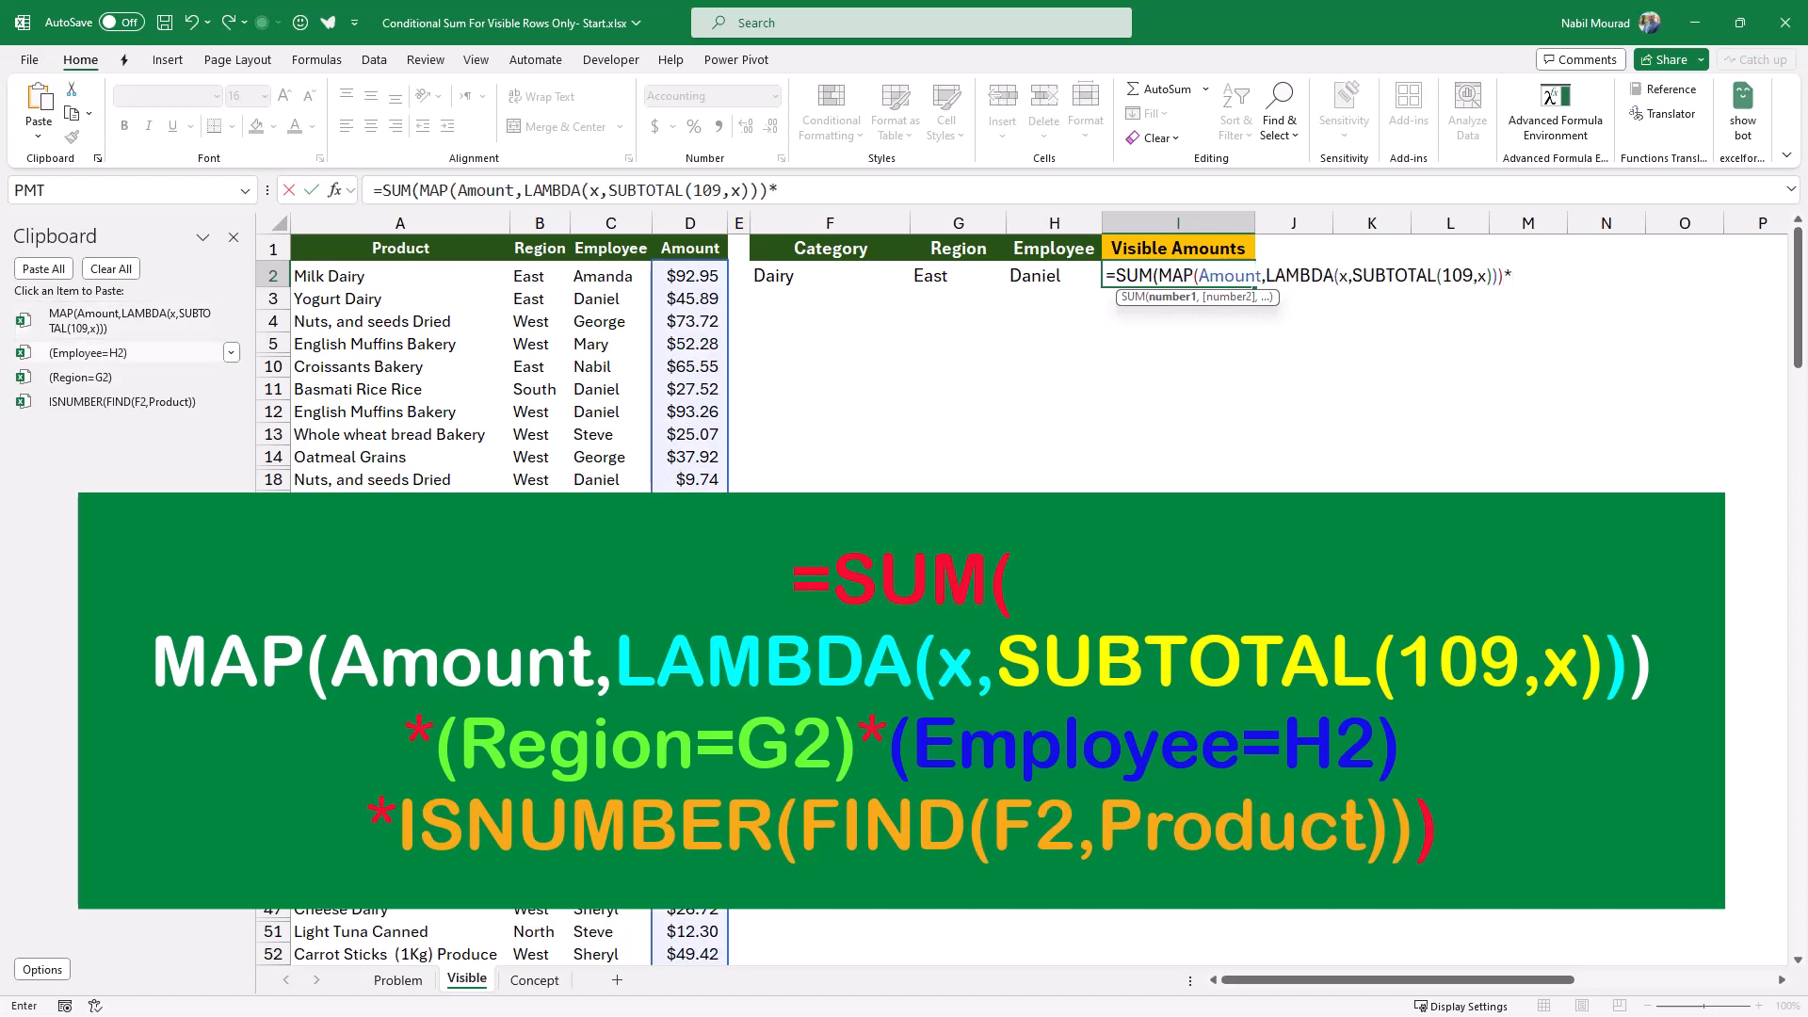
click(81, 376)
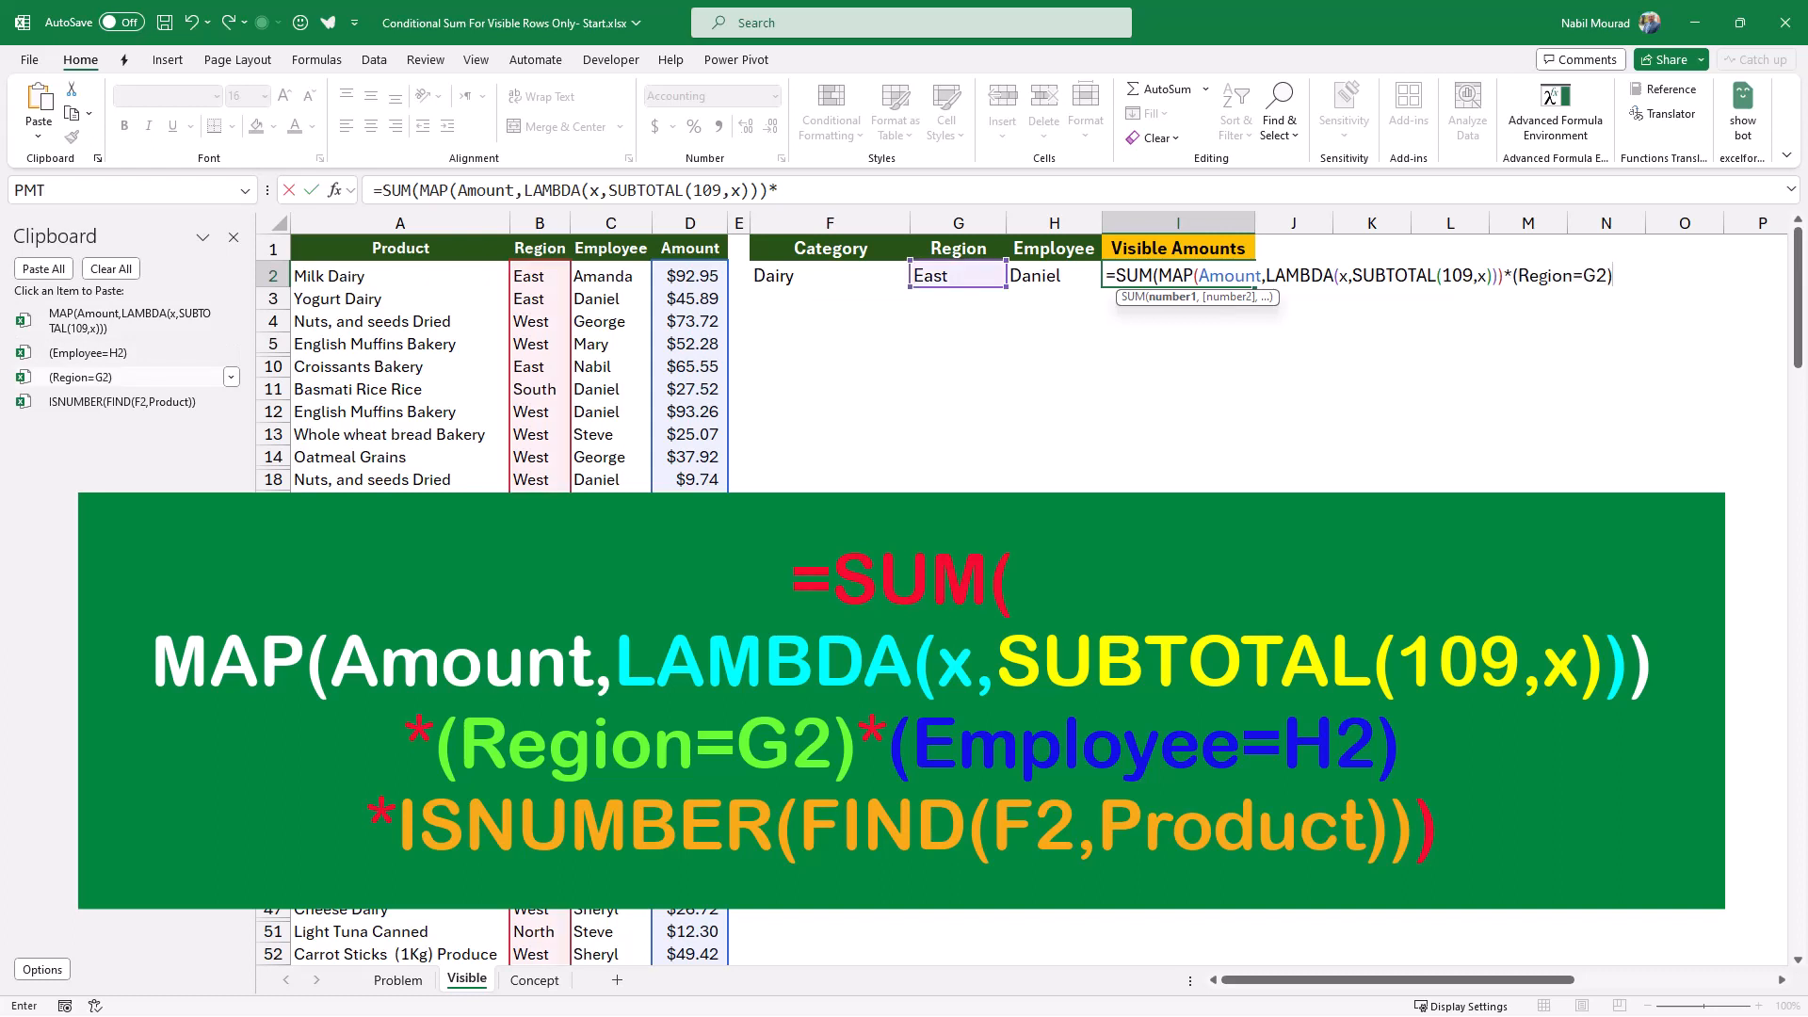
text(*)
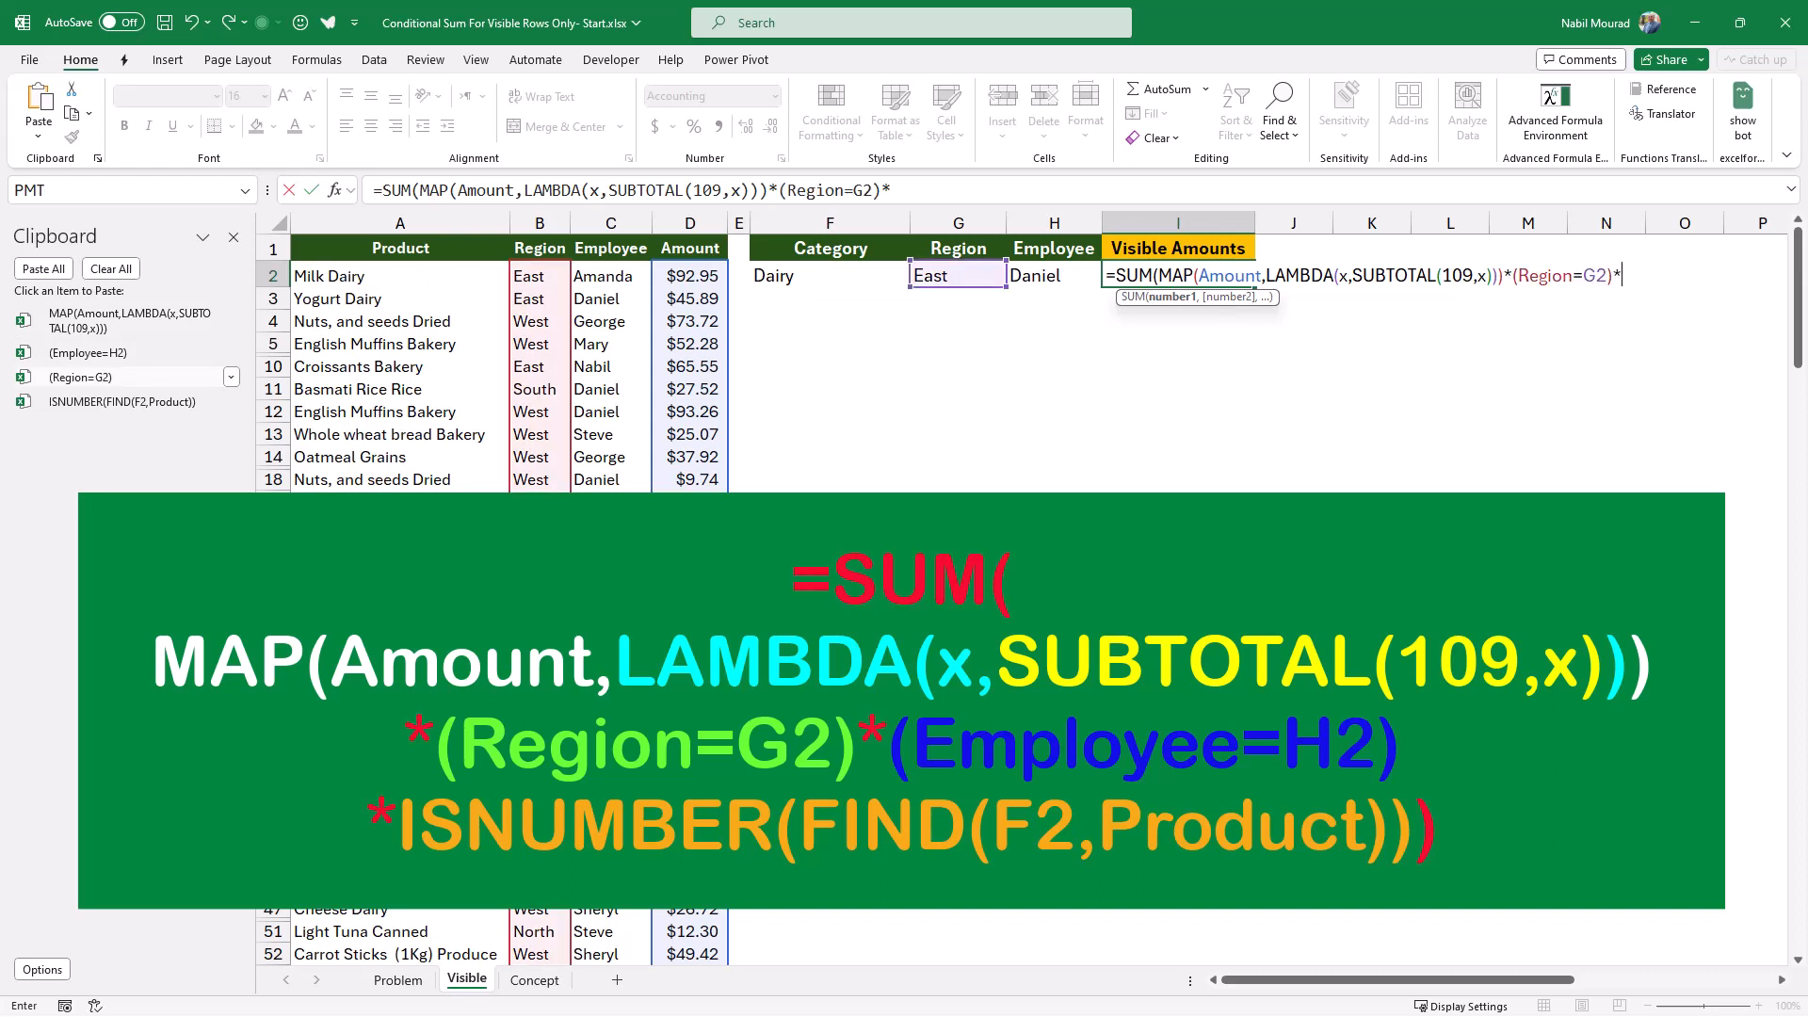
click(87, 352)
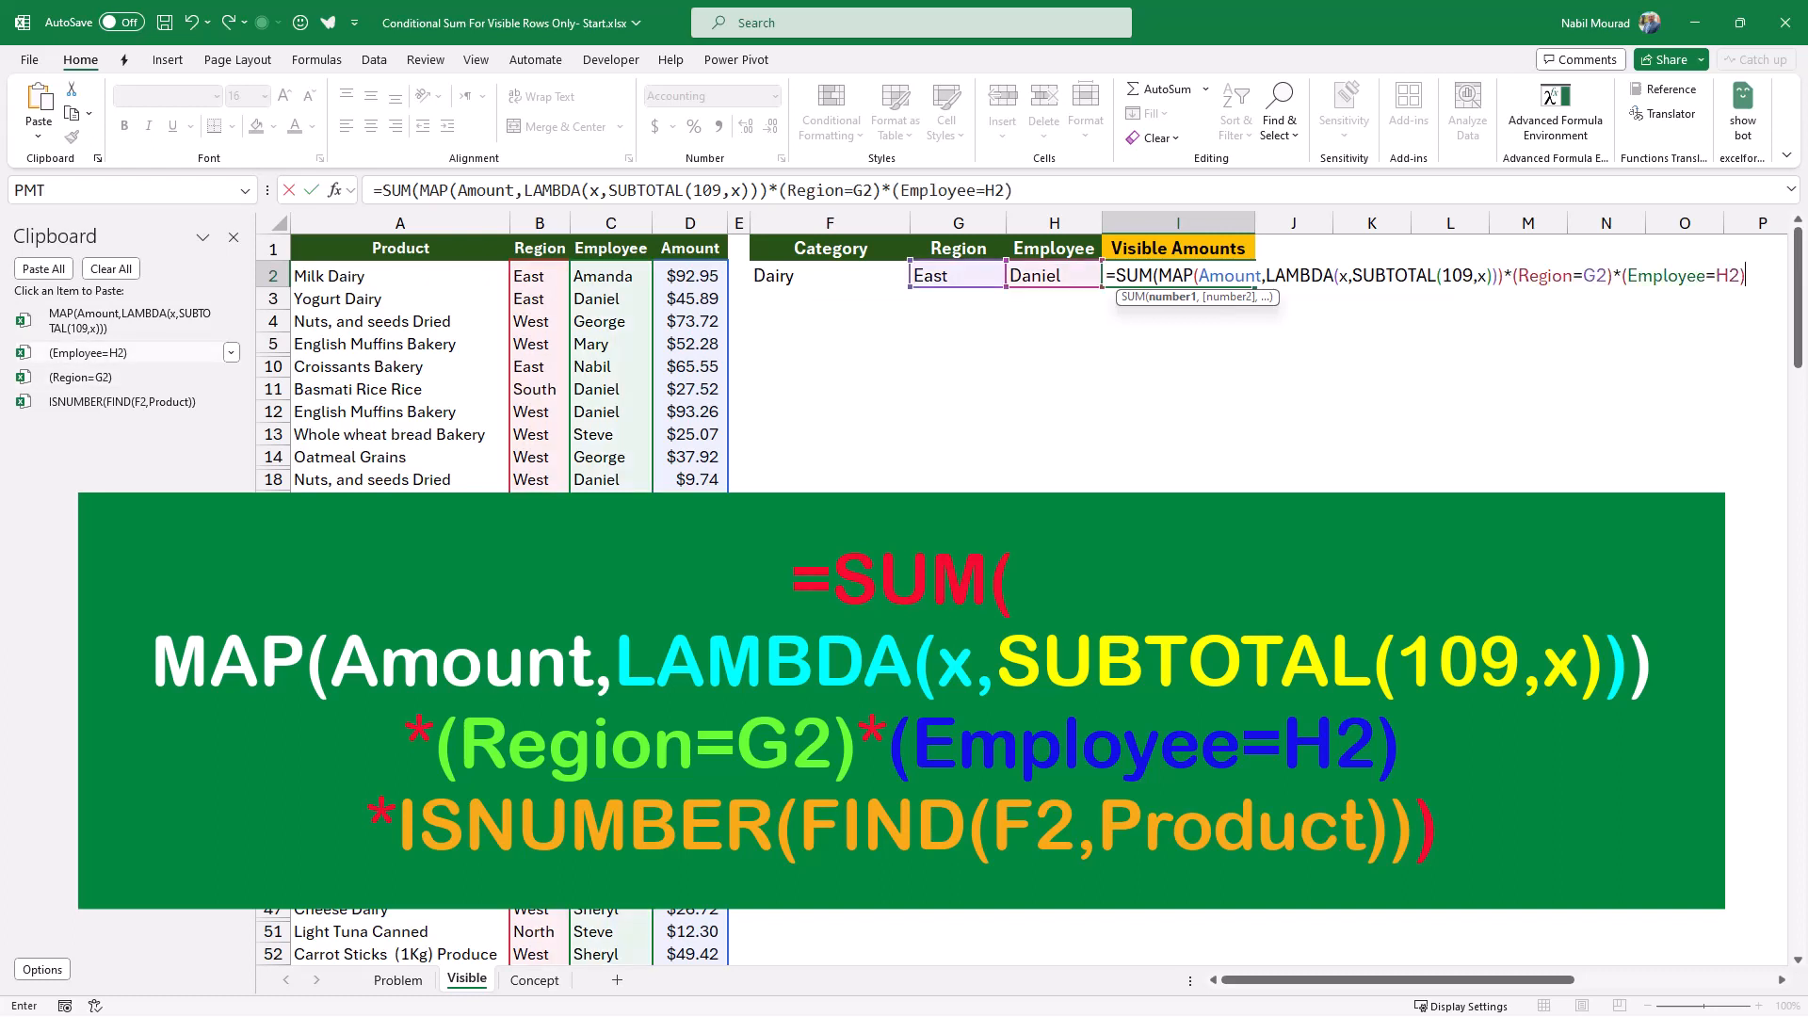
Finish the I2 formula with *ISNUMBER(FIND(F2,Product))), enter it and close the Office Clipboard.
text(*)
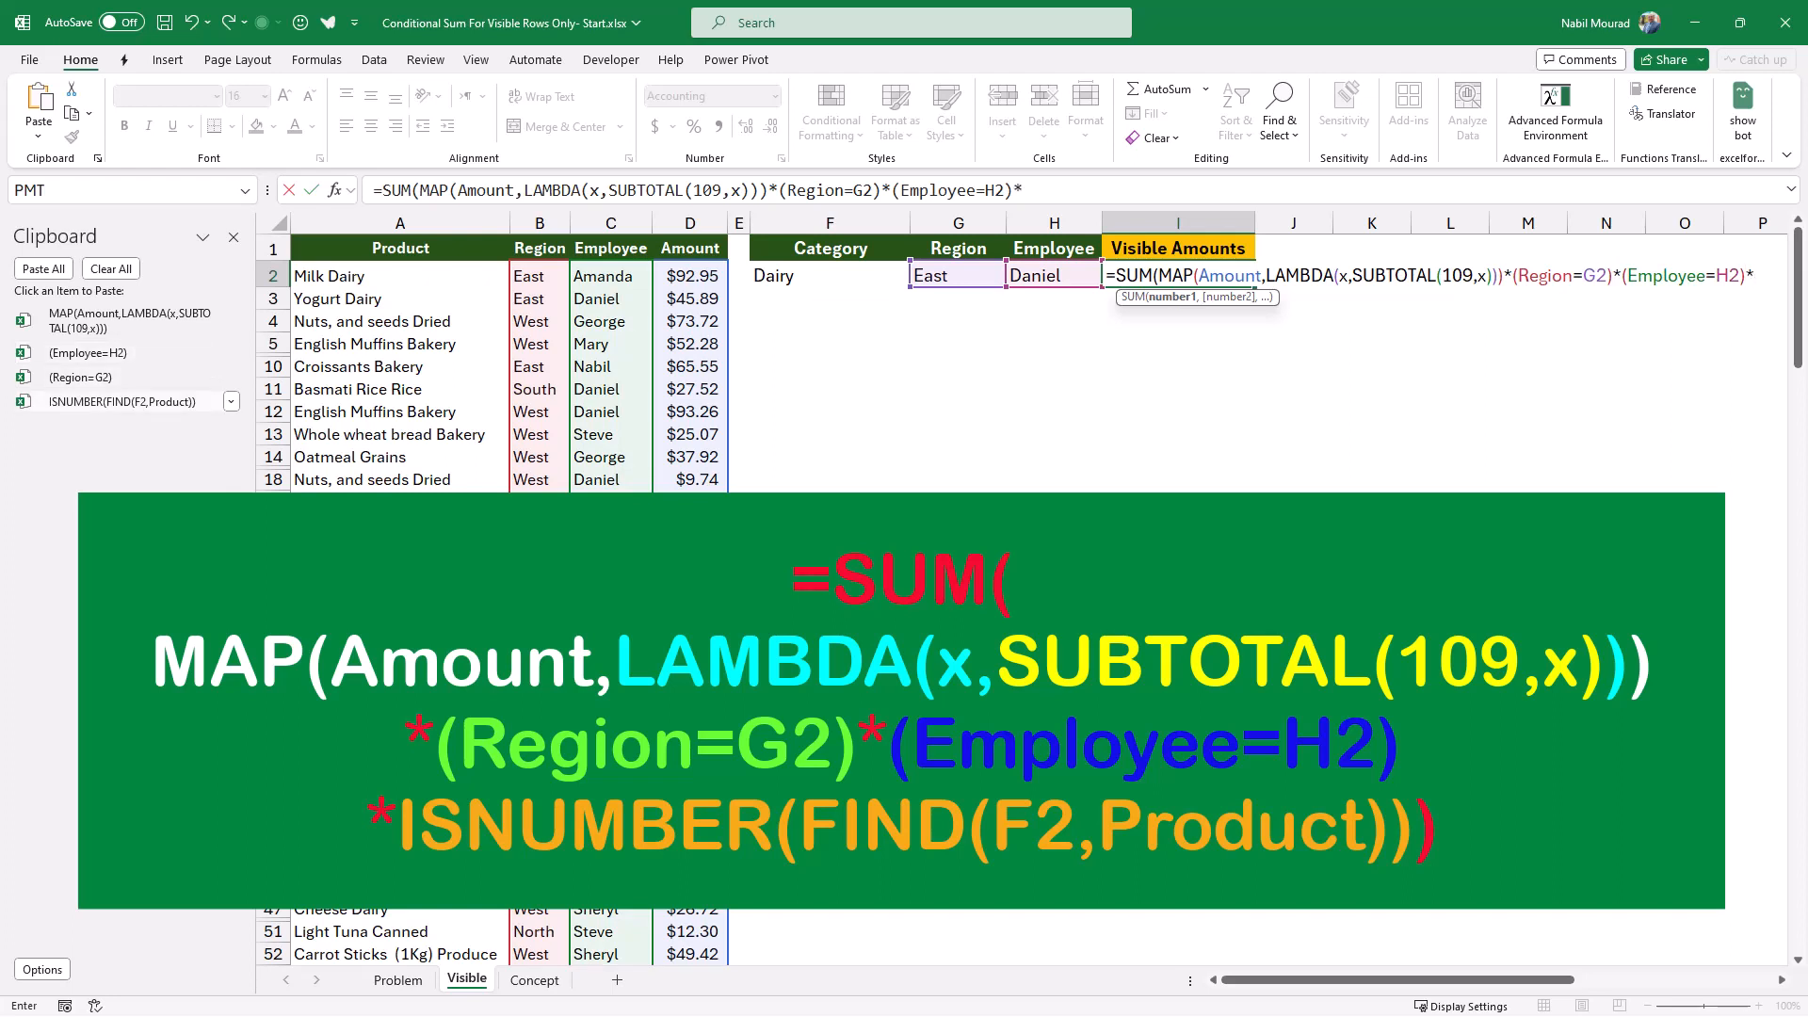
click(123, 402)
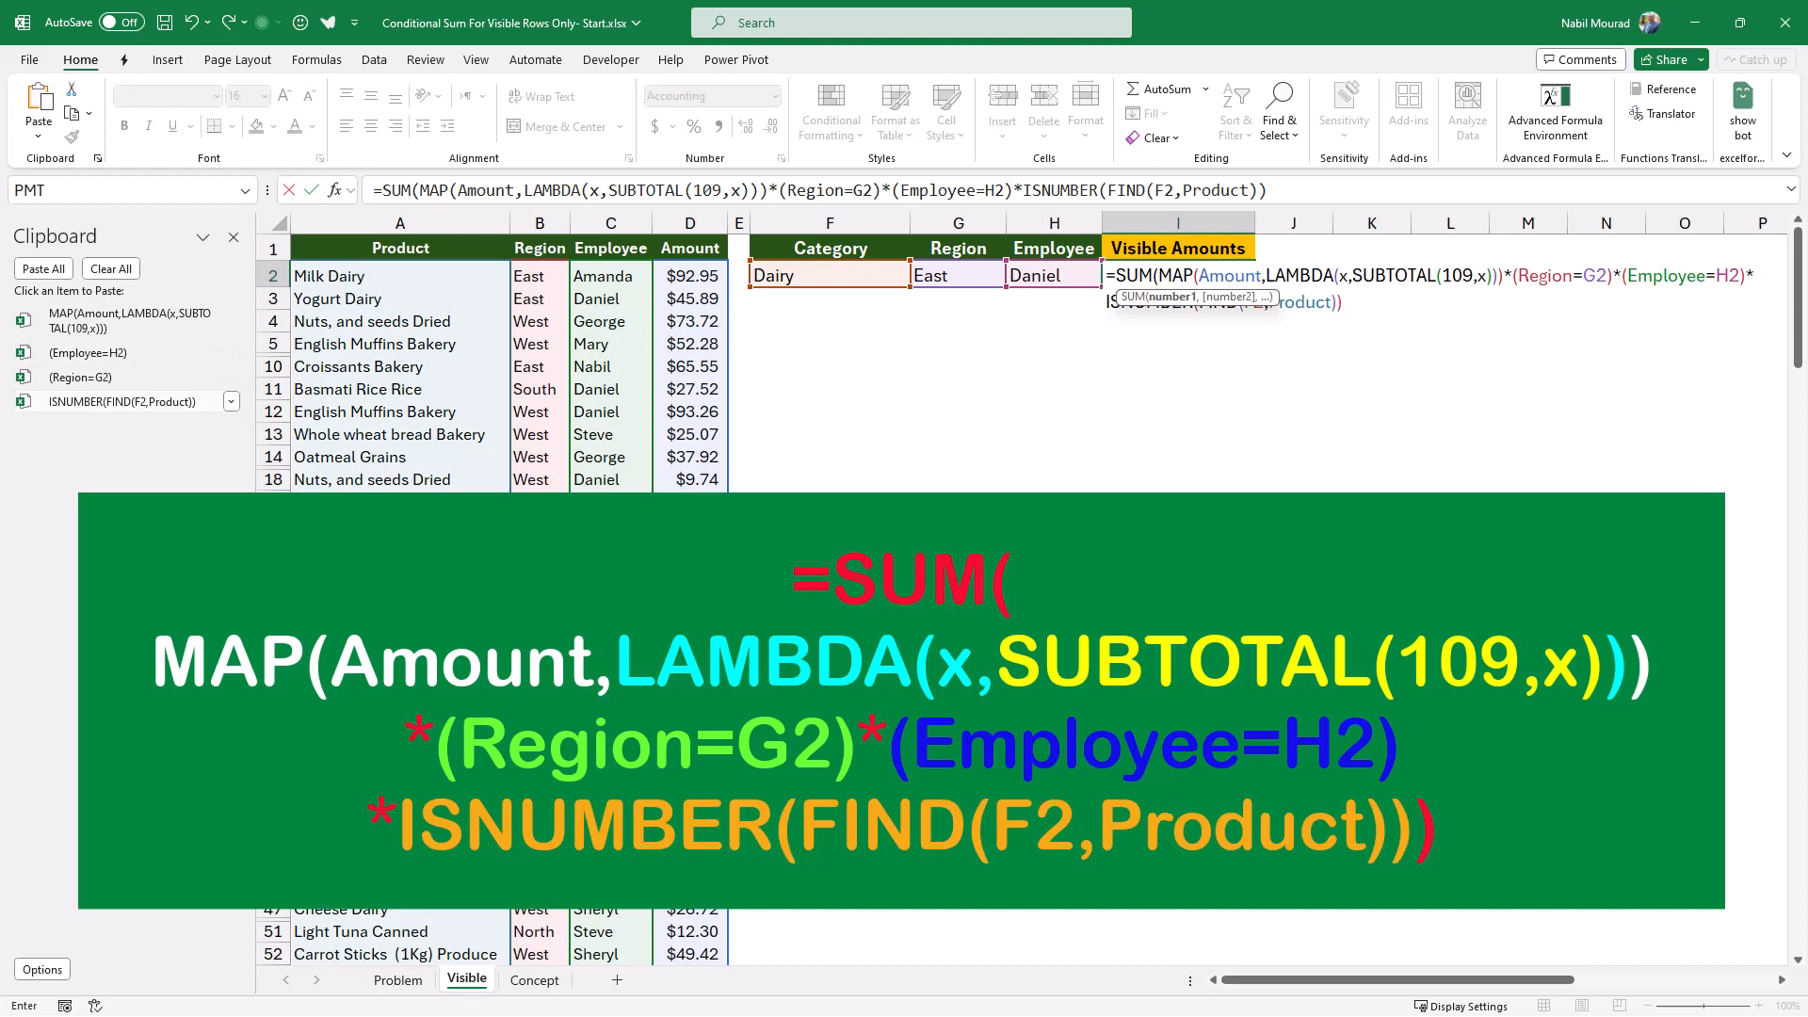
text())
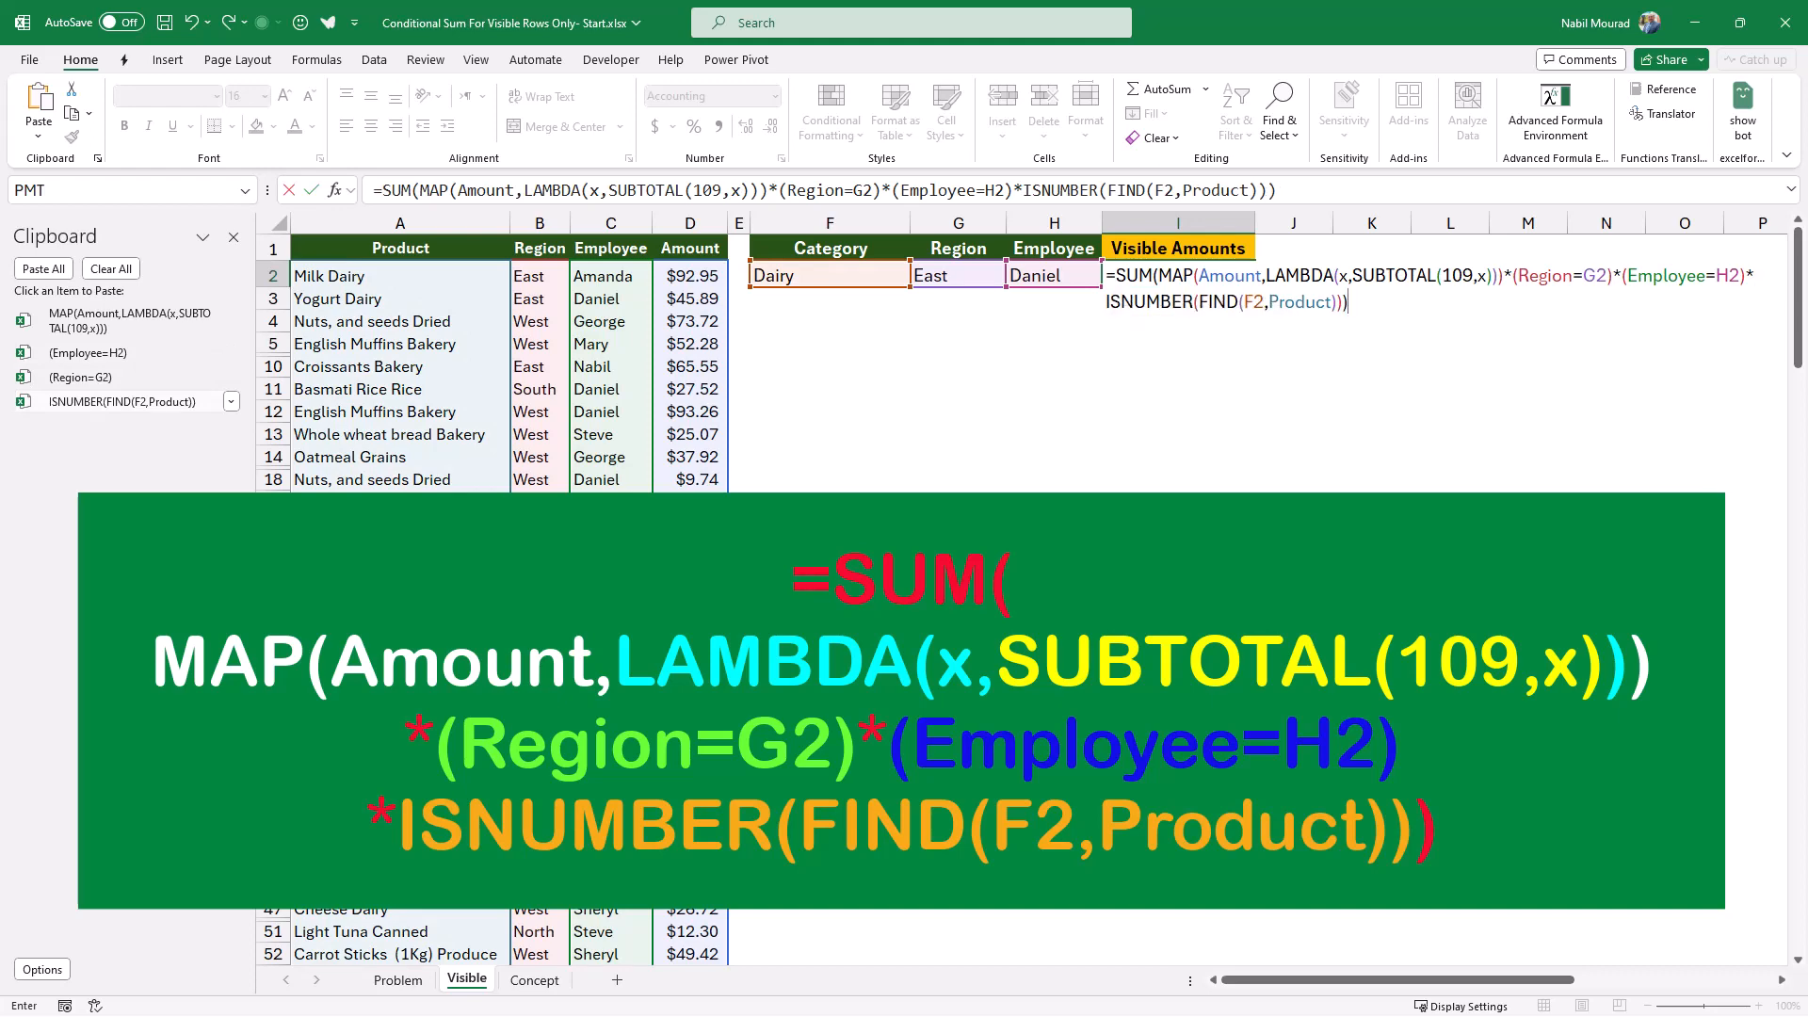
key(Return)
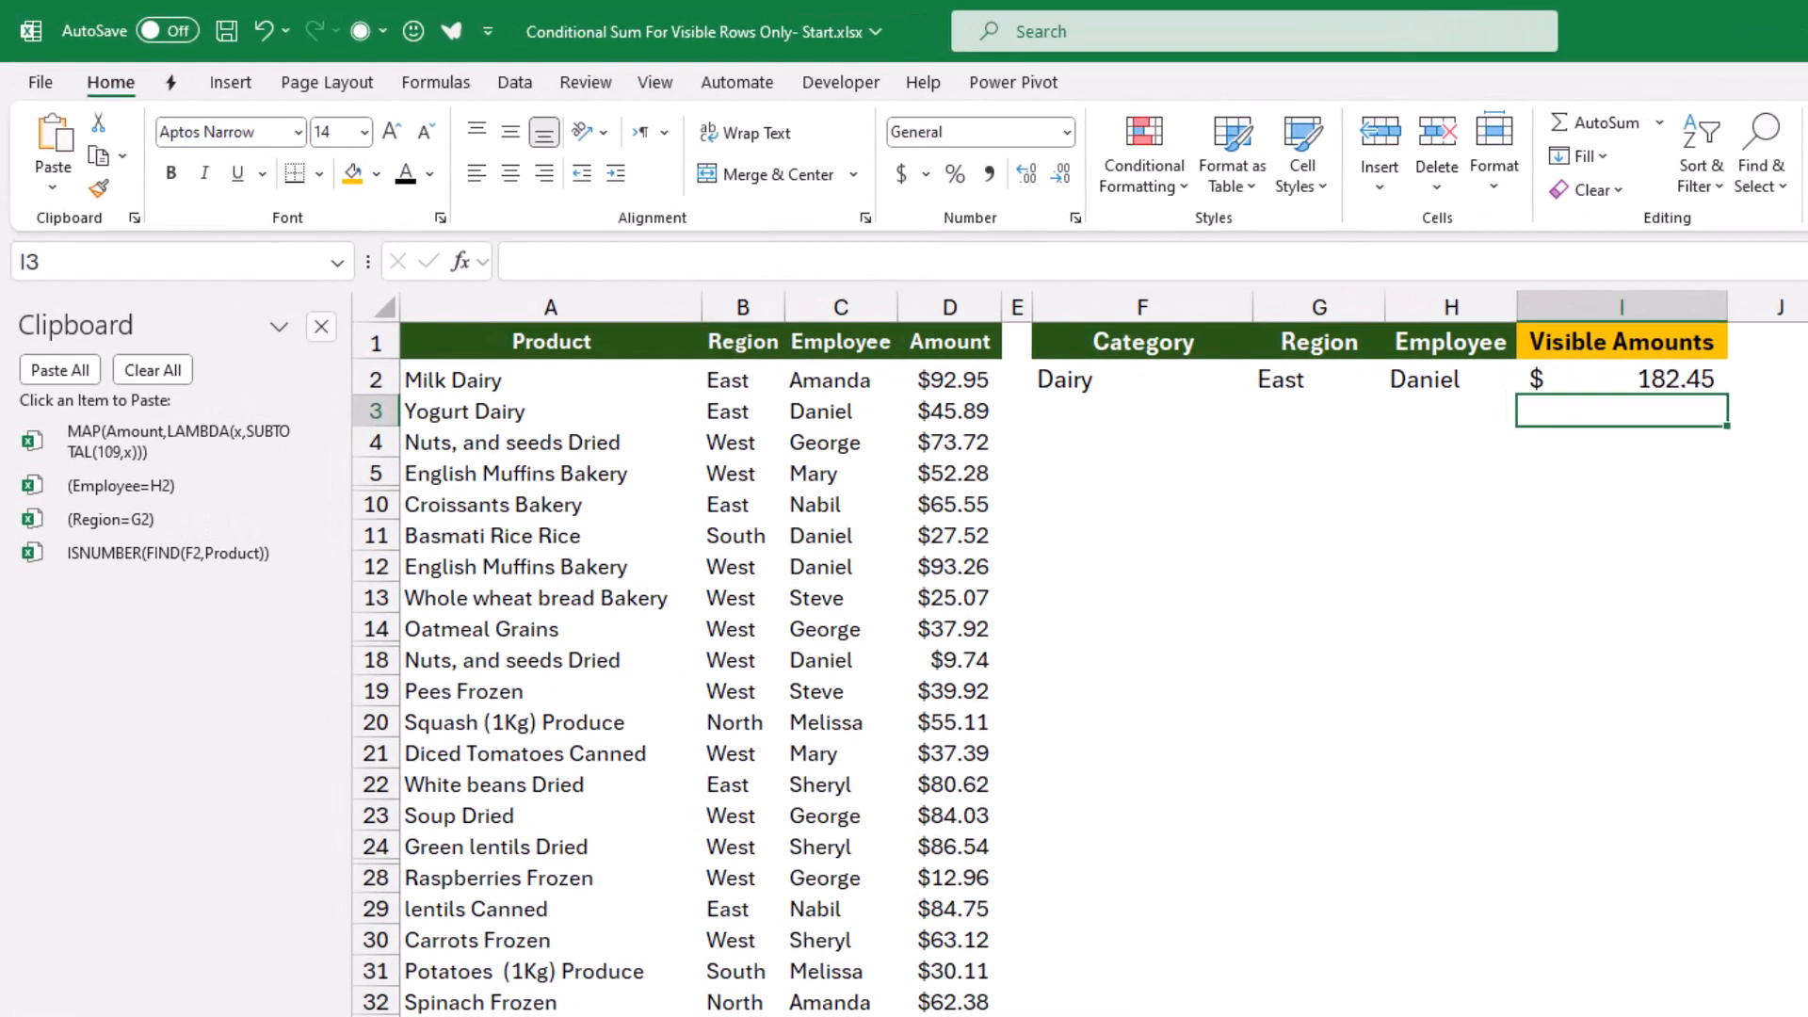
click(321, 327)
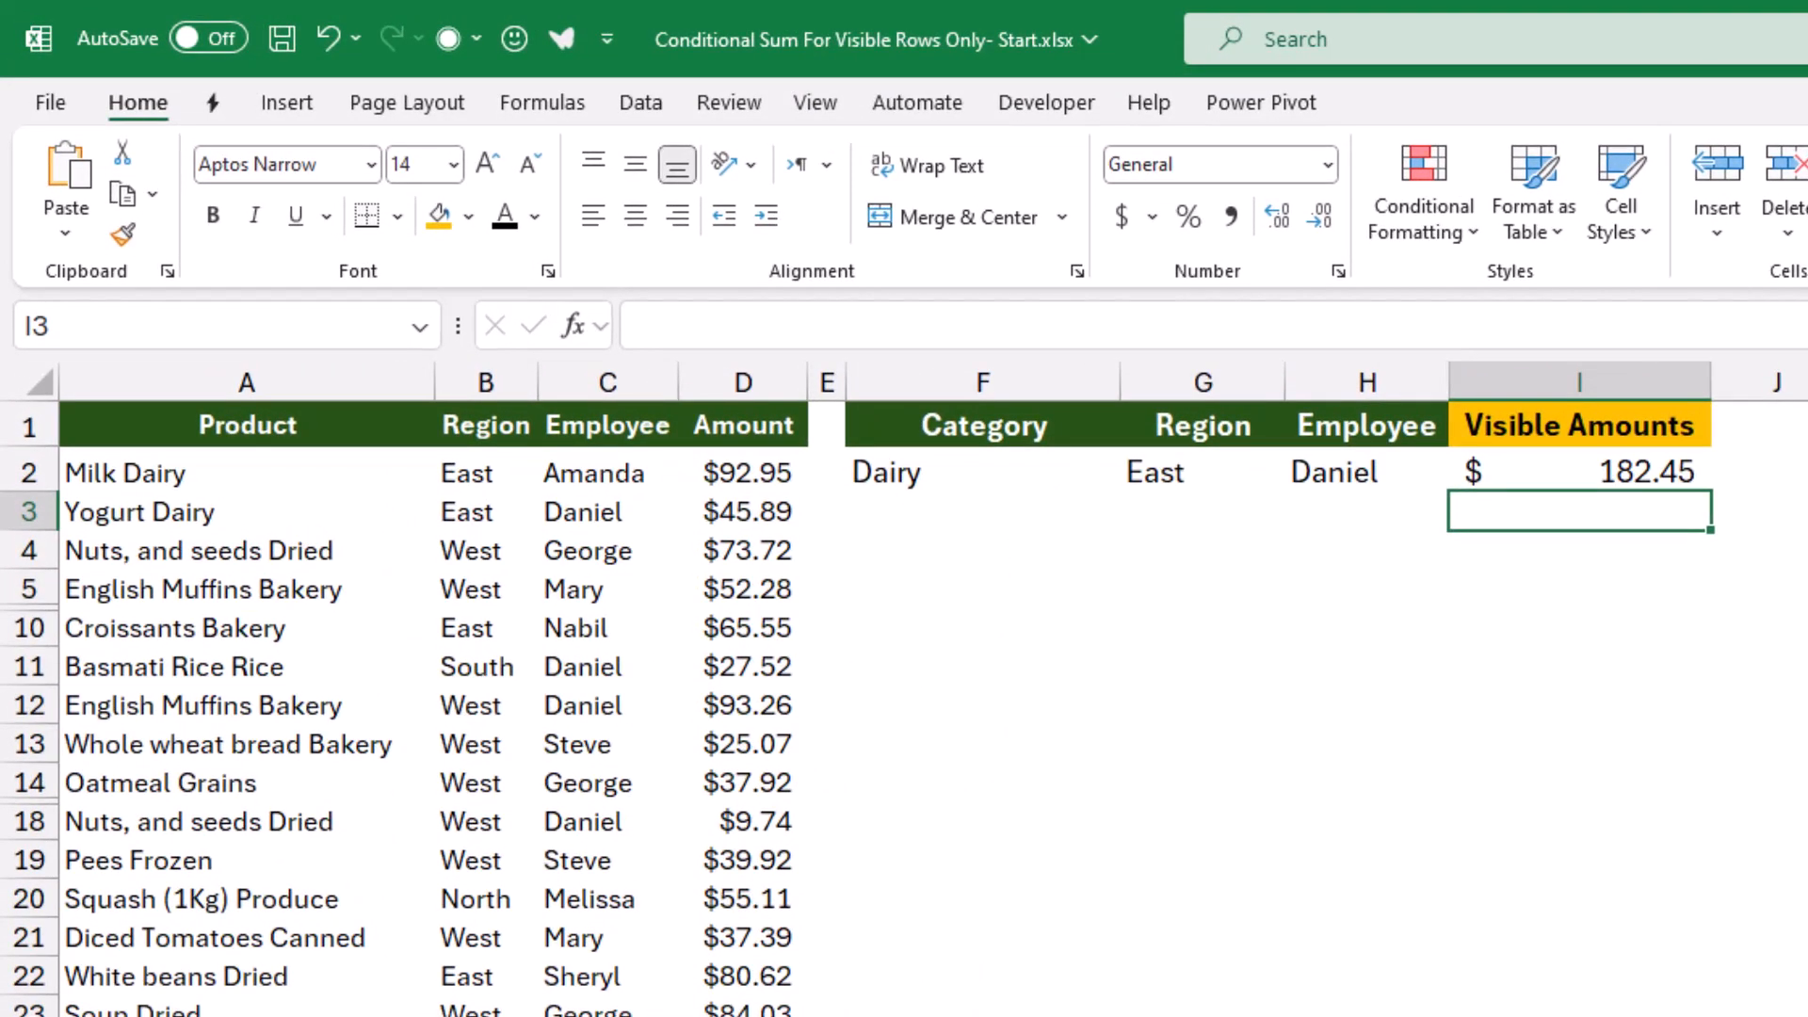
Test the I2 sum by changing Milk Dairy's employee in C2 to the name given in H2 and hiding row 3.
click(608, 473)
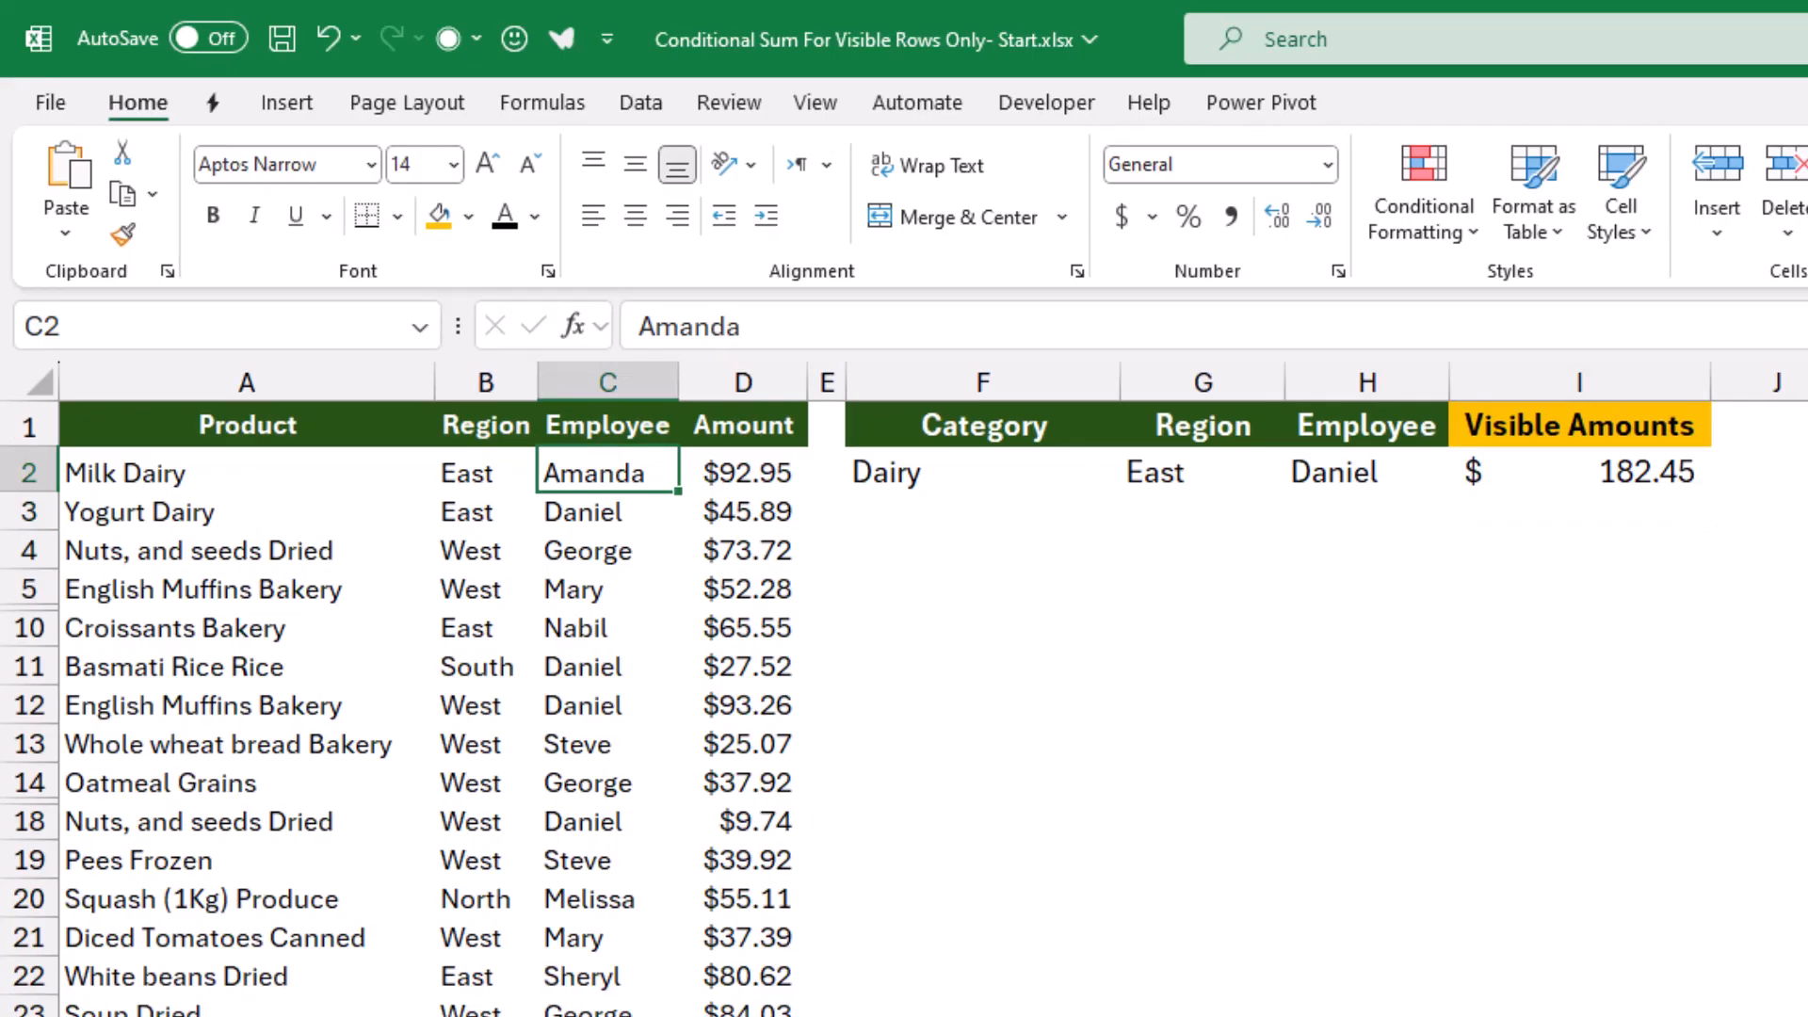
text(Daniel)
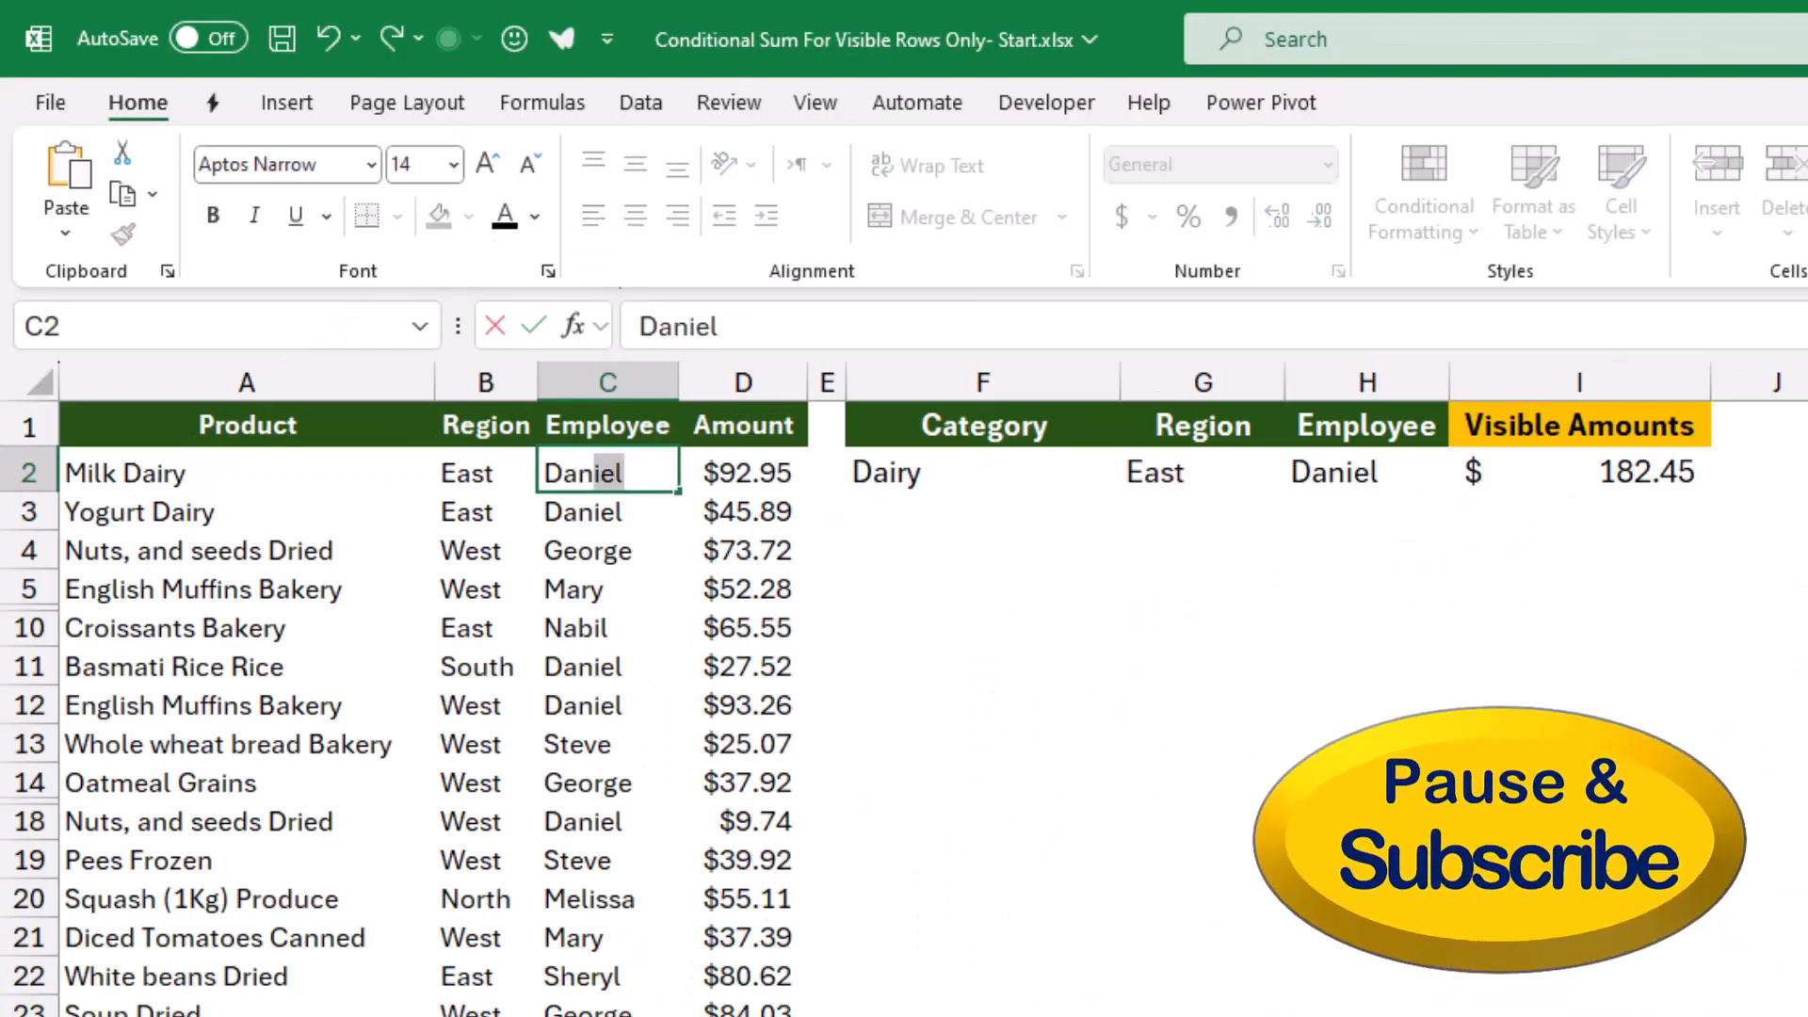
key(Return)
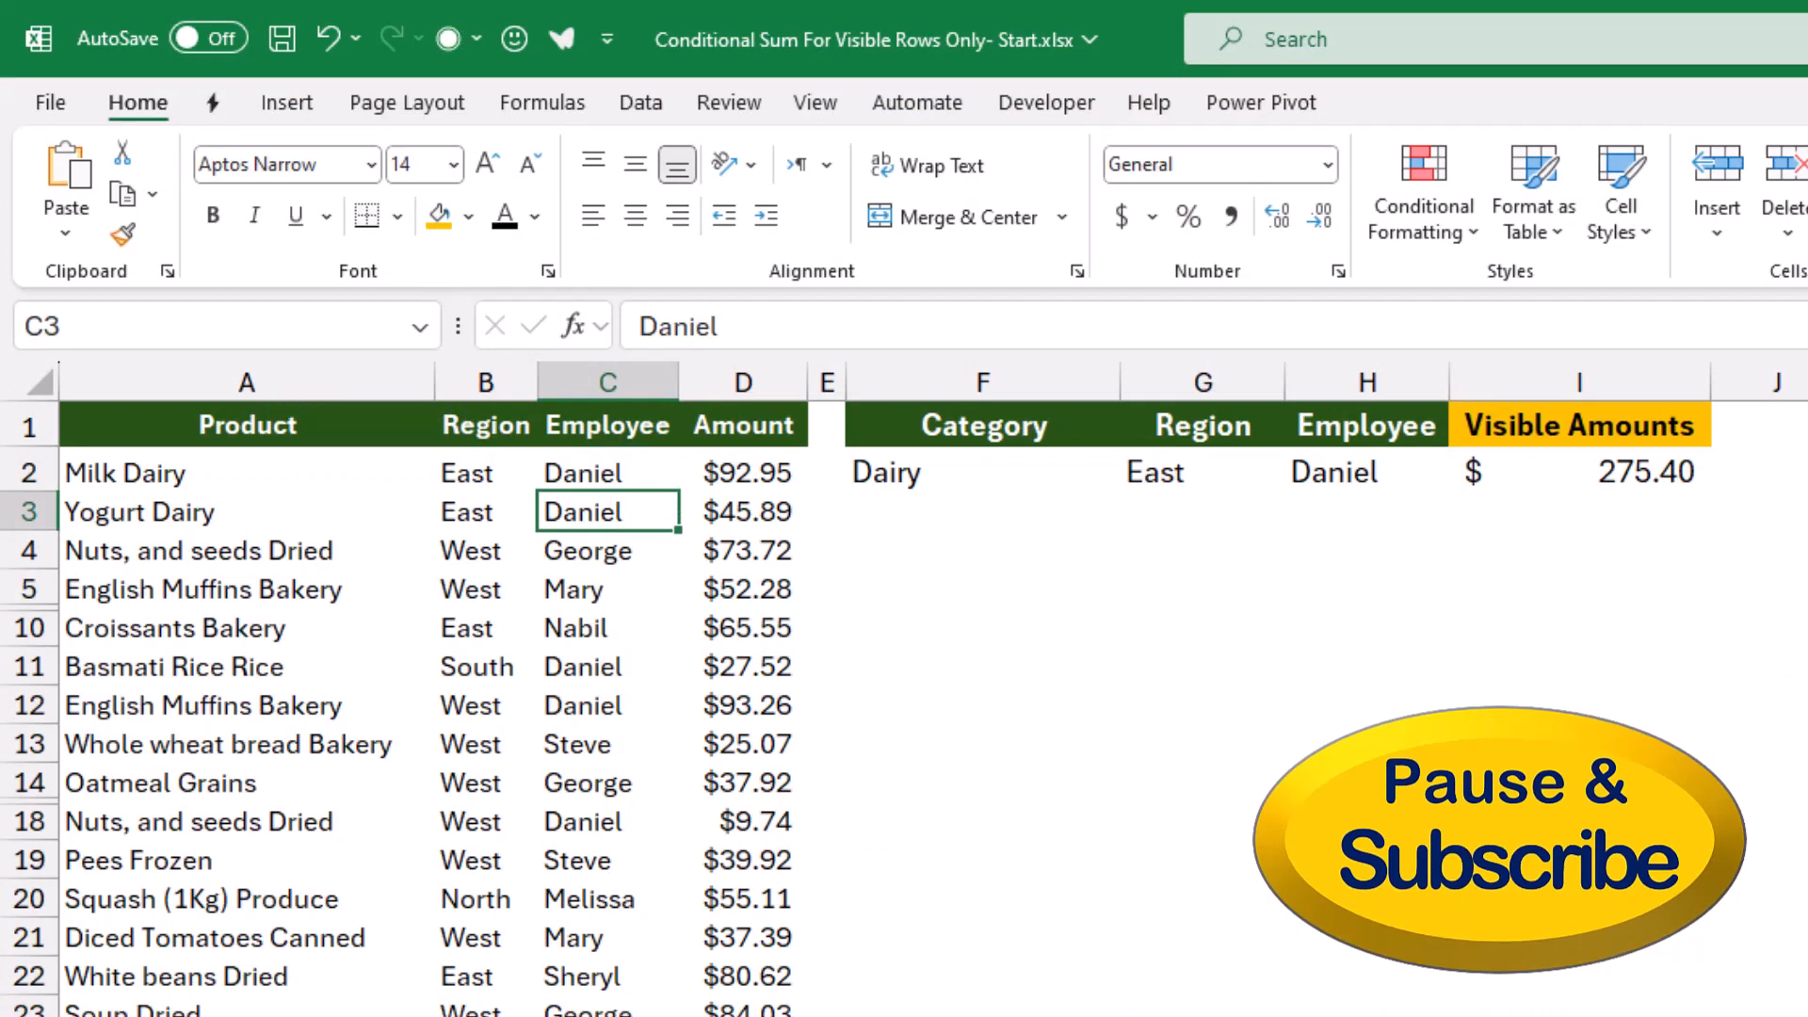
click(30, 511)
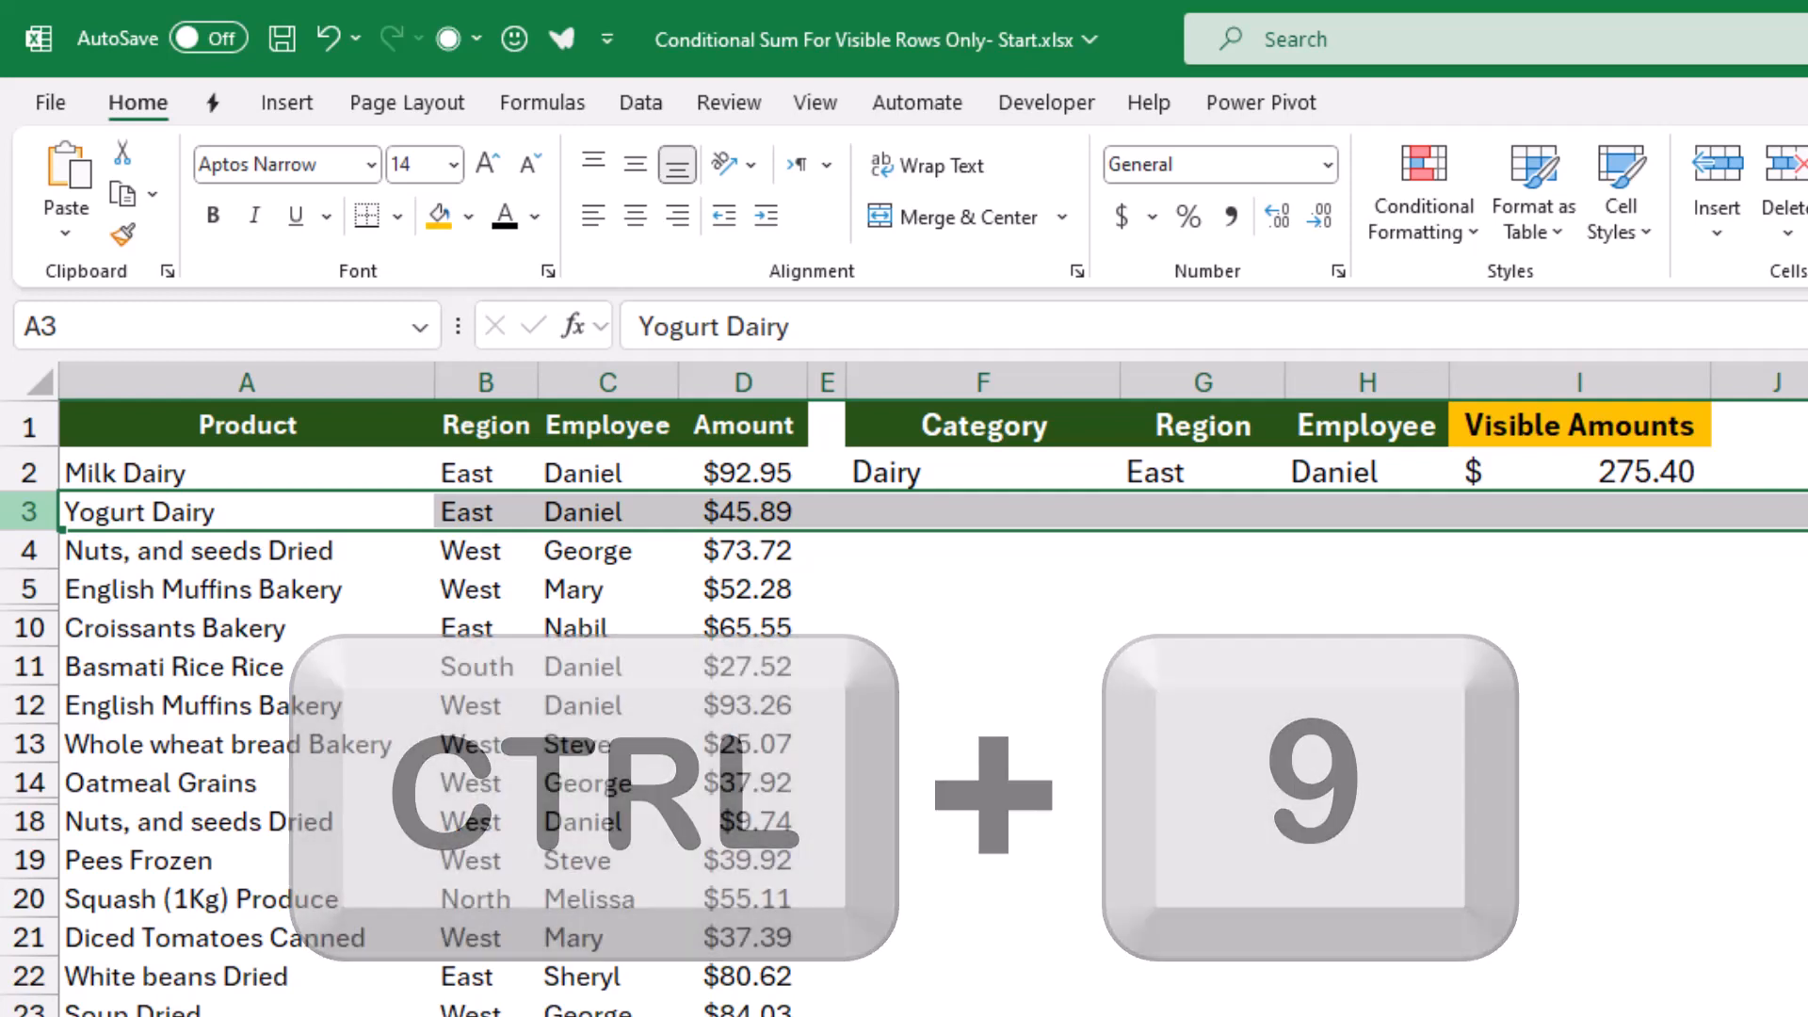
key(ctrl+9)
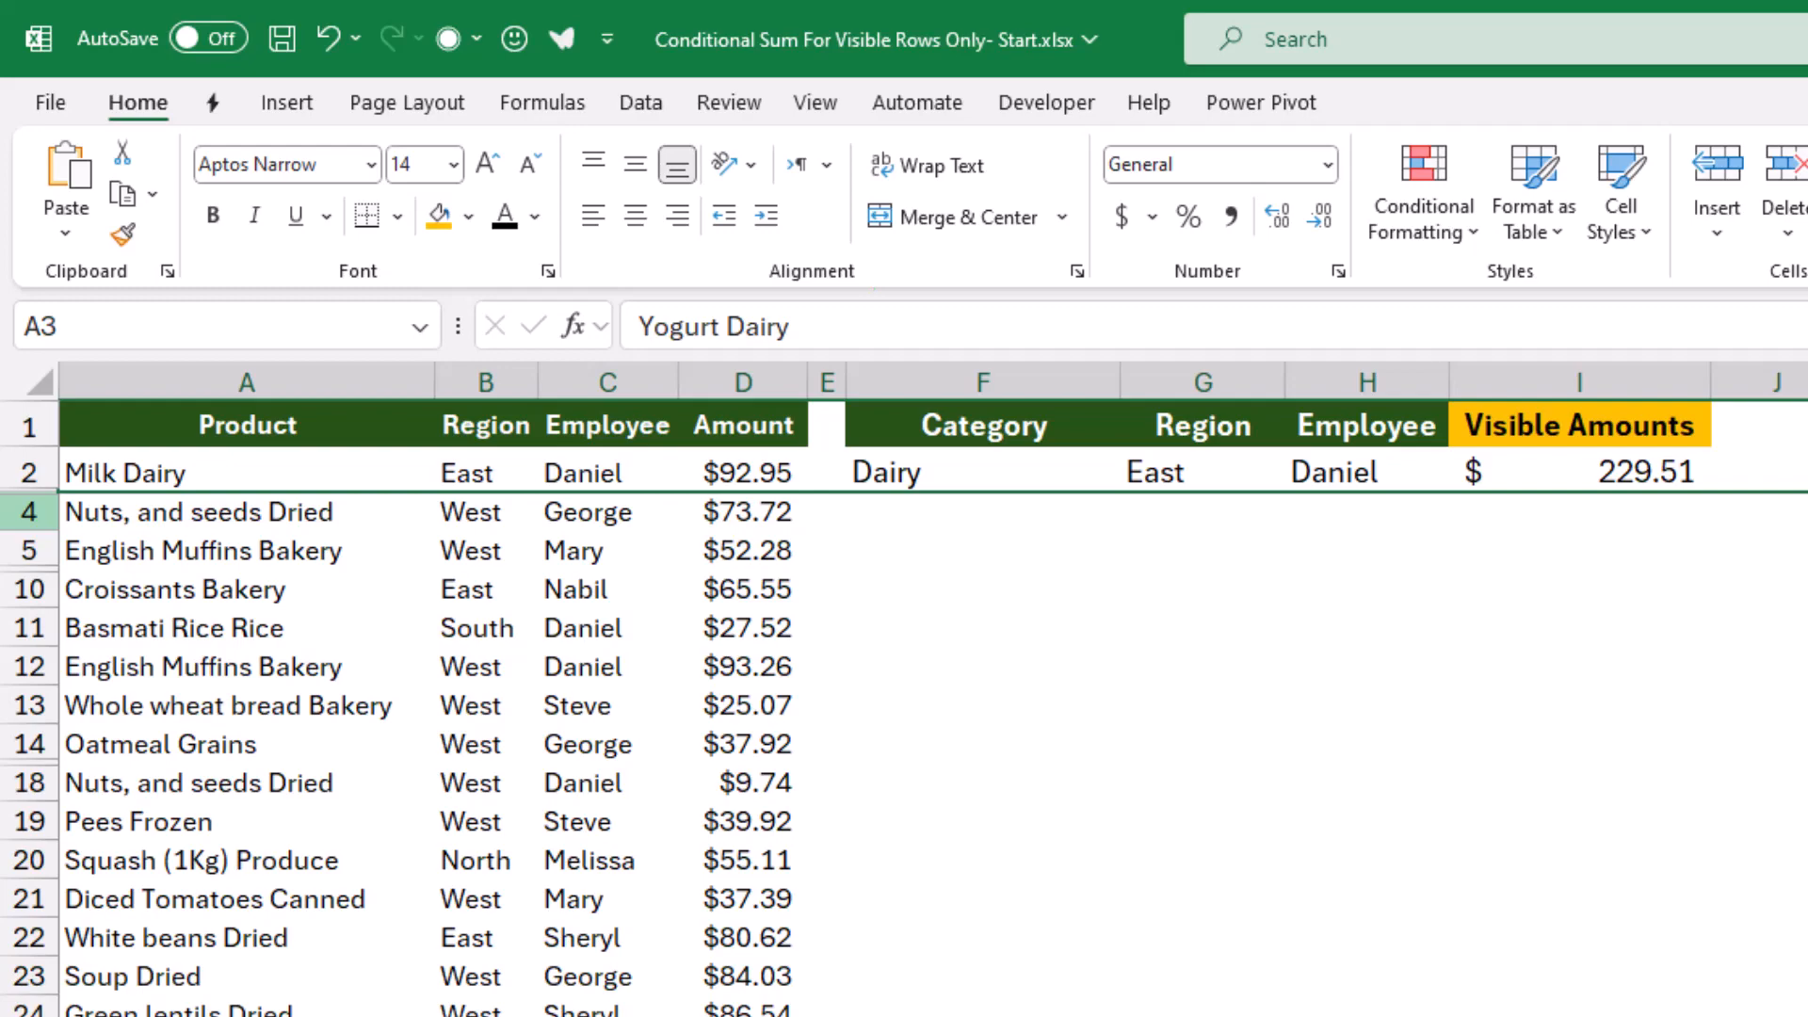